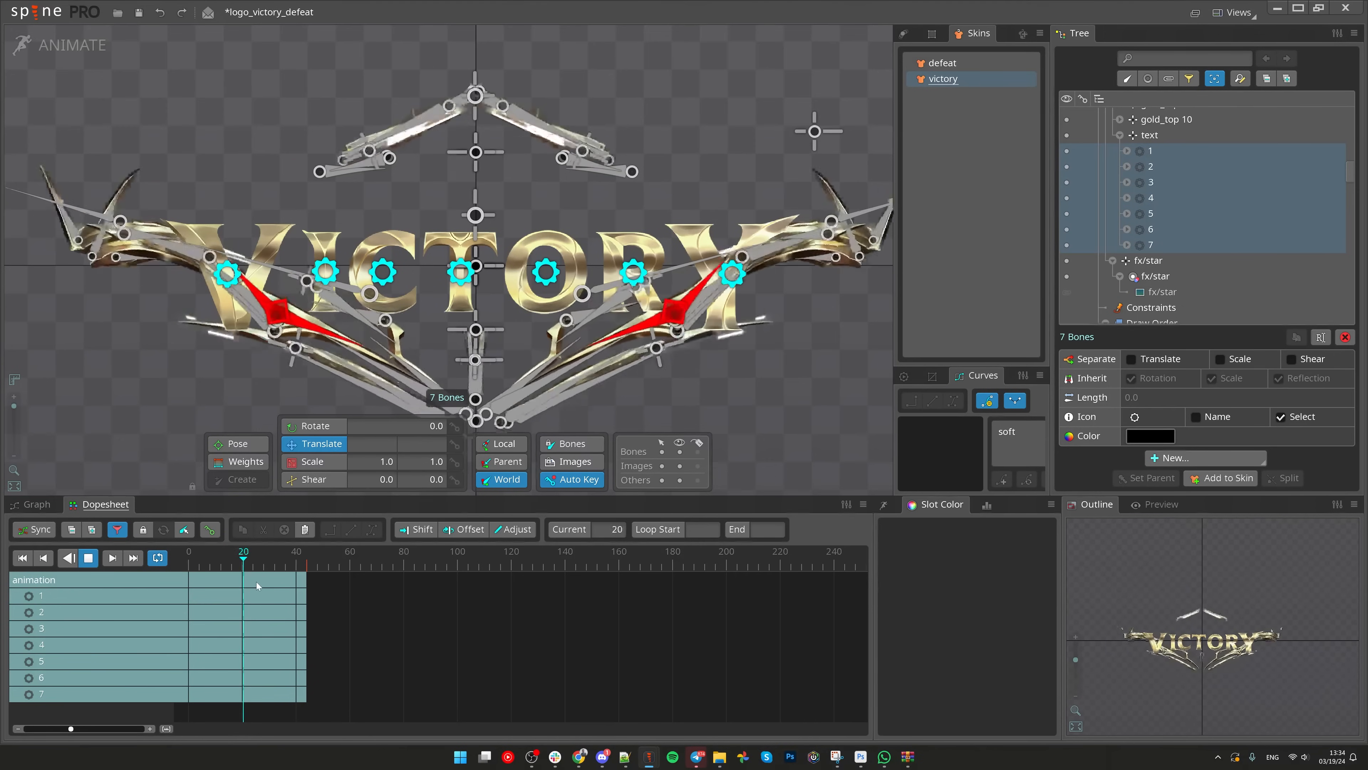
Step: Stop playback, save the project, and scrub through the frames around 19 to 23 where the letters should appear
key(d)
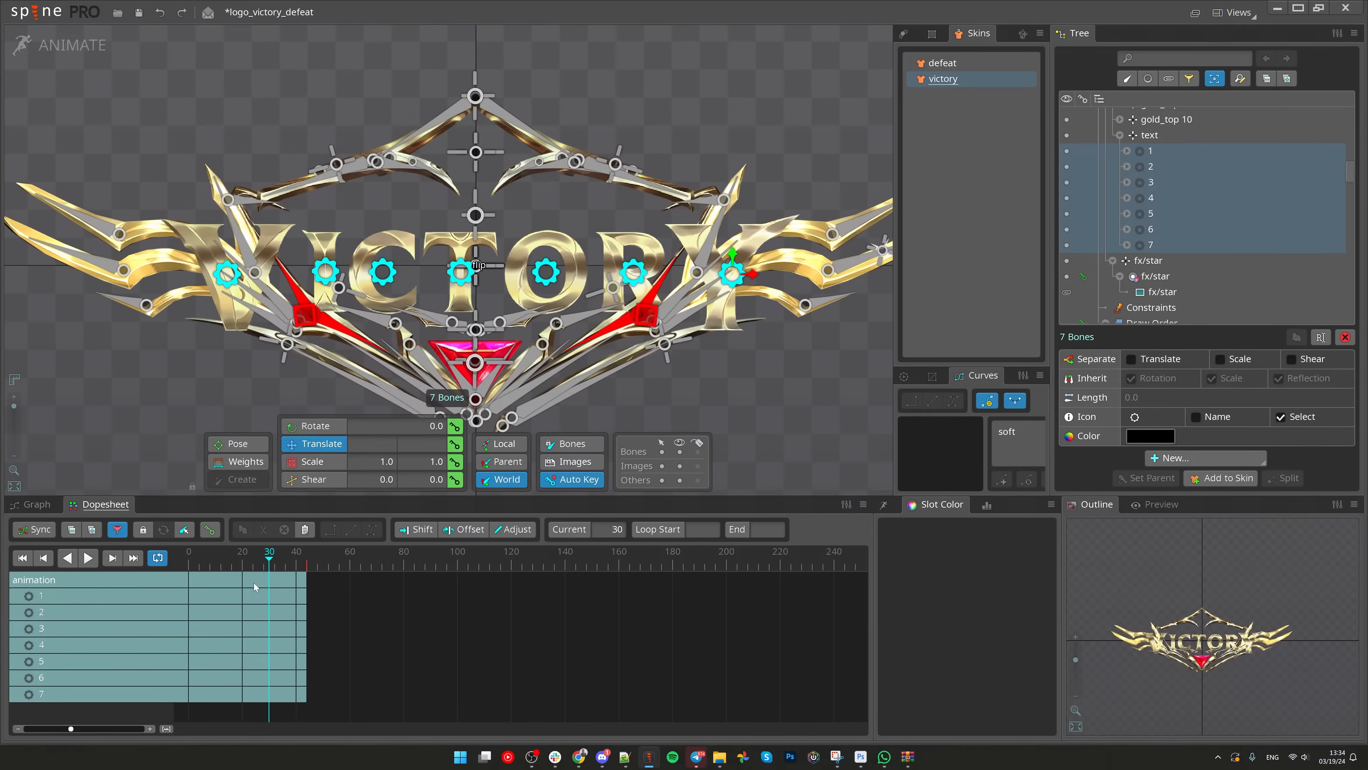
key(ctrl+s)
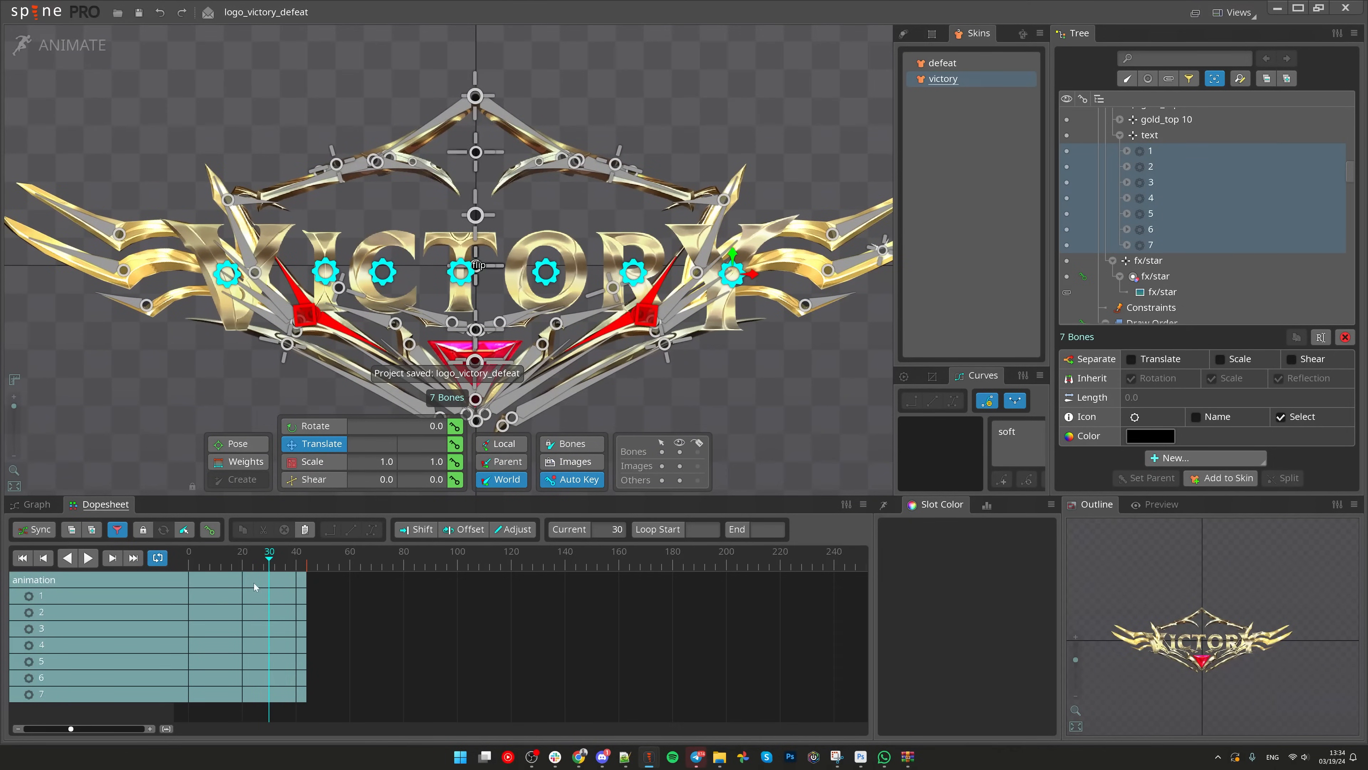
click(252, 582)
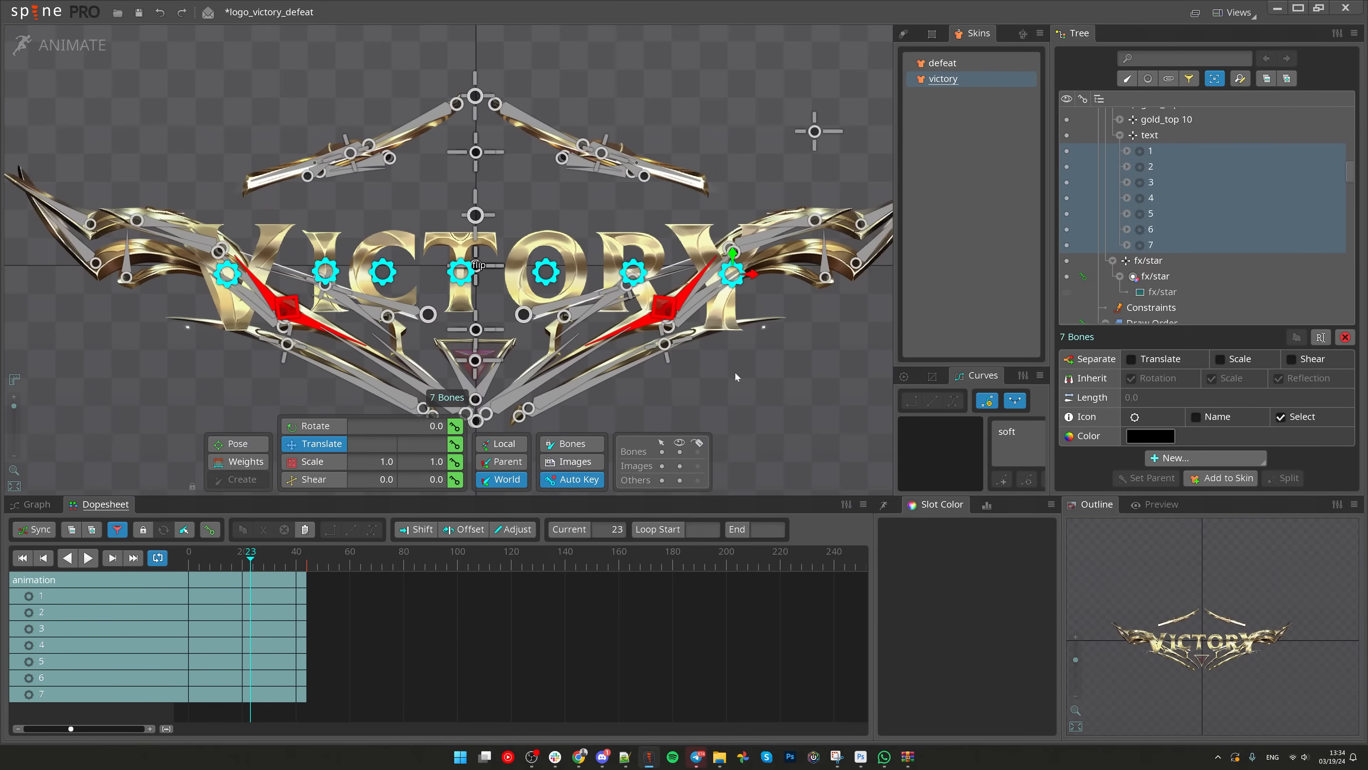
drag(805, 381, 791, 385)
drag(266, 566, 241, 589)
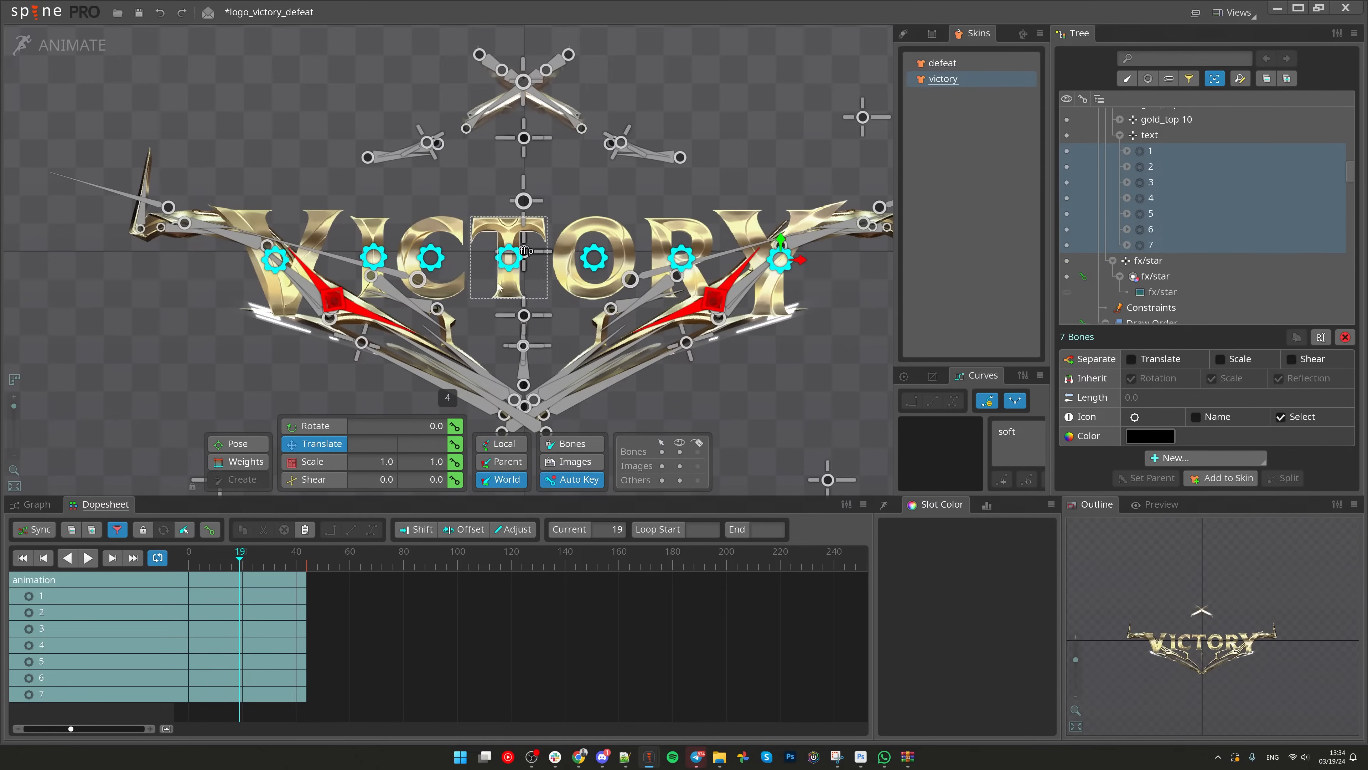
Step: Move the seven letter bones to the left of their rest position at frame 22
drag(782, 372, 523, 378)
key(ctrl+z)
mouse_move(259, 569)
mouse_down()
mouse_move(223, 573)
mouse_move(248, 573)
mouse_up()
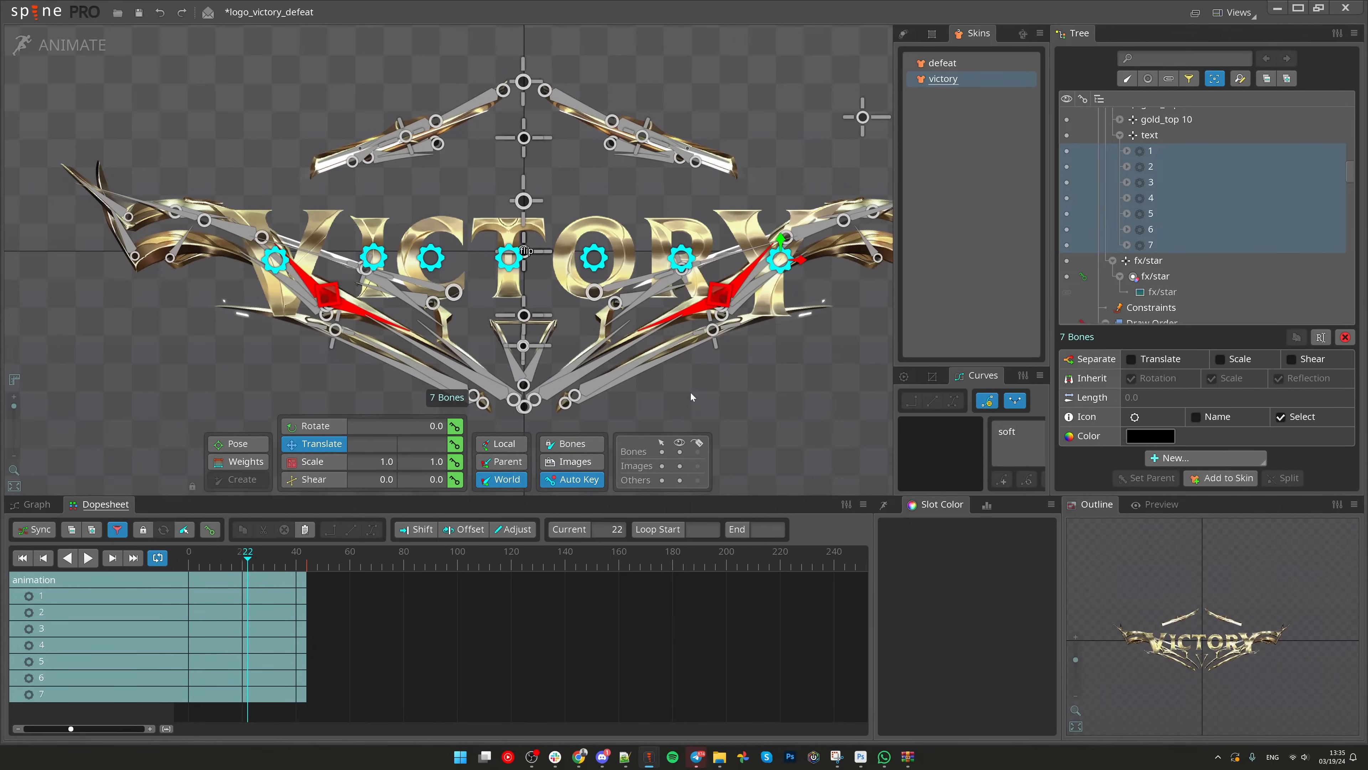
drag(691, 393, 673, 384)
drag(781, 251, 742, 250)
Step: Narrow the seven letter bones to 0.6502 in X scale and shear them by 14.478 at frame 22
key(x)
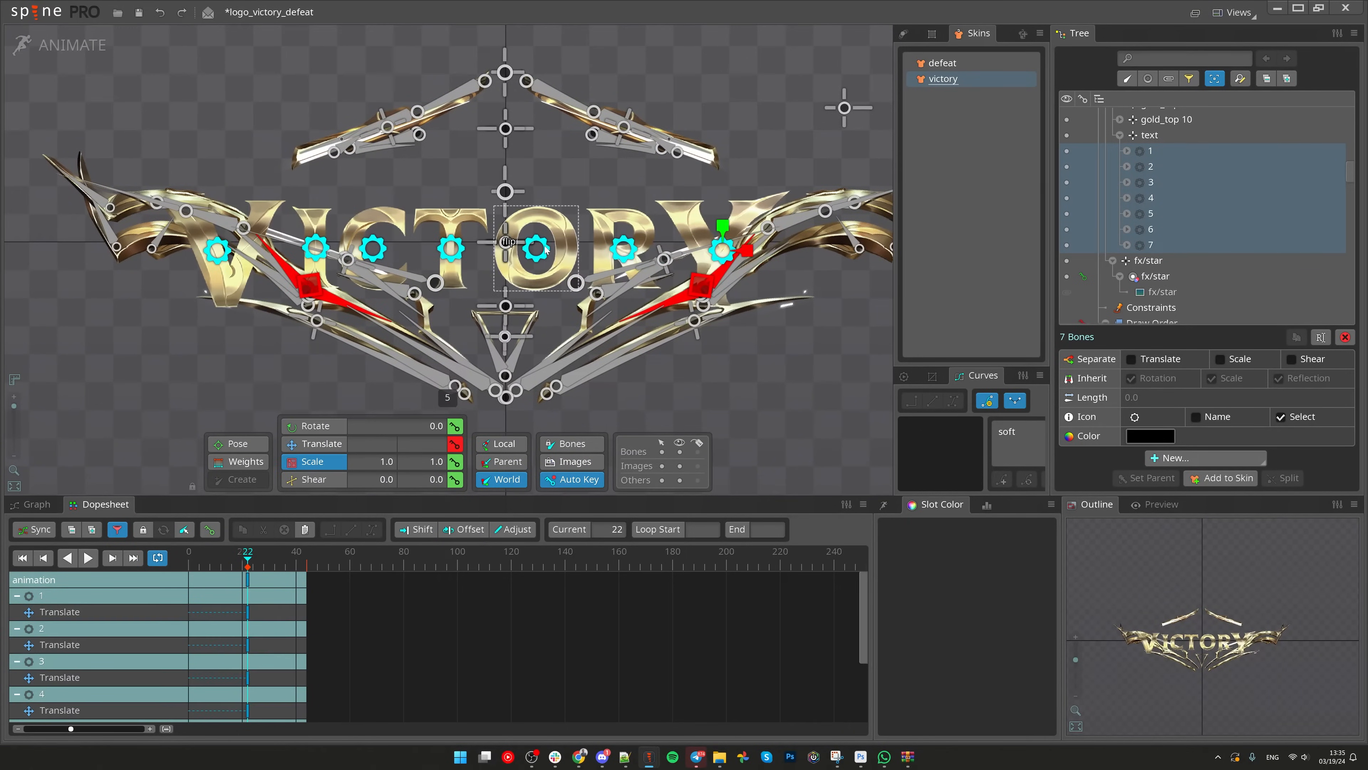
drag(546, 249, 730, 254)
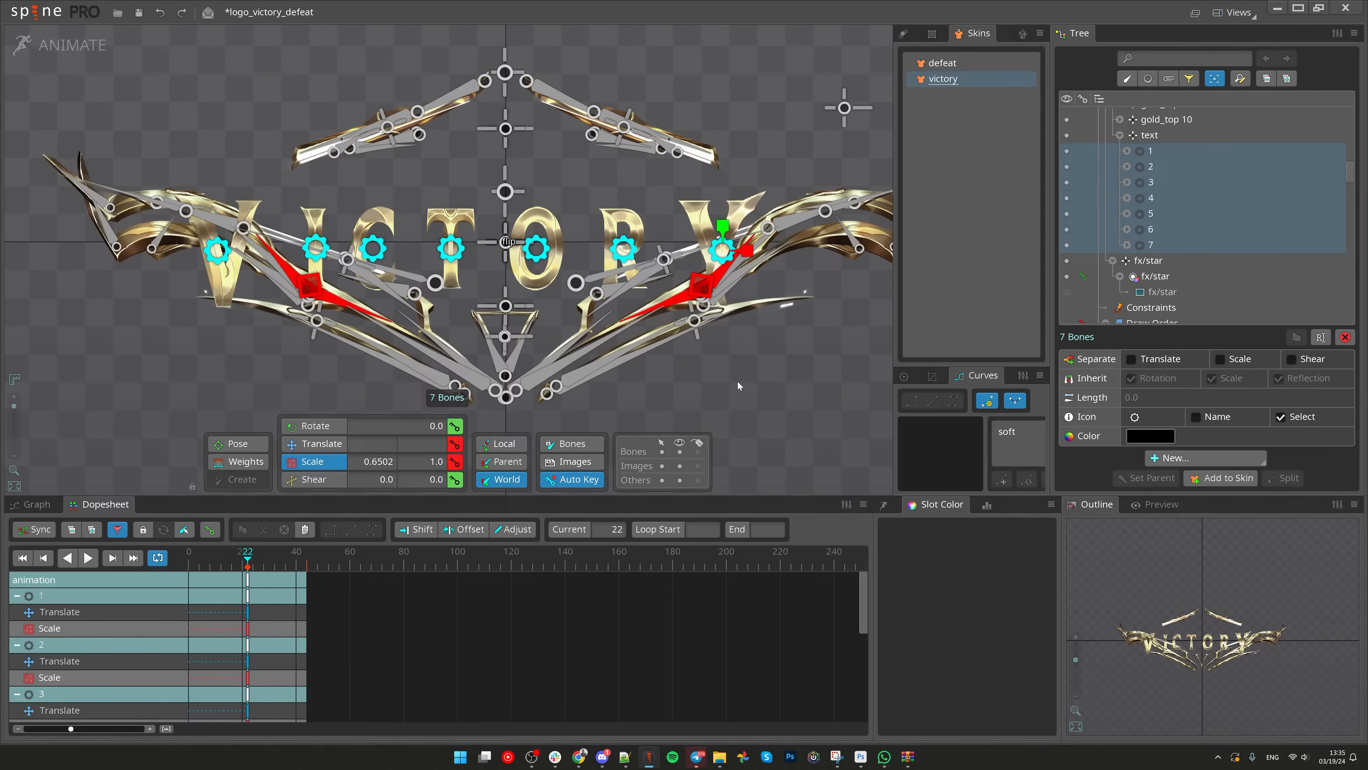
key(z)
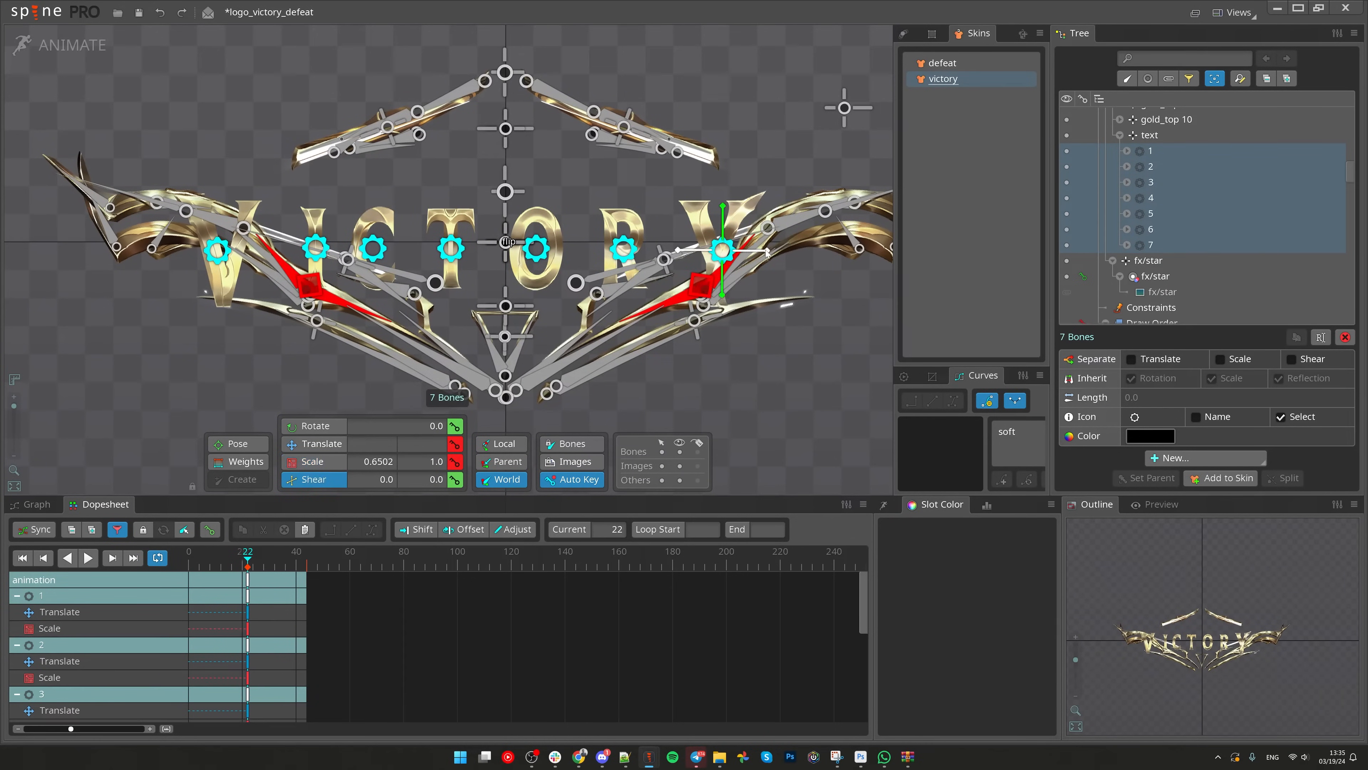
drag(768, 252, 770, 243)
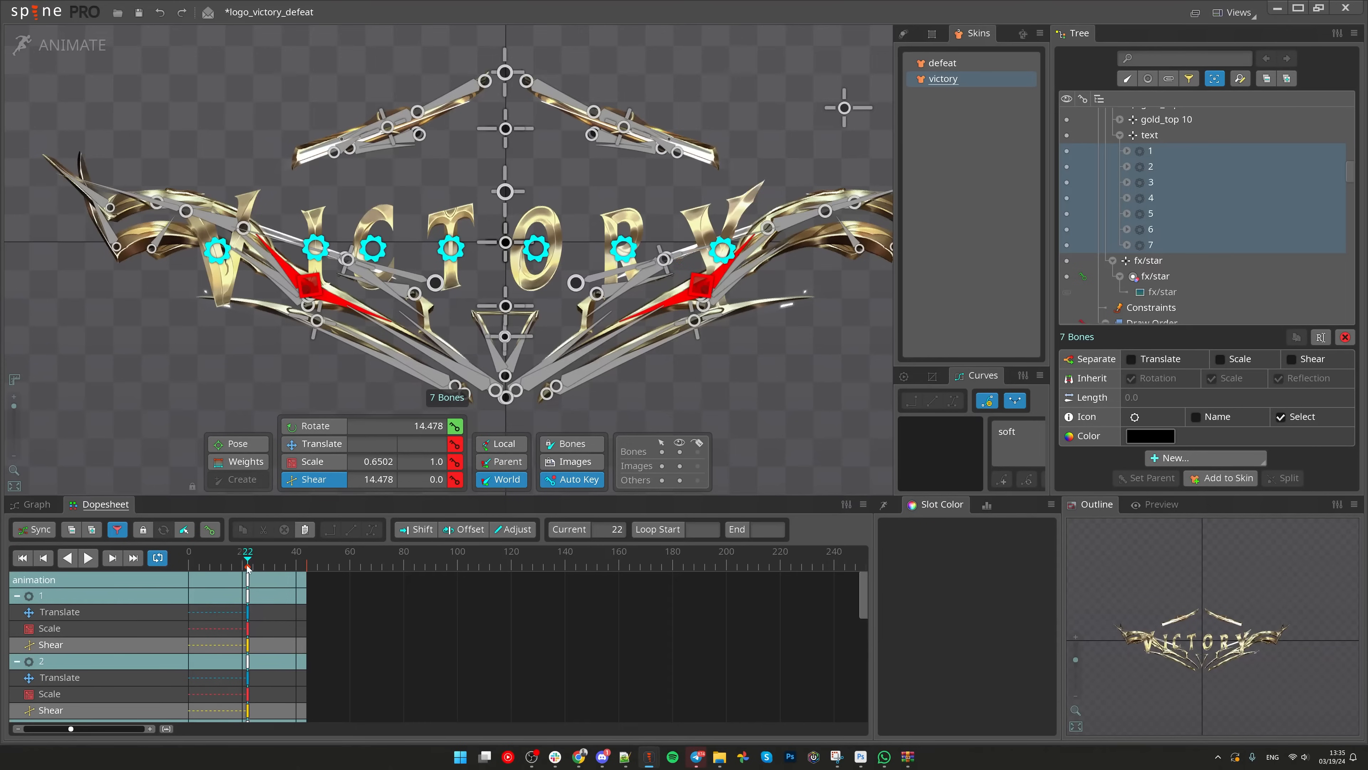
Step: Enlarge the letter bones to 0.7209 by 1.1088 at frame 22 and key their rest pose at frame 28
drag(249, 564, 247, 569)
key(x)
drag(760, 367, 787, 380)
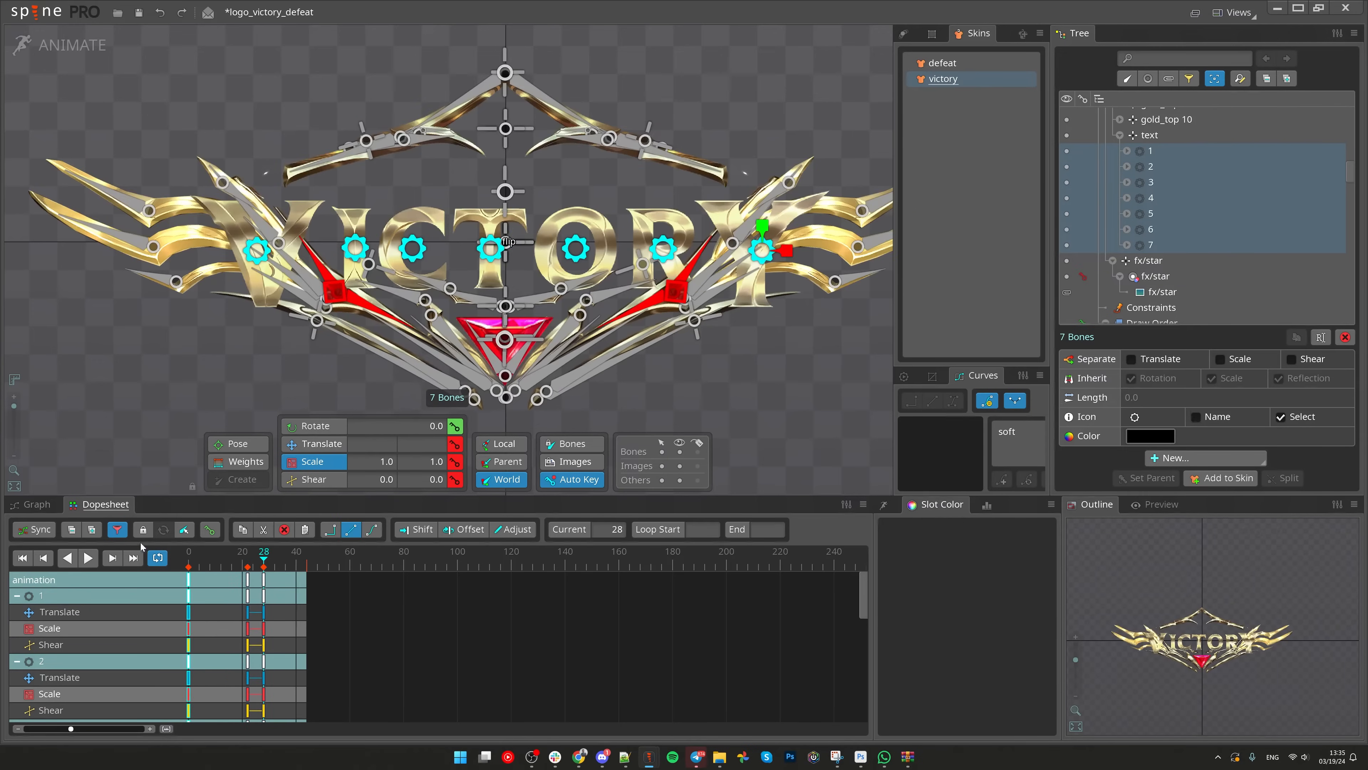
Step: Filter the dopesheet to scale keys and move the letters' ending scale keys to frame 29
click(118, 530)
click(139, 604)
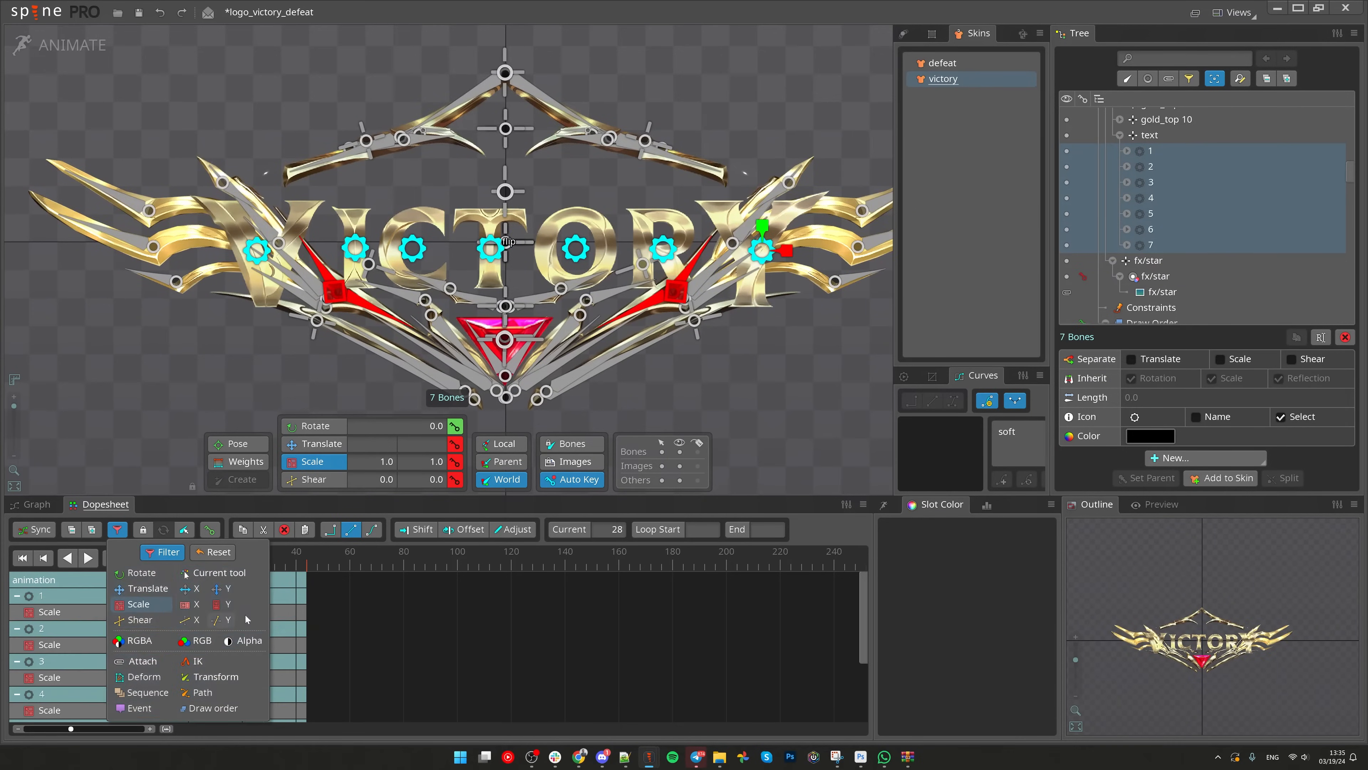
click(303, 566)
mouse_move(265, 582)
mouse_down()
mouse_move(233, 566)
mouse_move(285, 565)
mouse_move(252, 566)
mouse_move(264, 567)
mouse_up()
Step: Filter the dopesheet to shear keys, move the letters' ending shear keys to frame 30, and turn the filter off
click(118, 530)
click(147, 620)
click(339, 626)
right_click(117, 531)
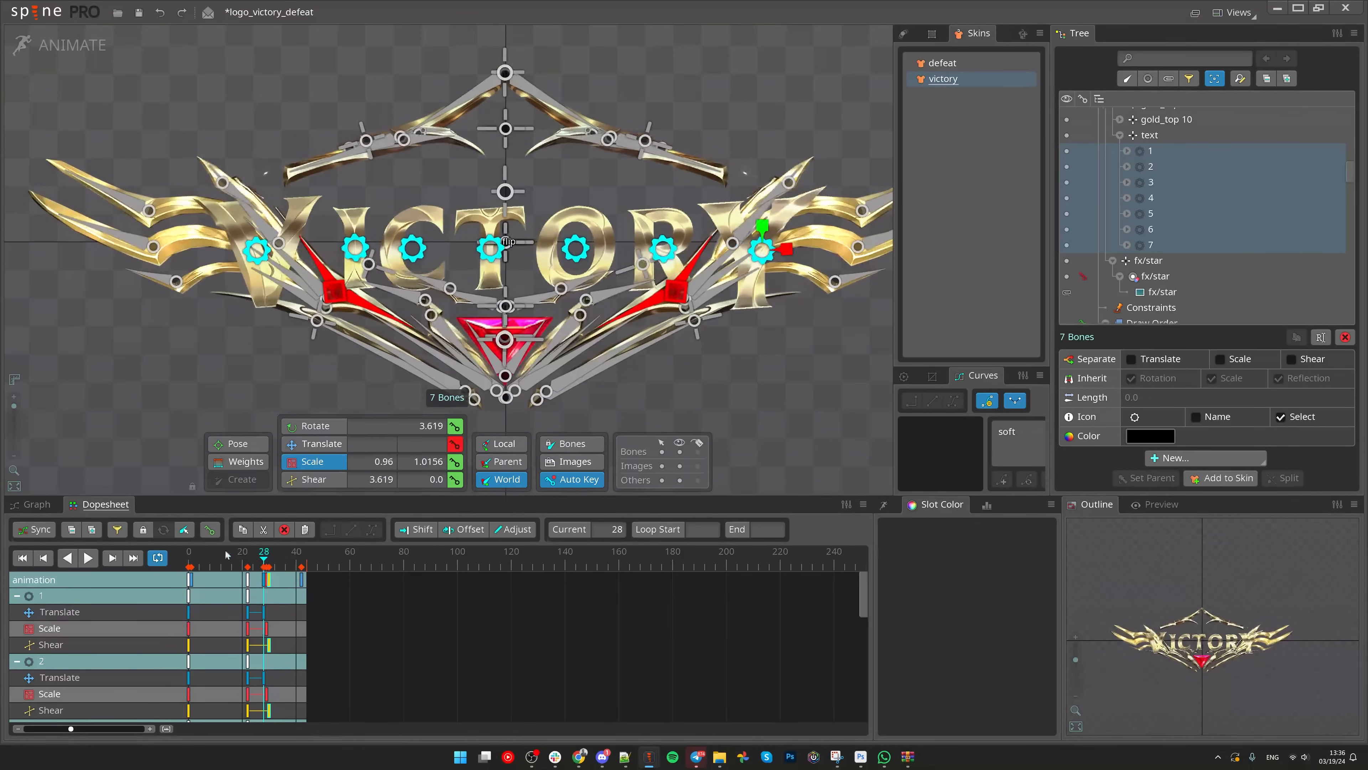
Step: Filter the dopesheet to translate keys and duplicate the letters' frame 28 translate keys at frame 29
click(117, 532)
click(153, 587)
click(290, 584)
click(264, 565)
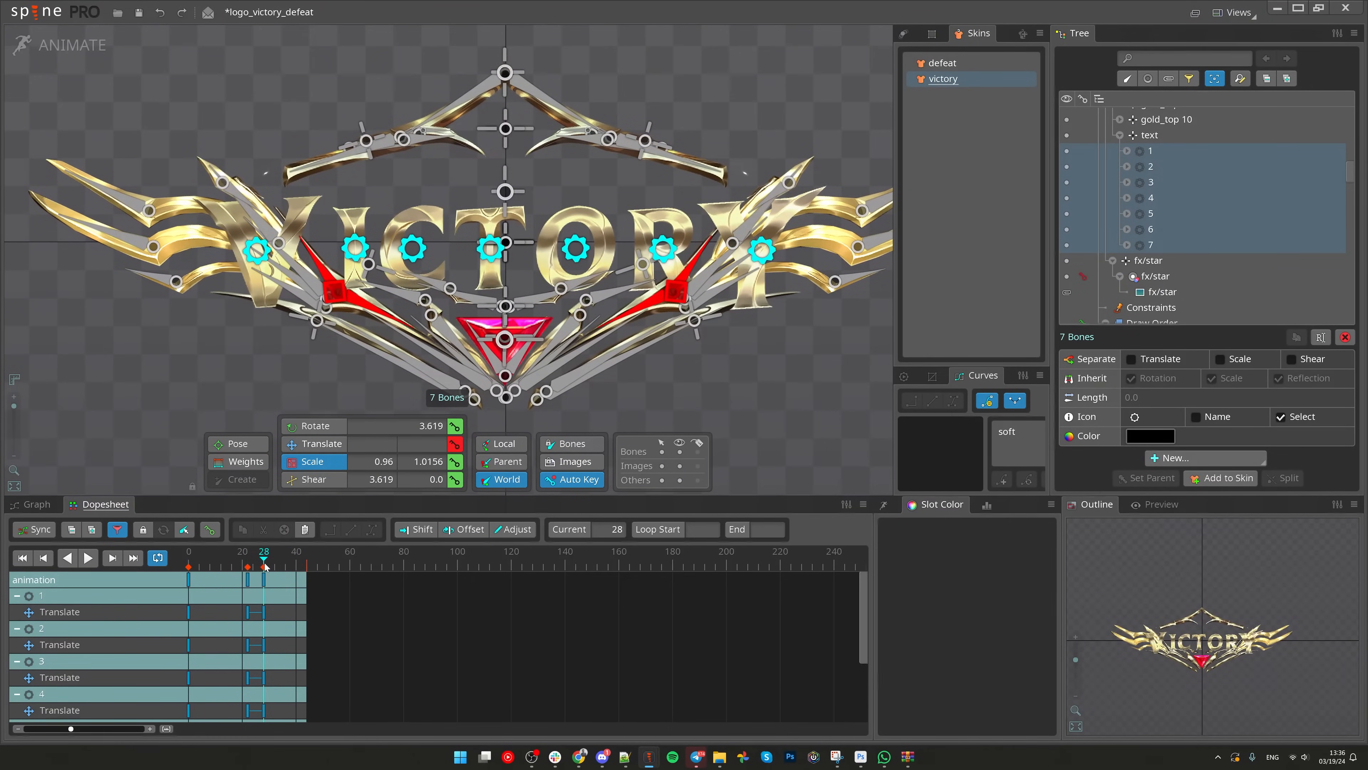
key(v)
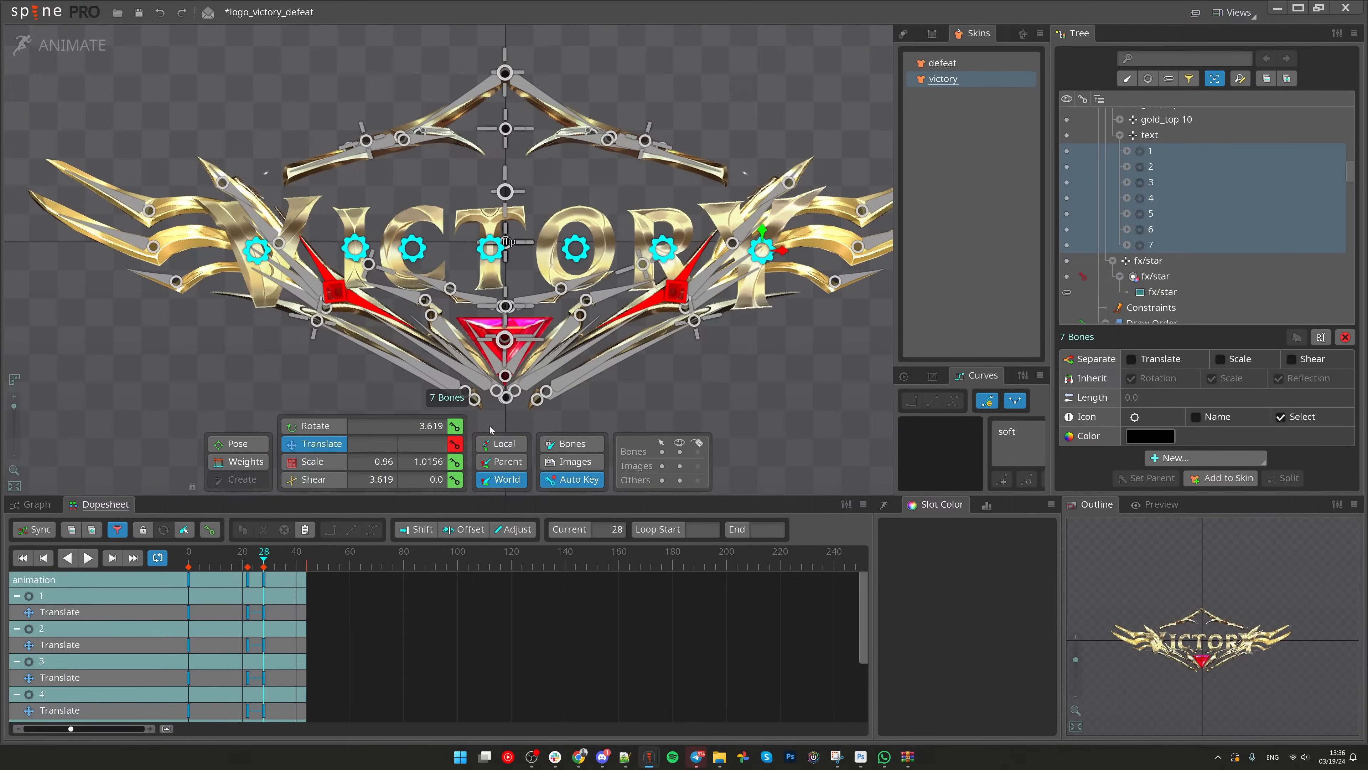
click(266, 583)
Step: Nudge the seven letter bones slightly to the right at frame 28 to create an overshoot before frame 29
scroll(266, 573, up, 5)
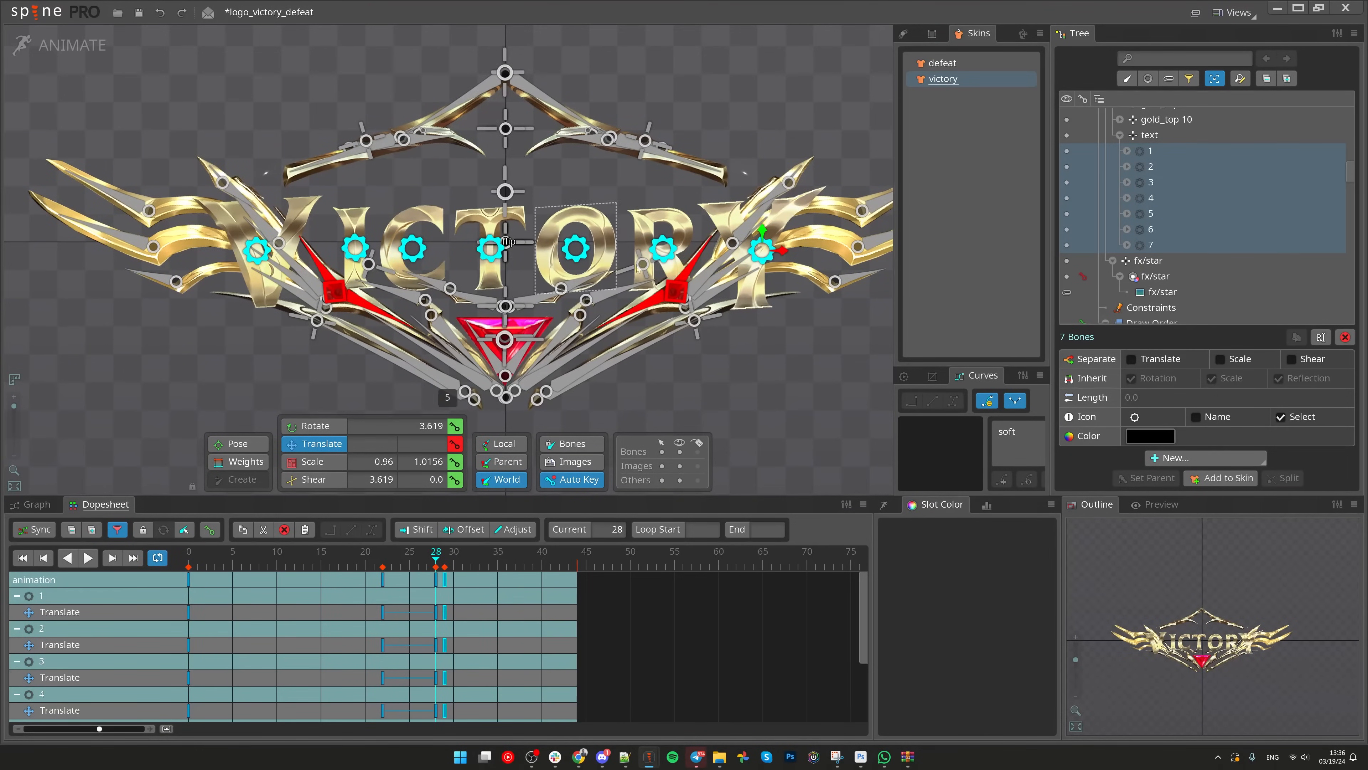
right_click(758, 318)
drag(780, 254, 784, 255)
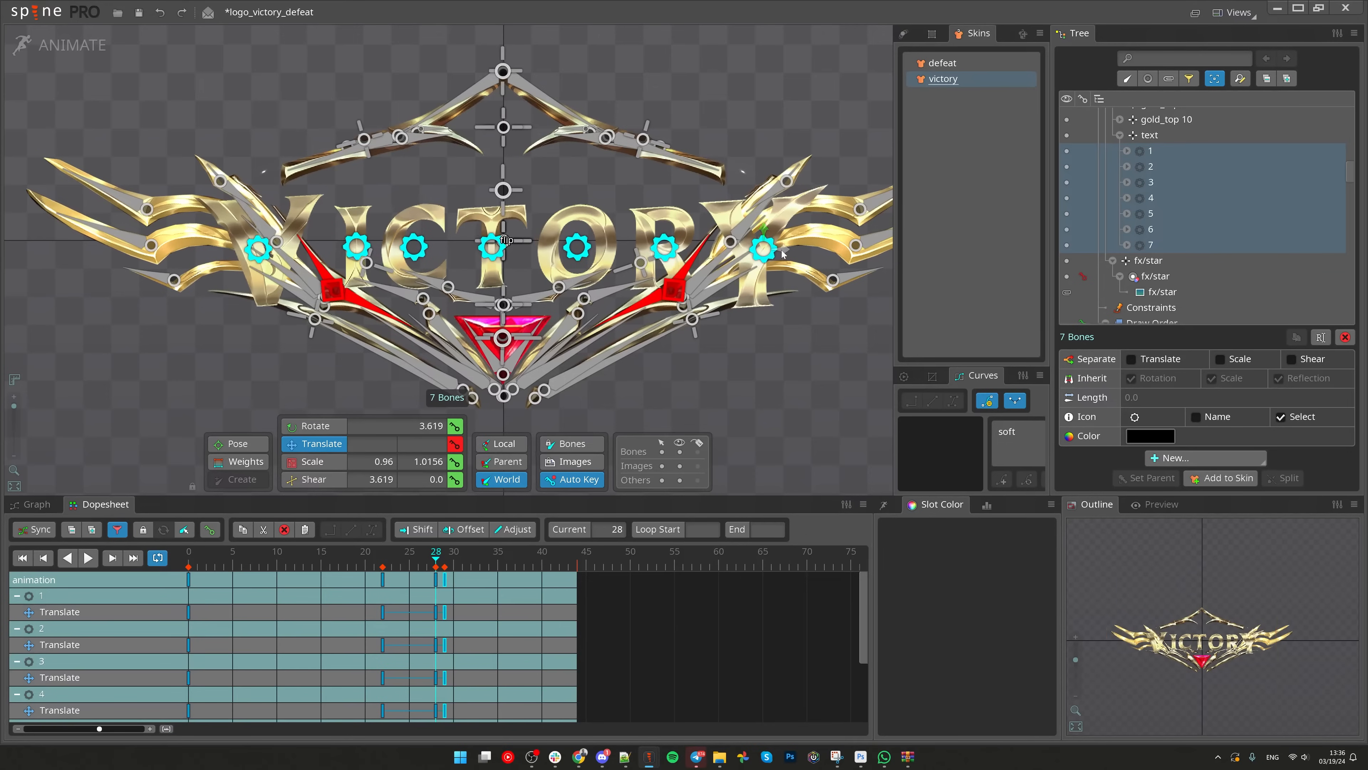
click(448, 584)
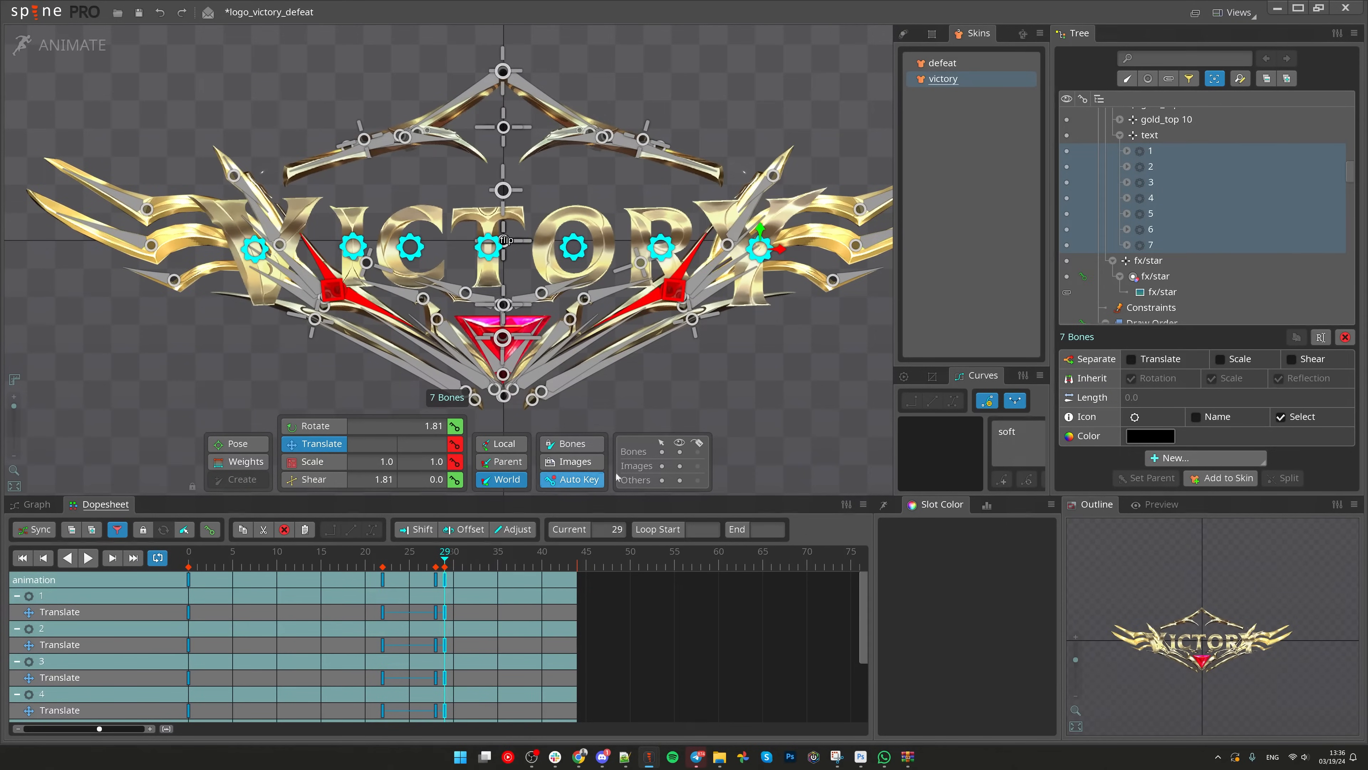
Step: Apply the soft curve preset to the letters' translate keys at frame 22 and play back the motion
key(shift+Left)
key(shift+Left)
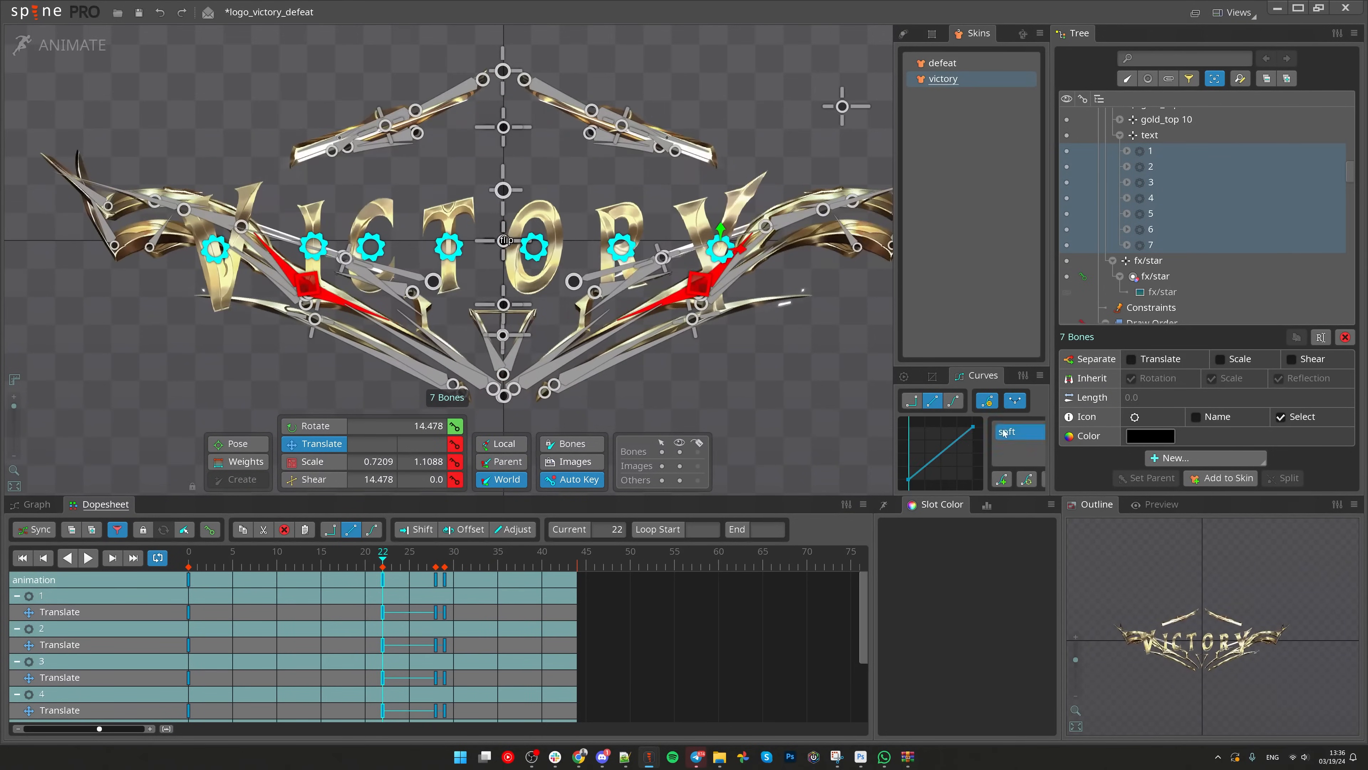
click(1004, 433)
key(space)
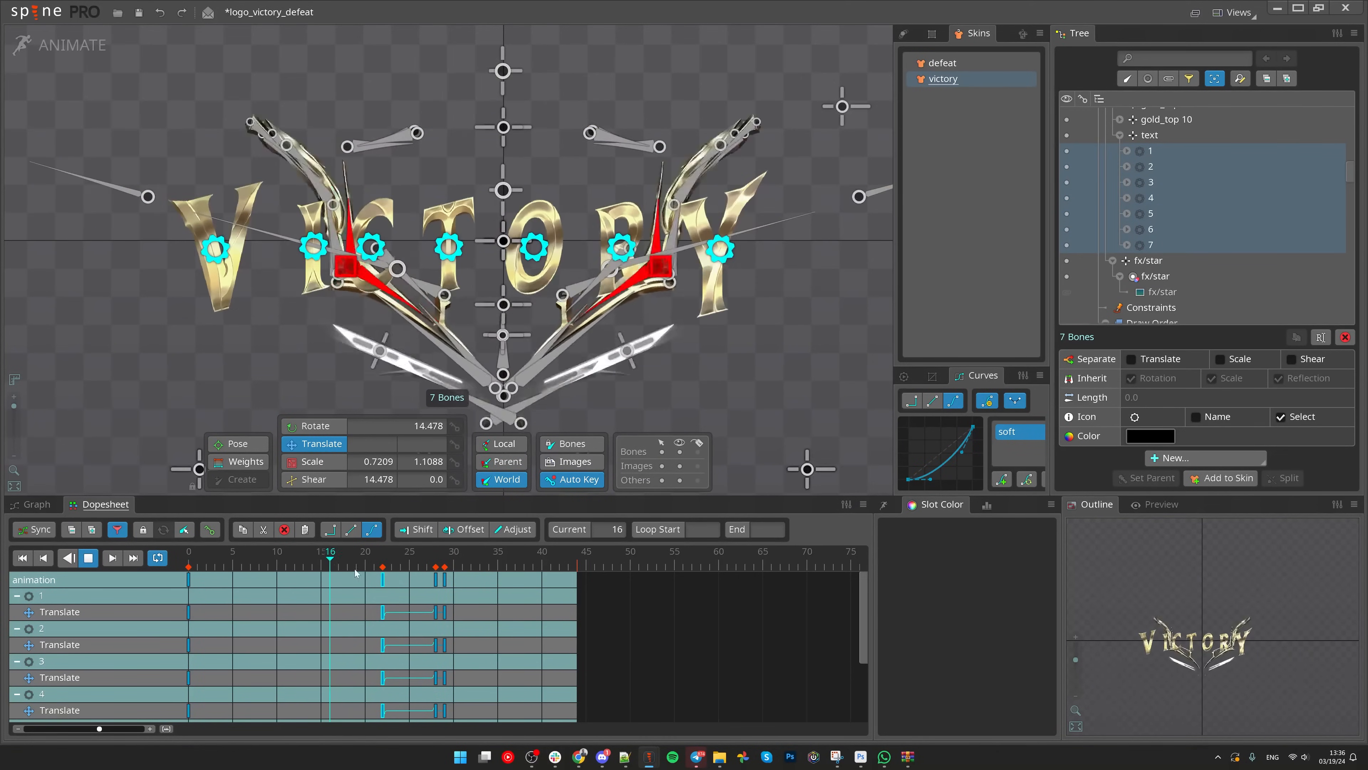
click(349, 559)
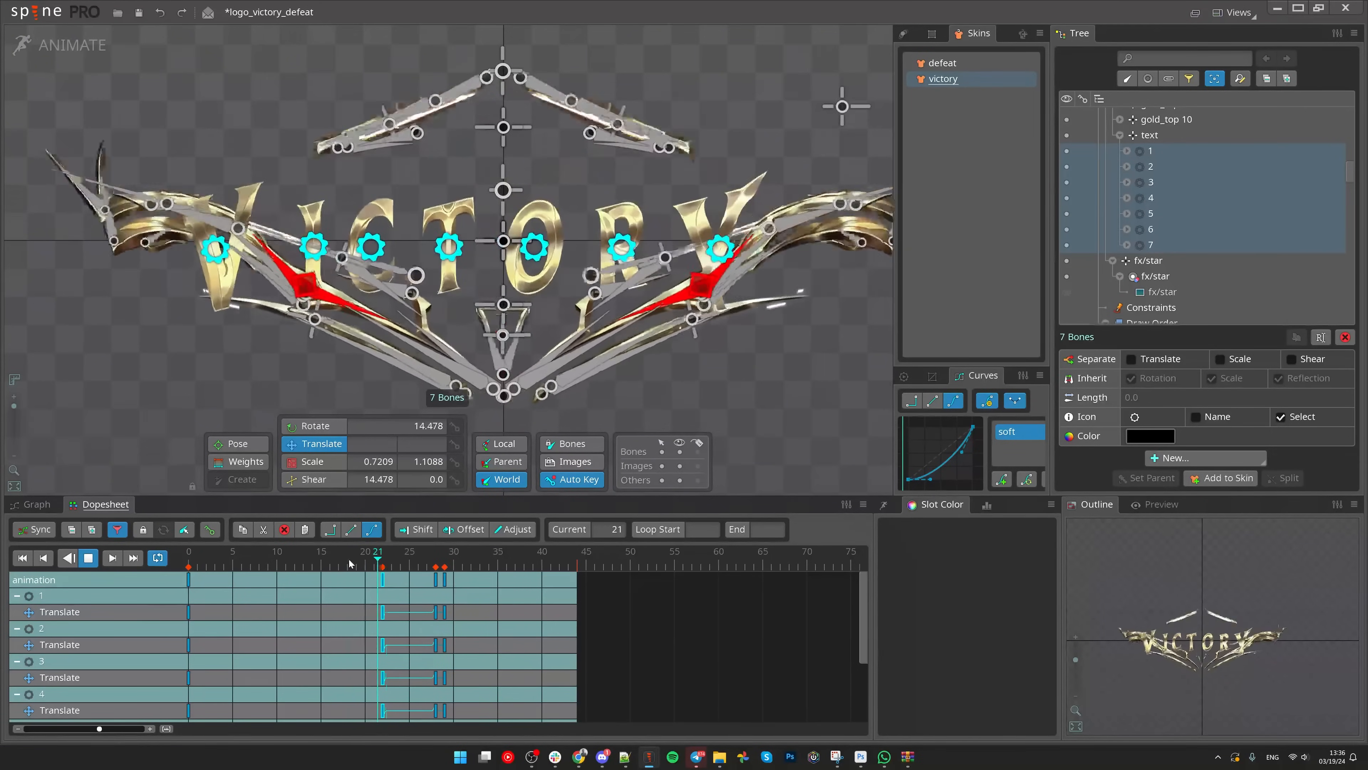
key(space)
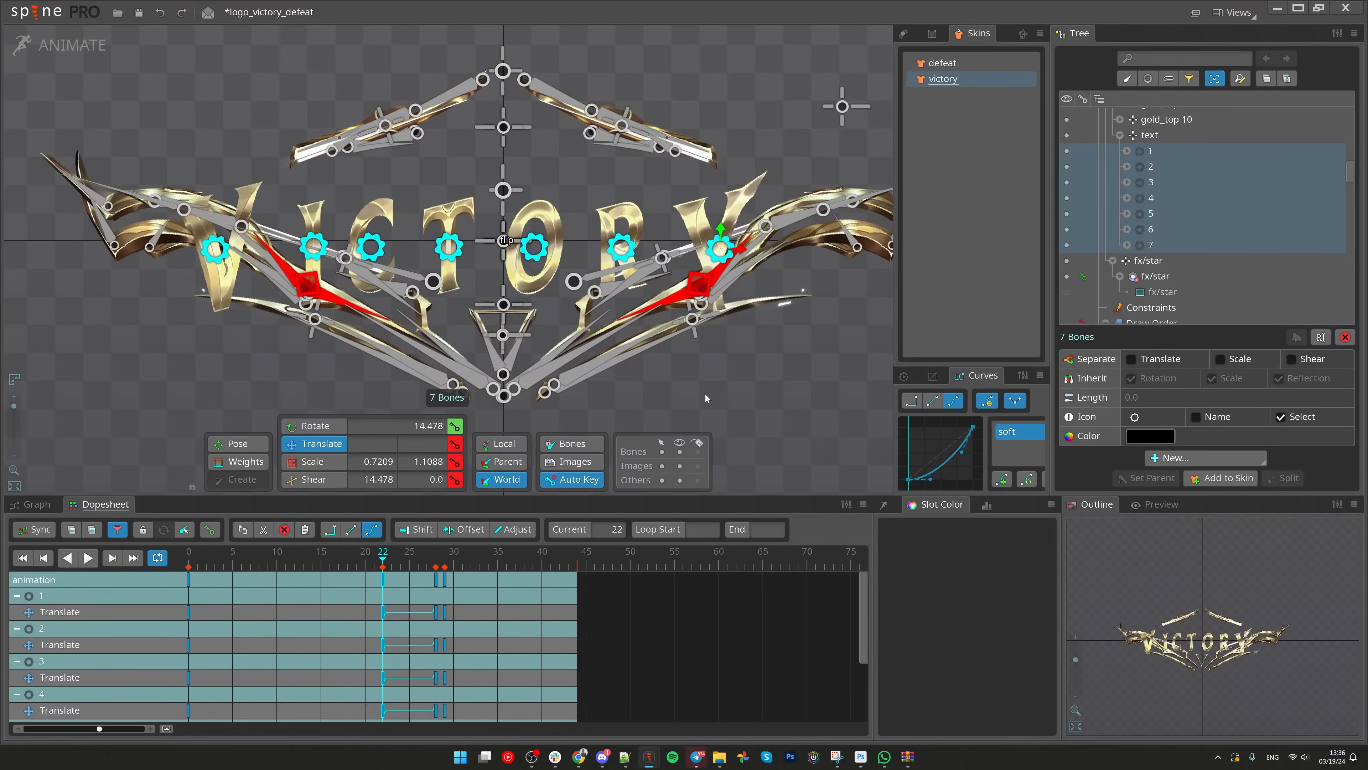
Step: Move the letter bones farther left at frame 22, match their frame 0 translate keys, and preview the motion
drag(701, 394, 689, 396)
click(355, 565)
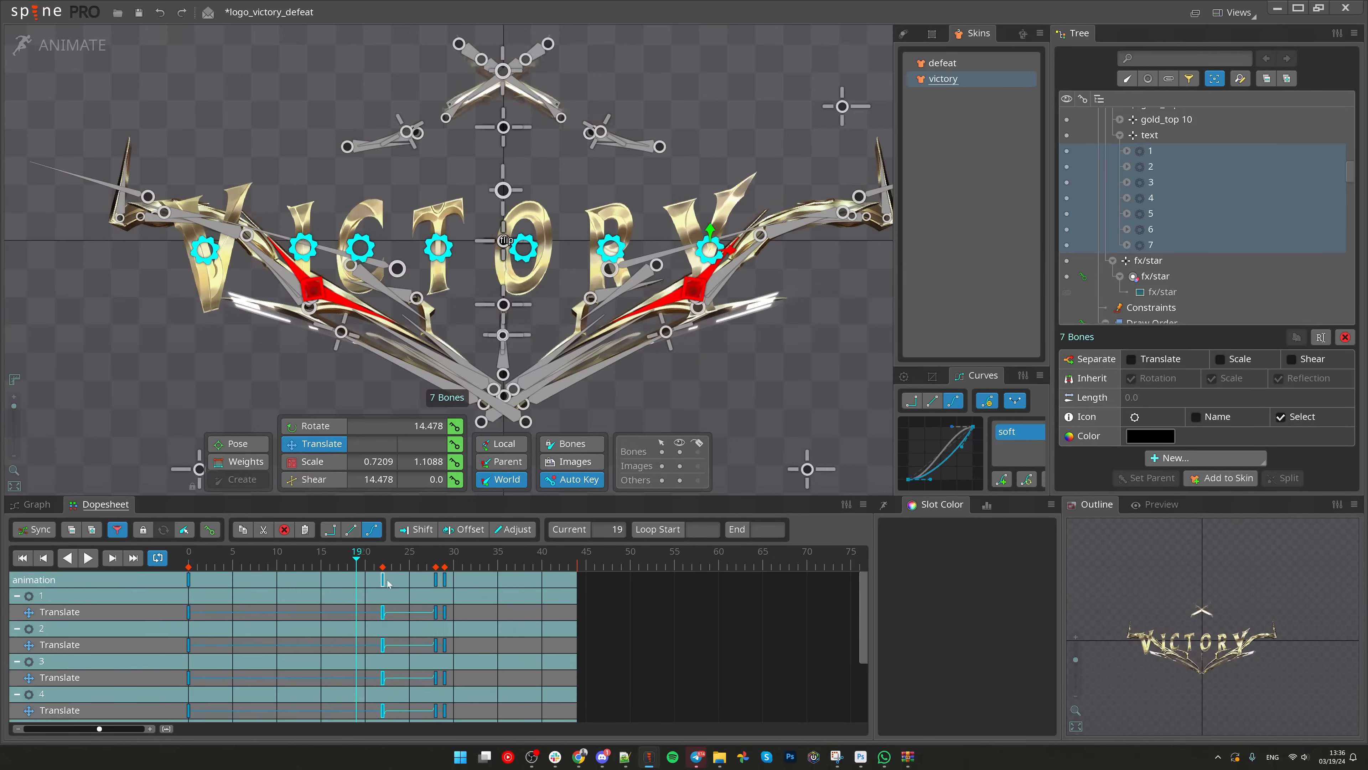
key(space)
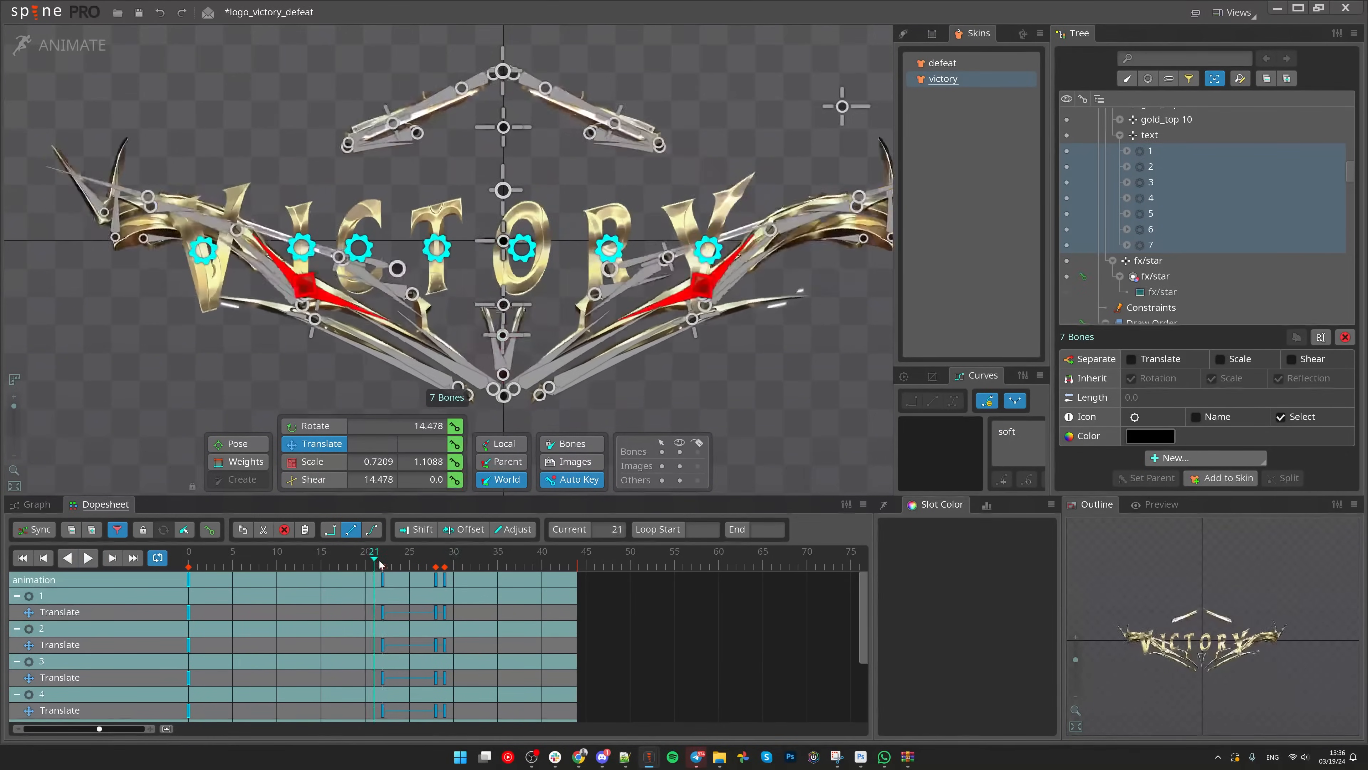
key(space)
Step: Filter the tree to slots and fade slots 1 to 7 from fully transparent at frame 22 to opaque at frame 24
drag(433, 578, 411, 583)
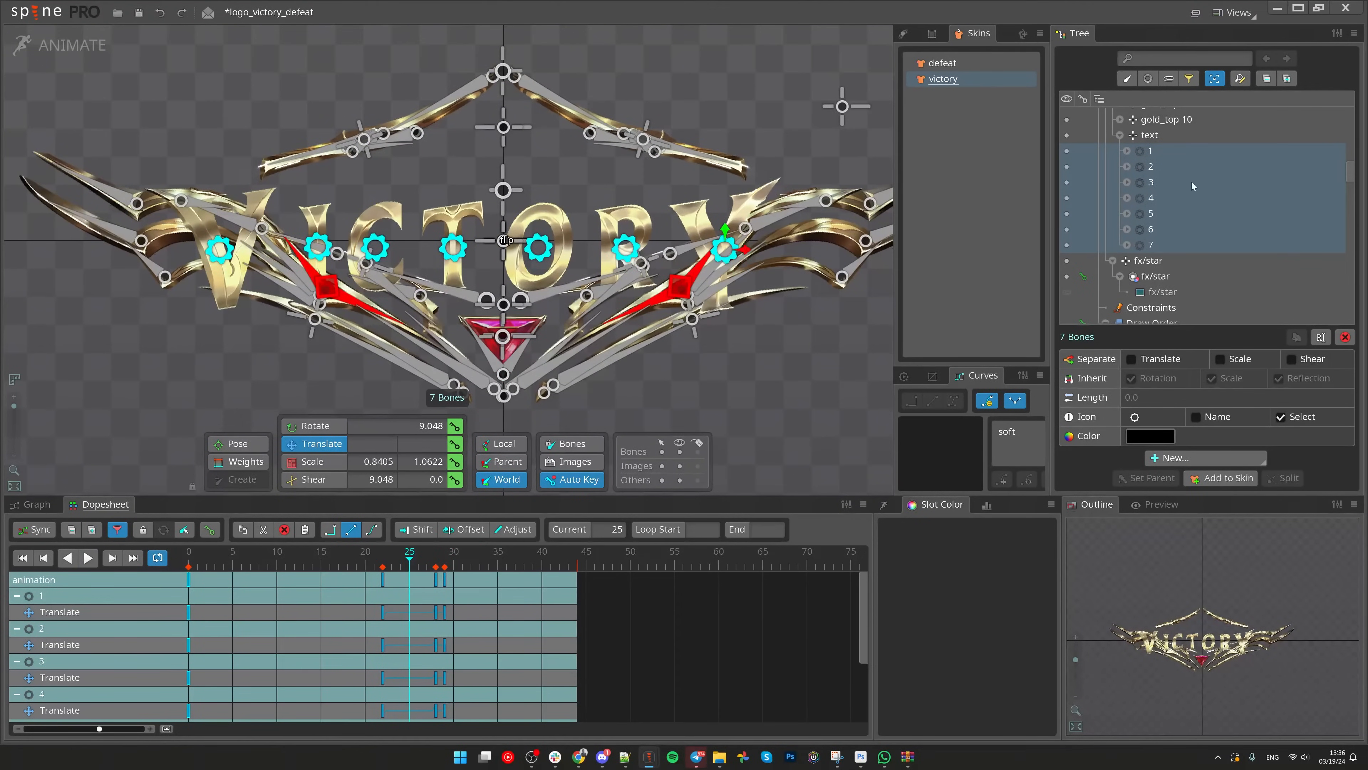
right_click(1119, 135)
right_click(1119, 135)
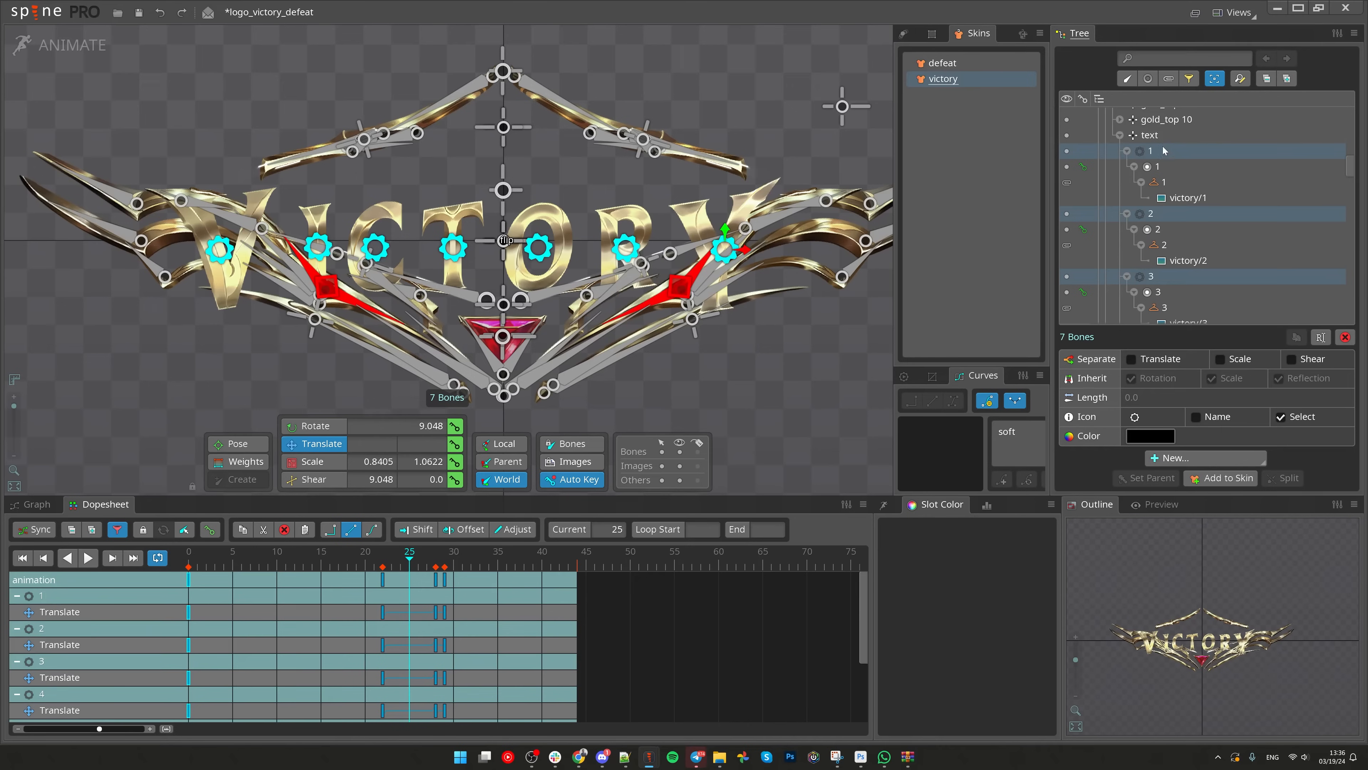
click(1148, 78)
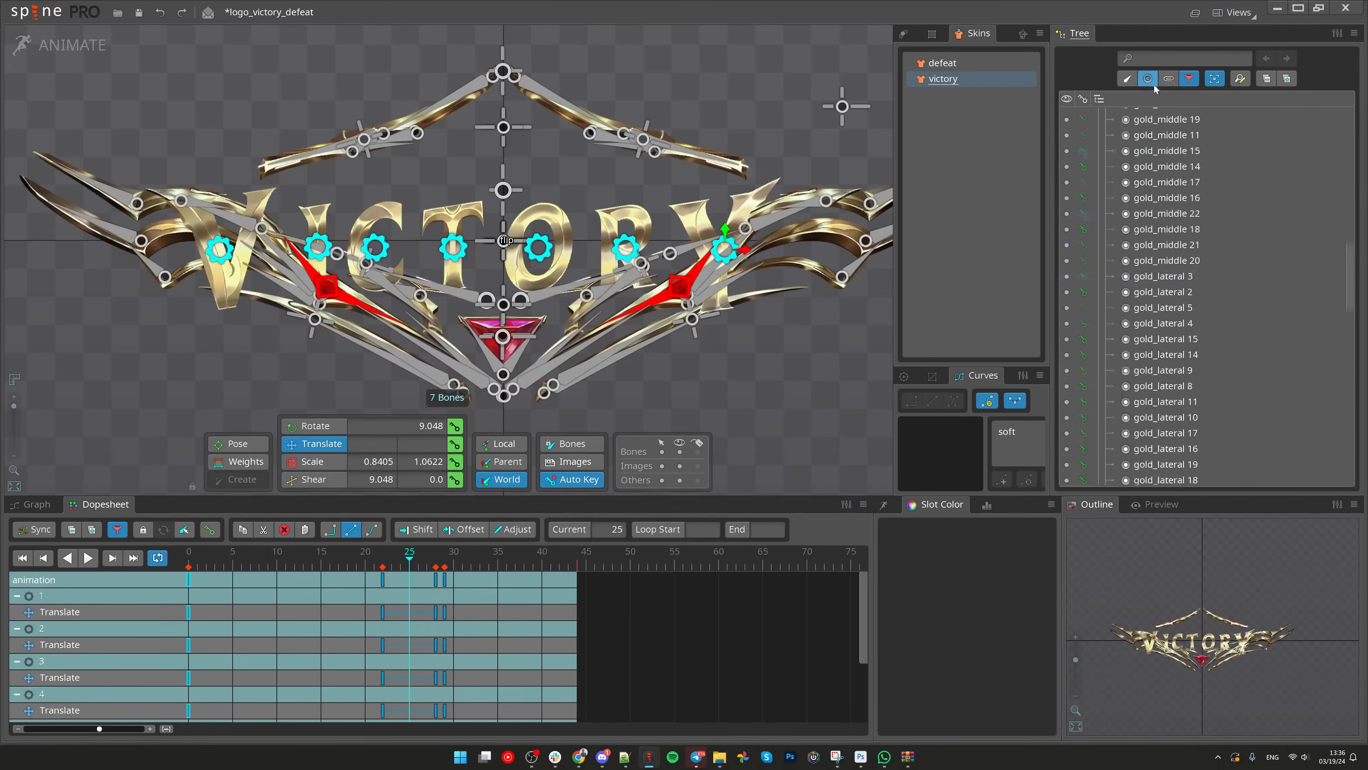
click(372, 213)
scroll(1190, 185, up, 3)
click(1168, 241)
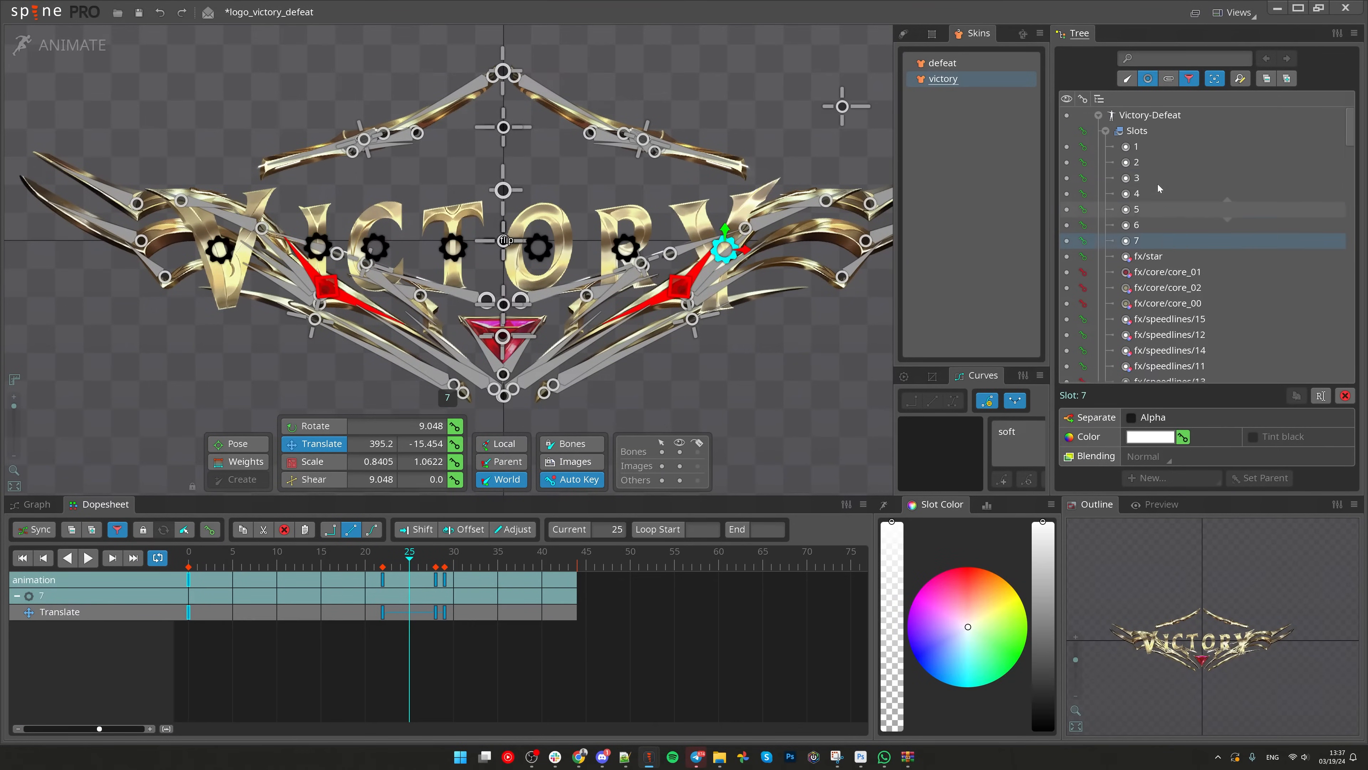
shift+click(1152, 146)
click(383, 560)
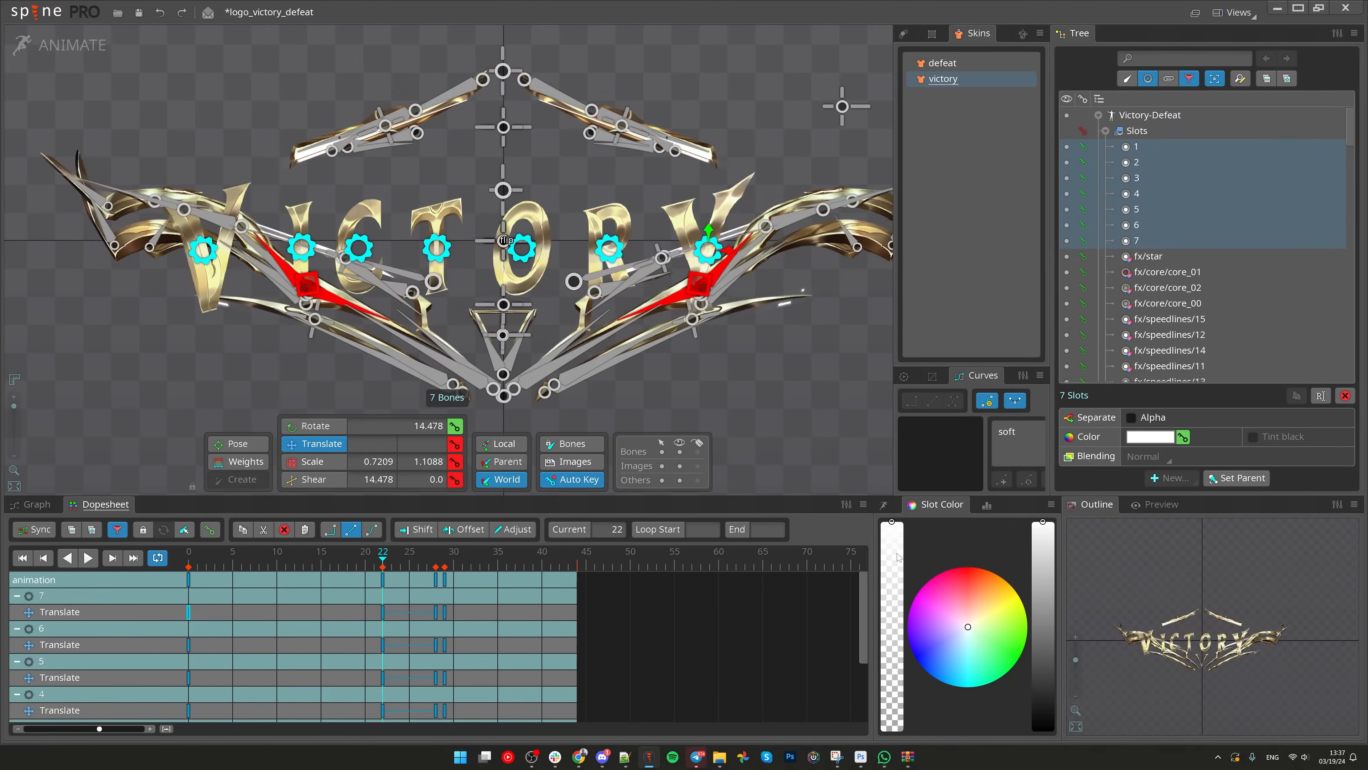
drag(896, 559, 894, 730)
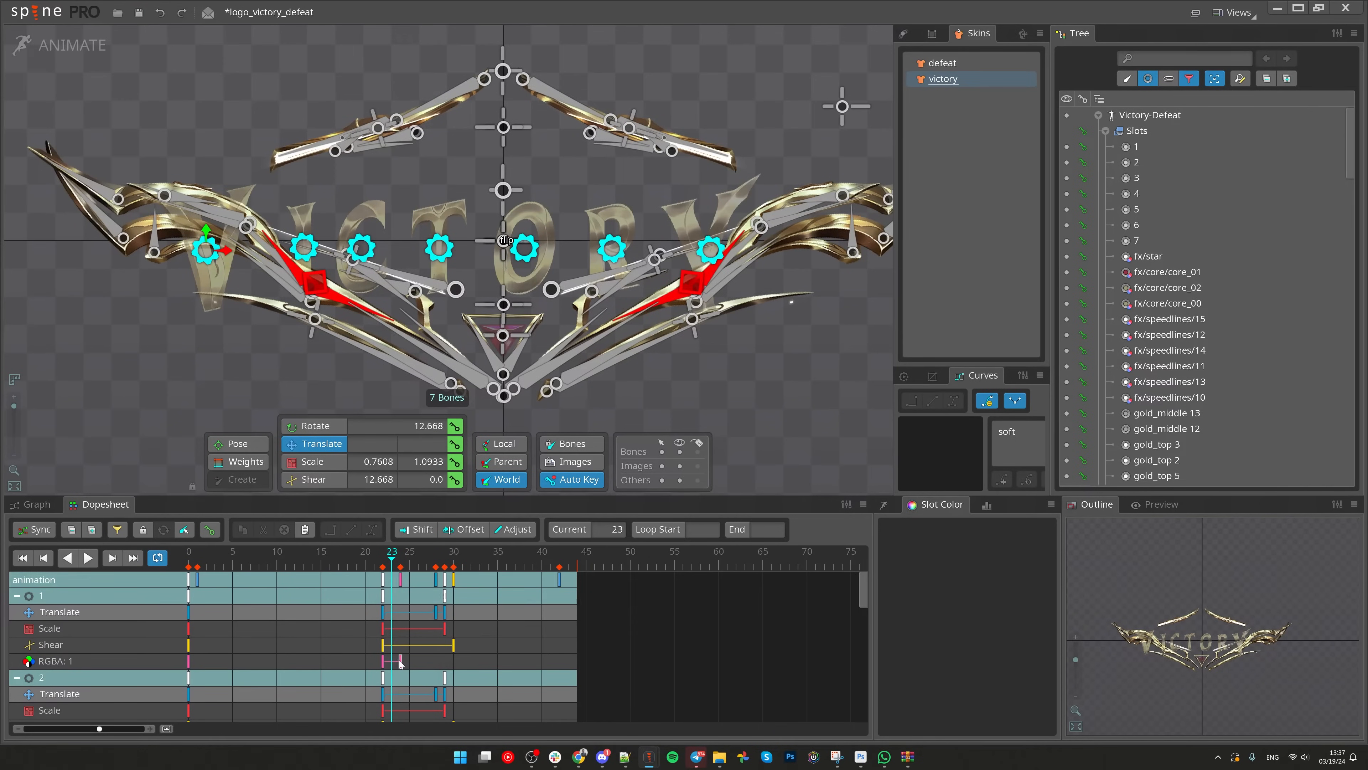
Step: Collapse the letter rows and offset their keys one frame per letter from 1 to 7, and preview the staggered reveal
scroll(401, 663, down, 1)
scroll(496, 655, up, 1)
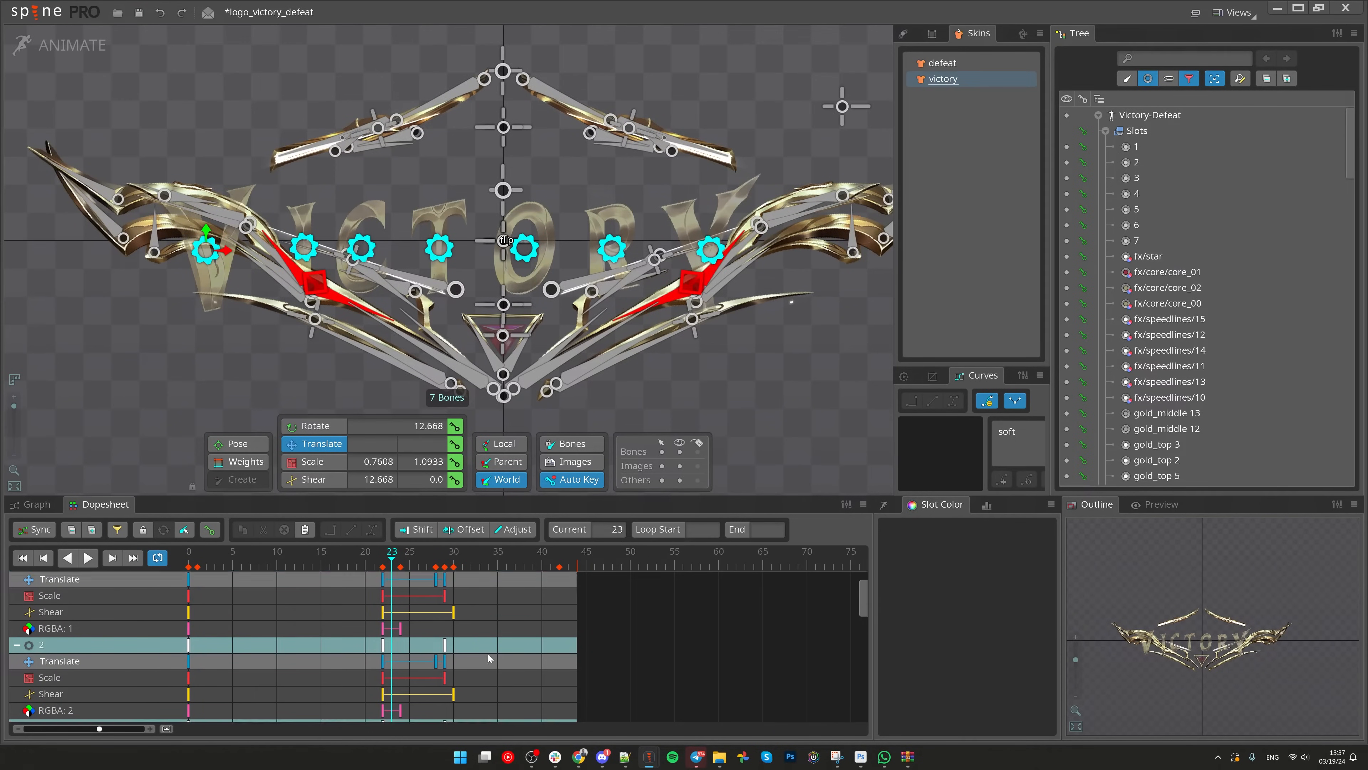
click(72, 530)
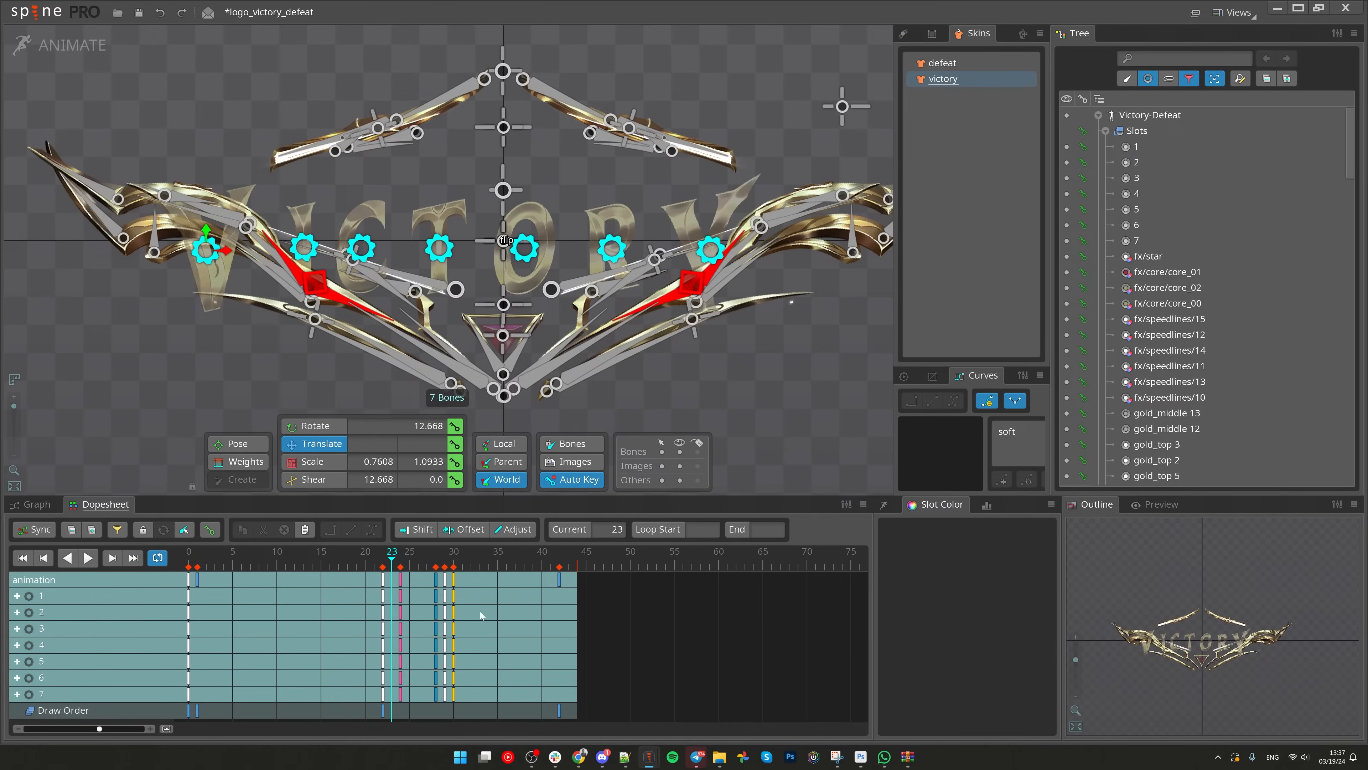
drag(382, 612, 433, 695)
key(space)
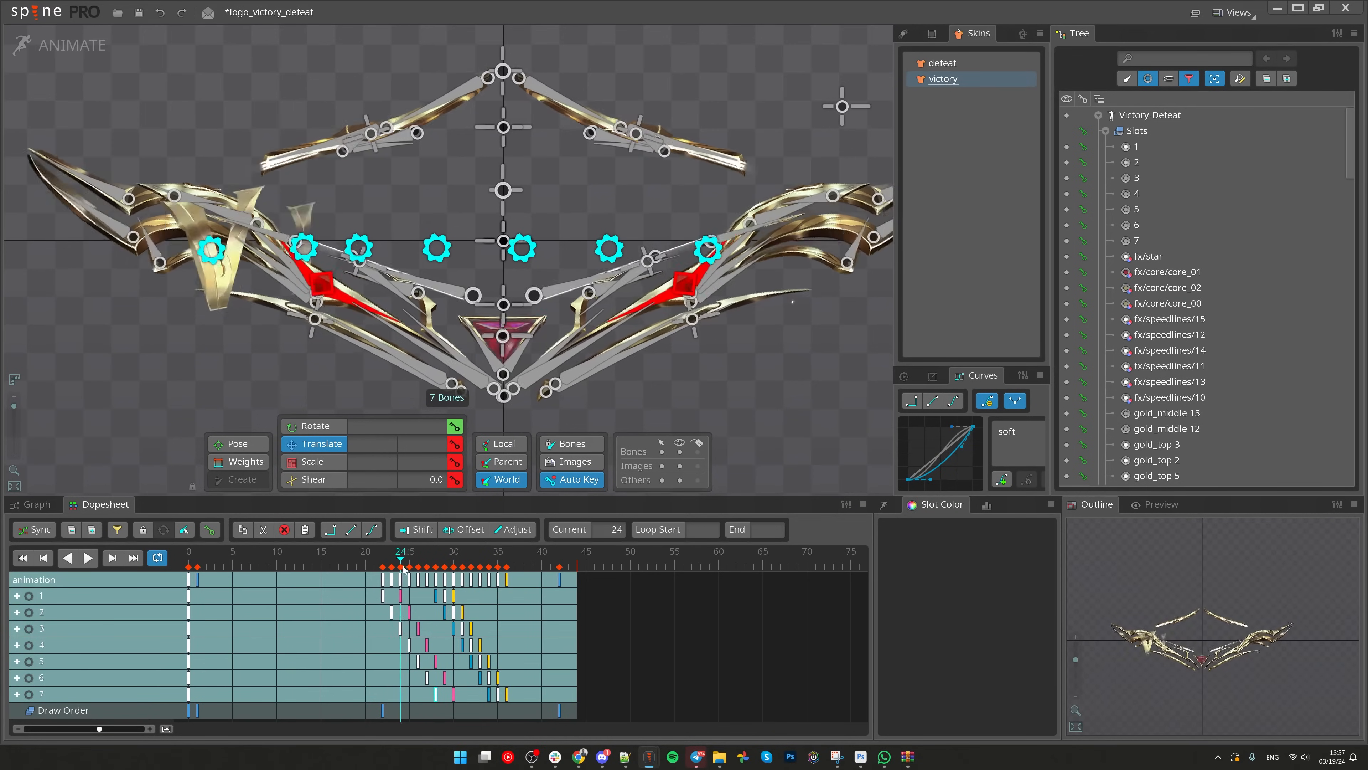
key(space)
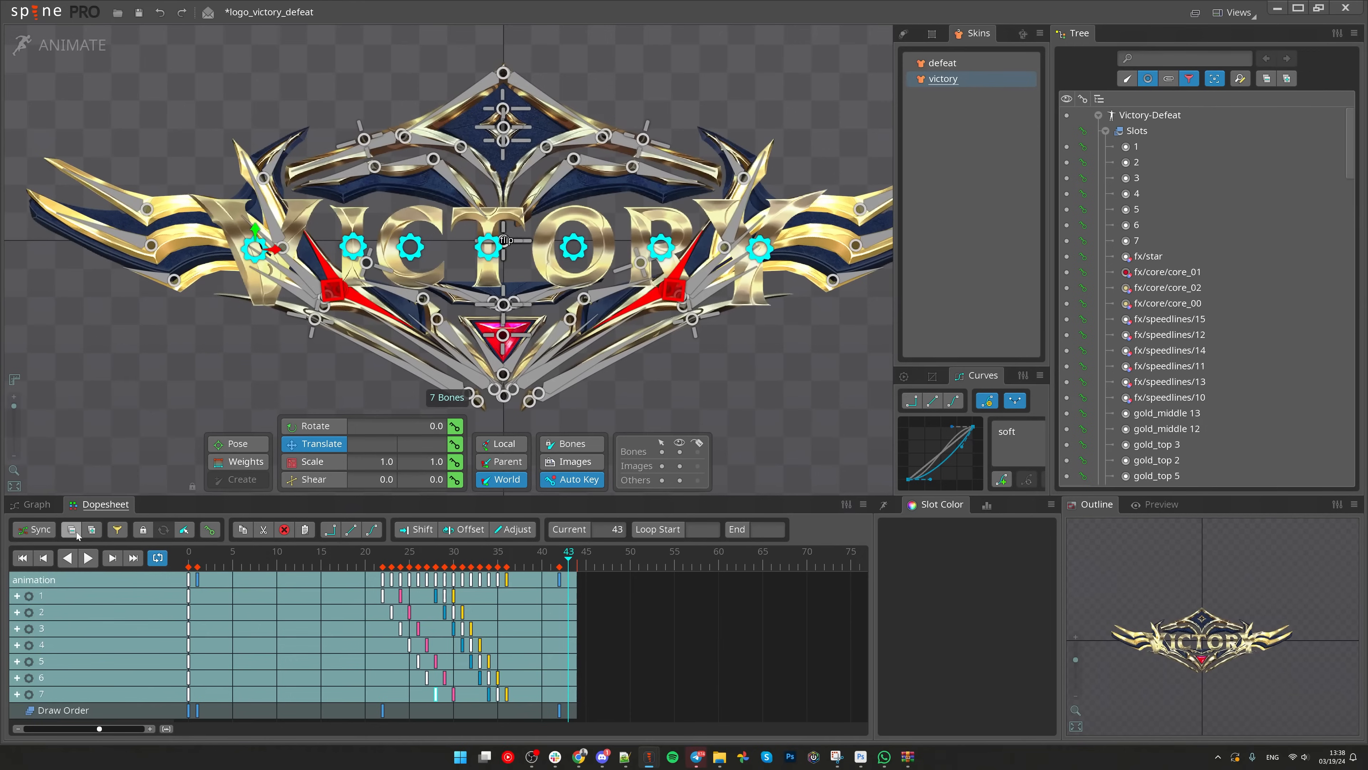
Step: Filter the dopesheet to translate keys, shift each letter's final translate key one frame earlier, and preview the reveal
click(120, 532)
click(149, 584)
click(550, 561)
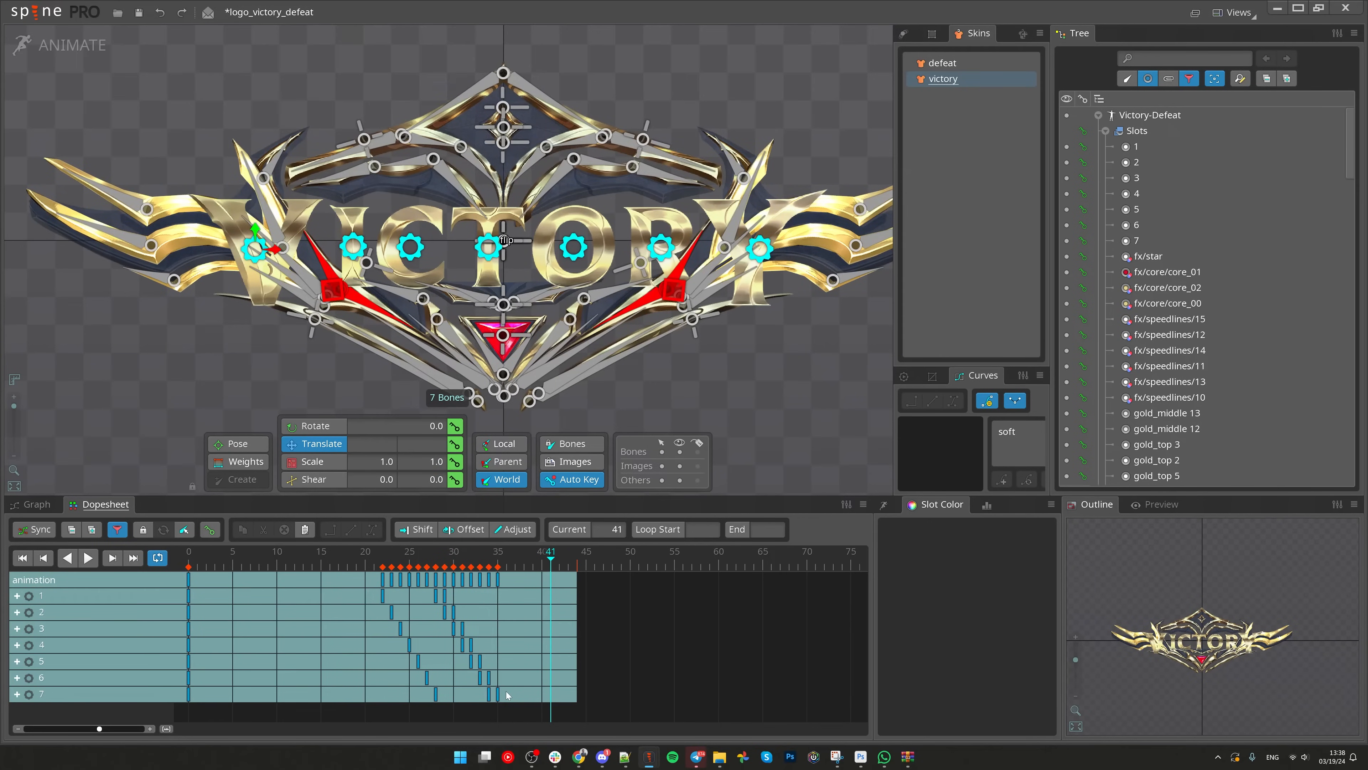
drag(498, 697, 491, 699)
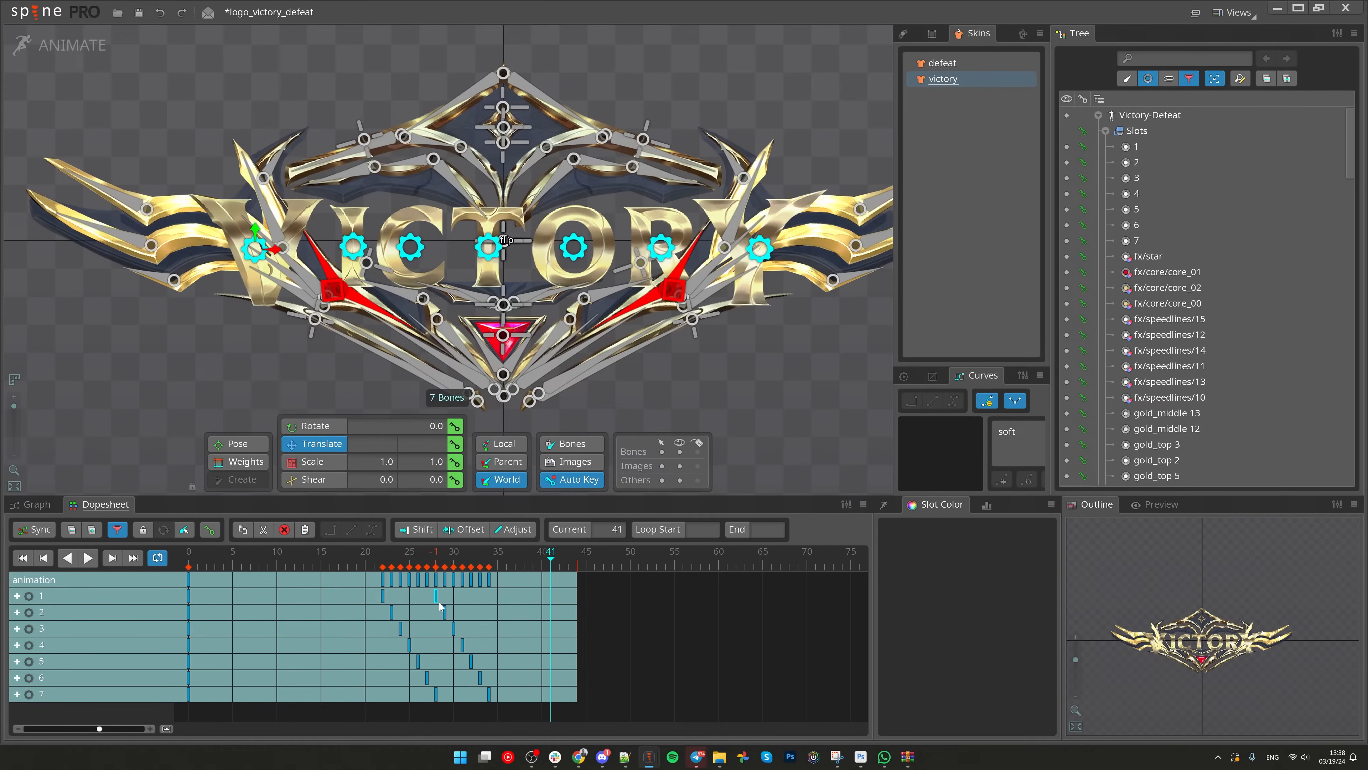
key(space)
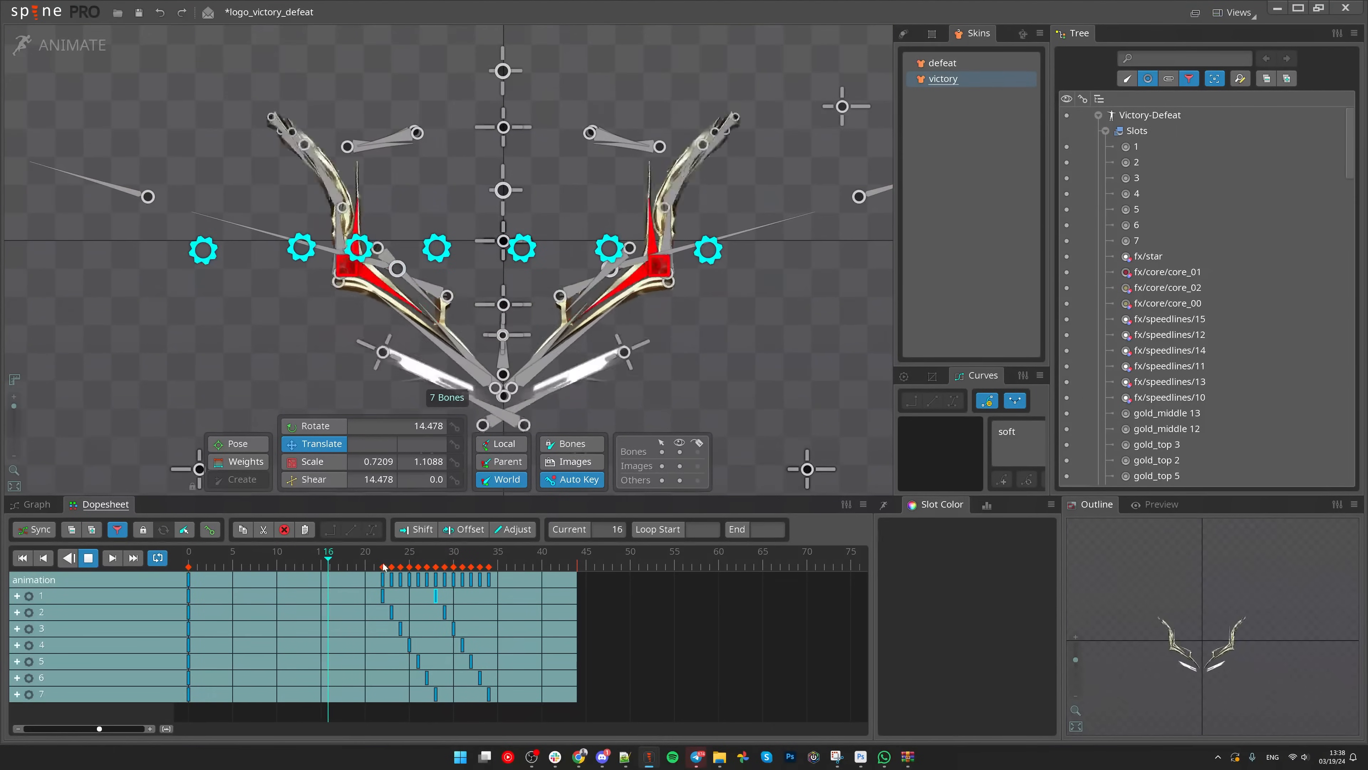
key(space)
Step: Filter the graph to scale curves and exaggerate the letters' starting stretch to about 0.45 by 1.67 at their first reveal keys
click(117, 531)
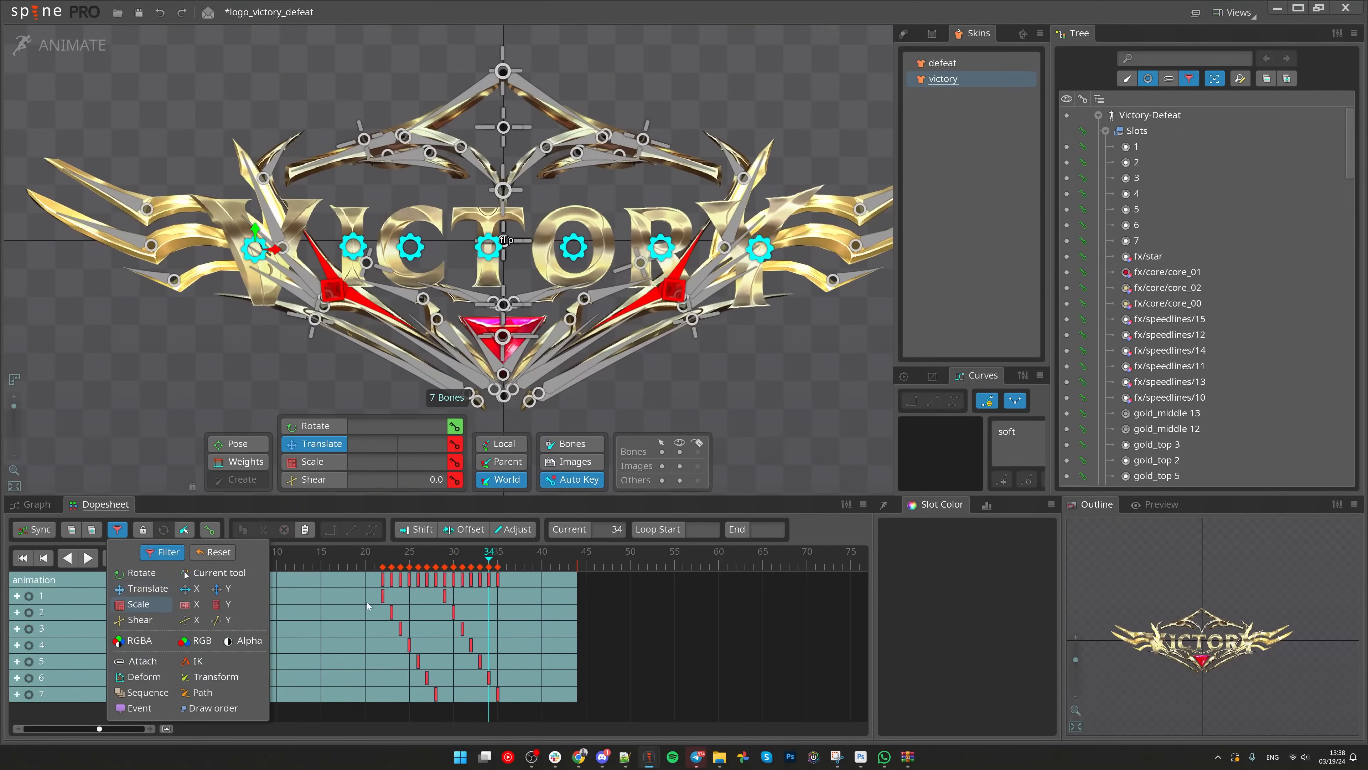
click(37, 504)
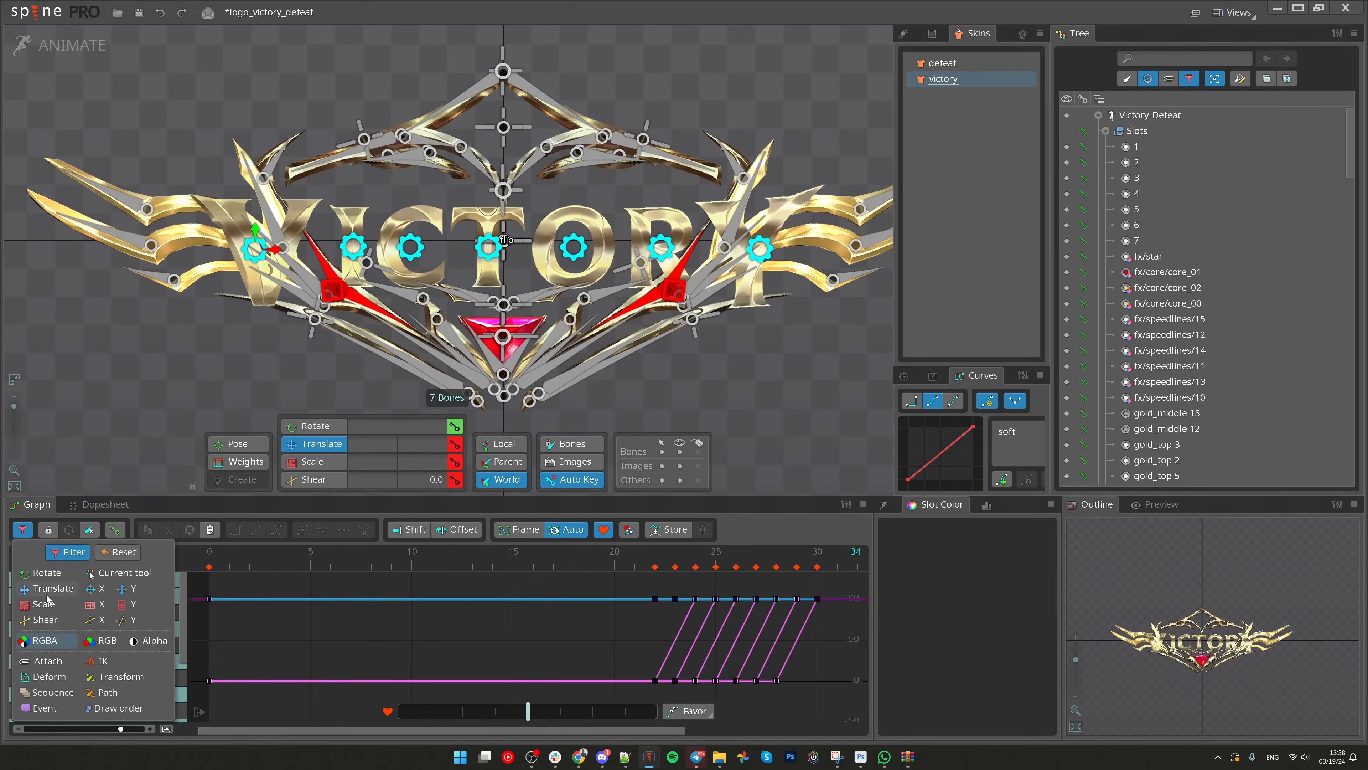
click(58, 606)
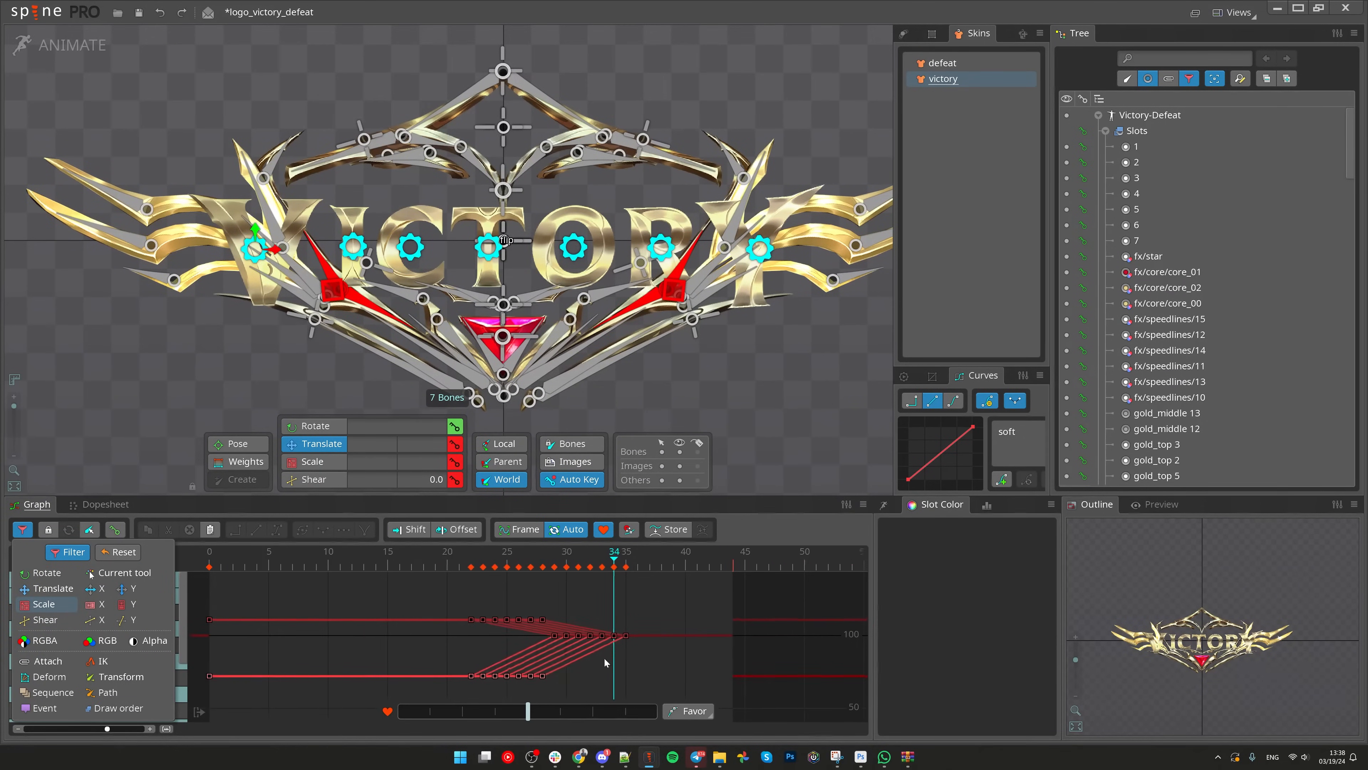
click(606, 660)
drag(602, 586, 500, 575)
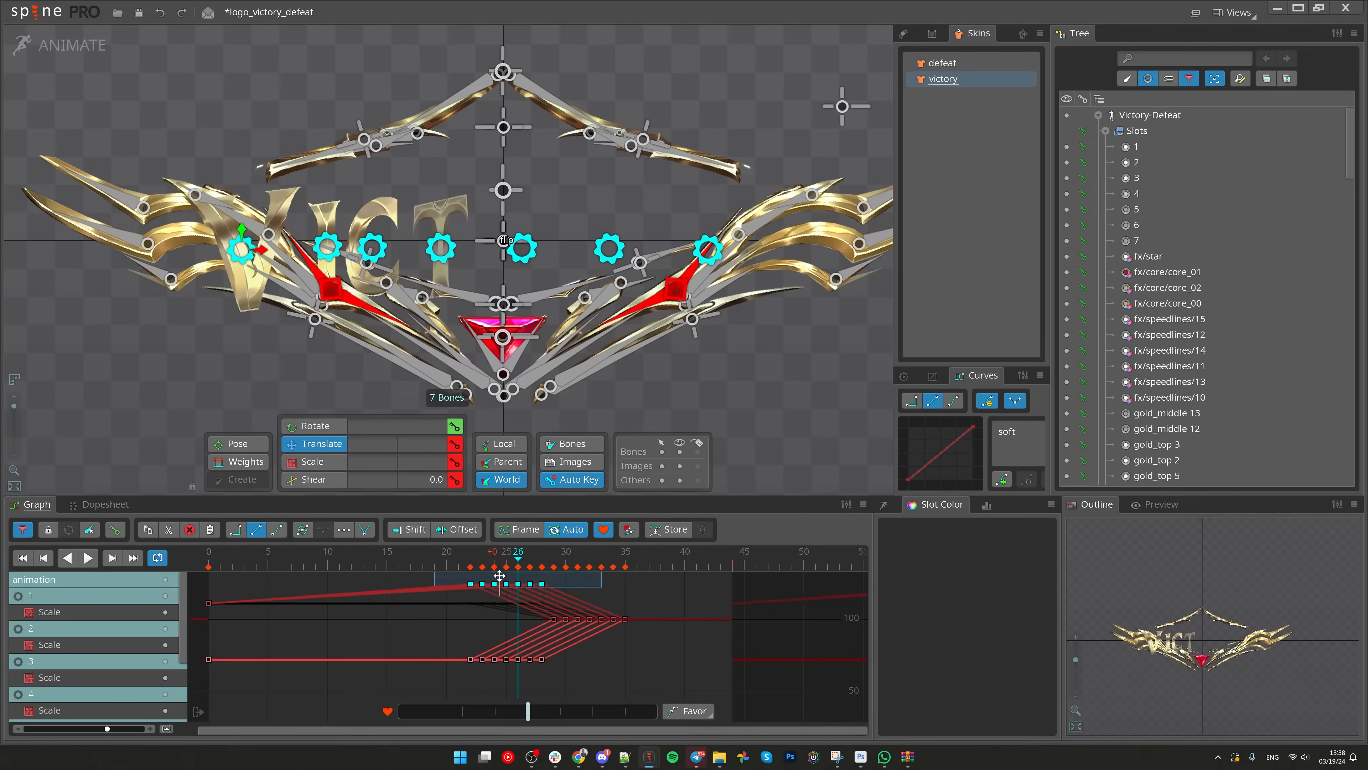
drag(481, 632, 381, 655)
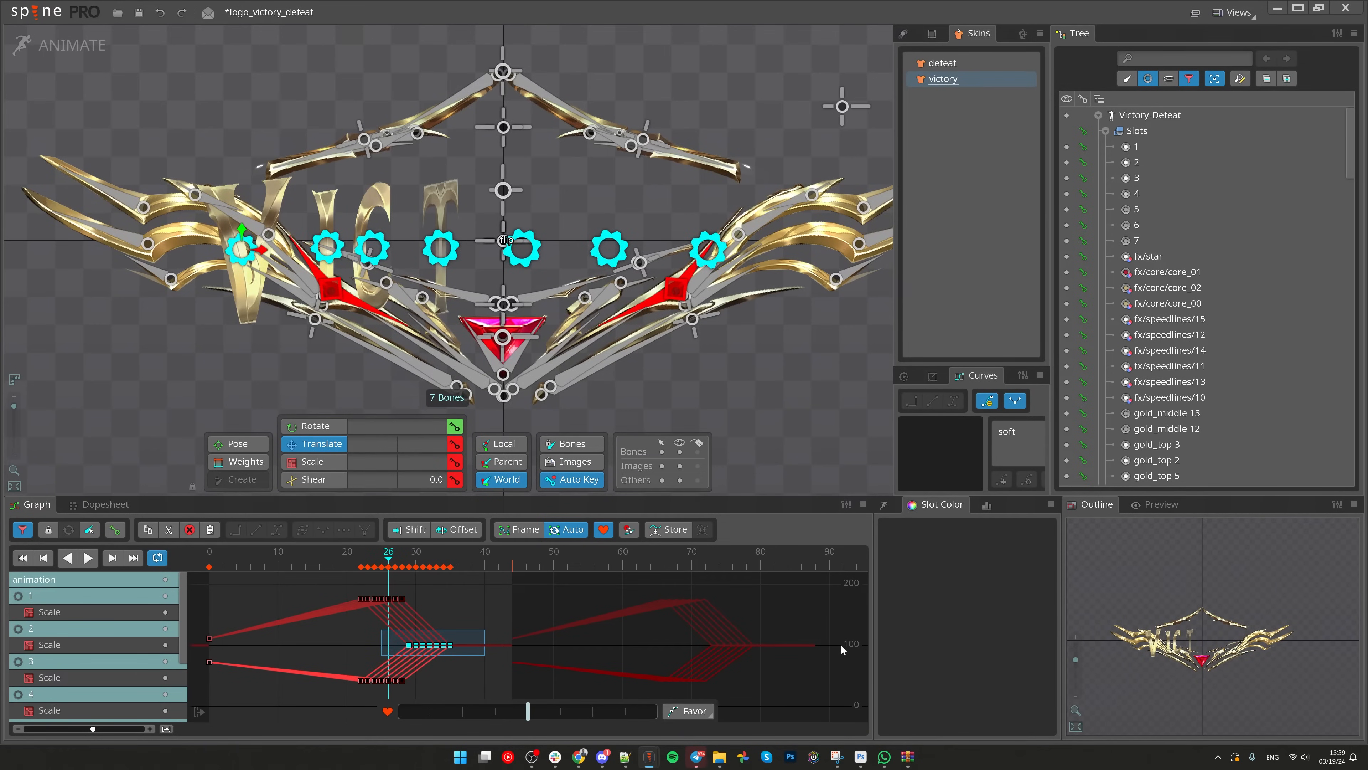
drag(389, 559, 354, 563)
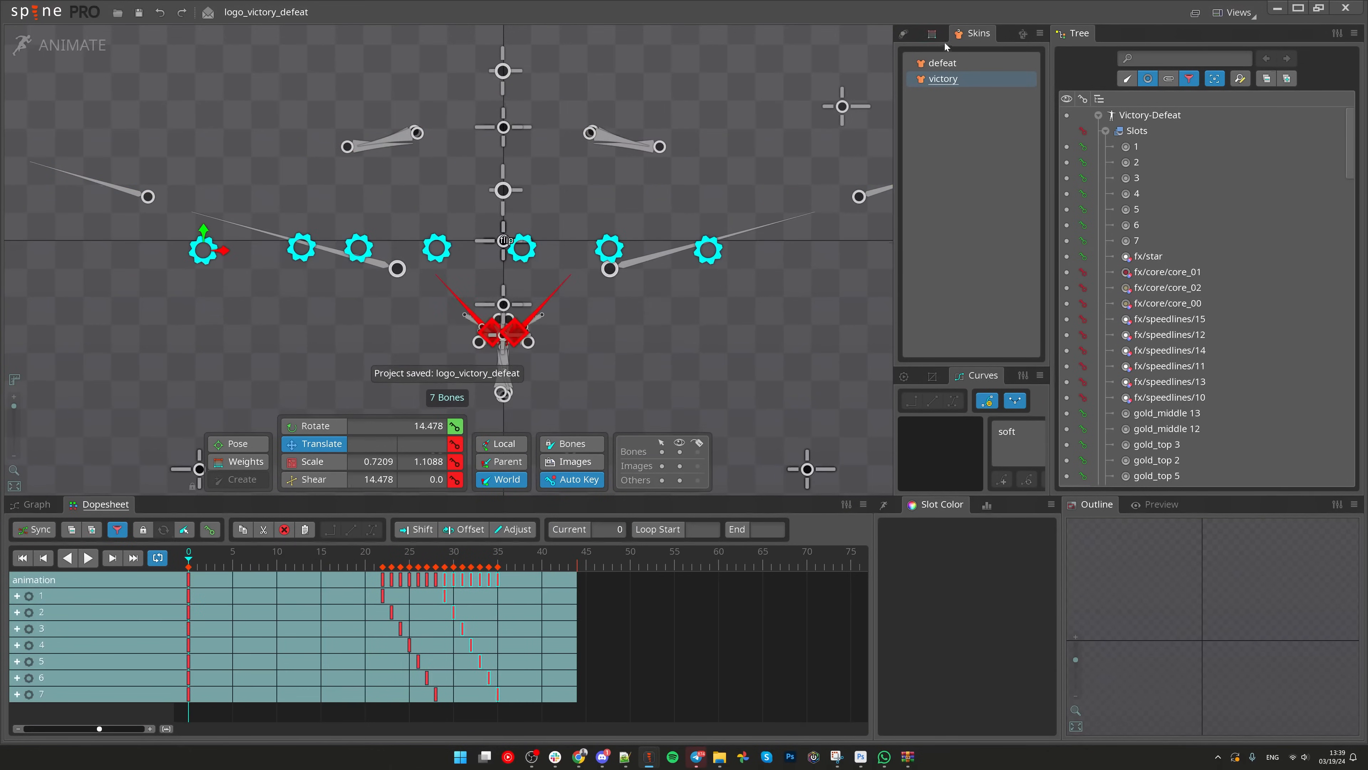
Step: Switch to the defeat skin and play back its letter reveal from frame 15
click(941, 65)
click(320, 566)
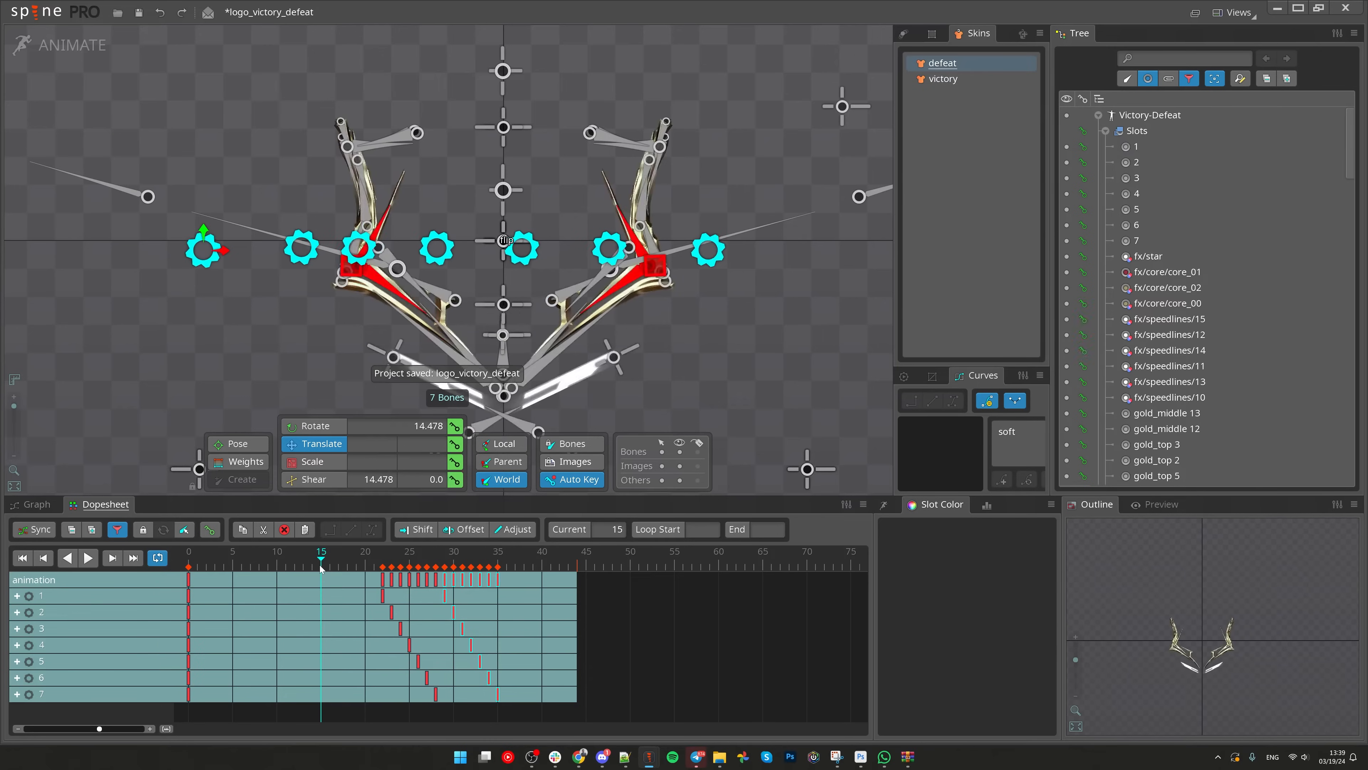
key(space)
click(320, 566)
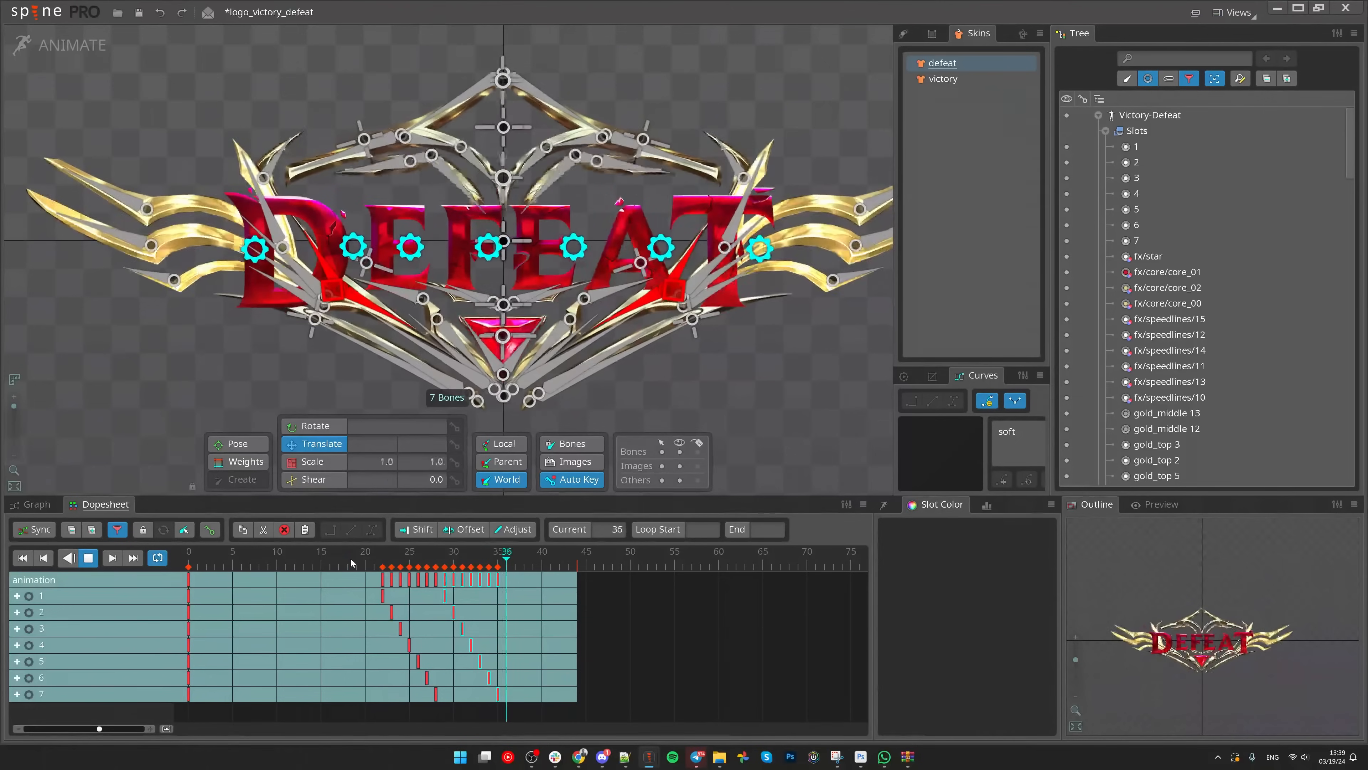
key(space)
Step: Select the second letter's bone and examine how the DEFEAT letters line up with the letter bones at frame 39
scroll(294, 213, up, 2)
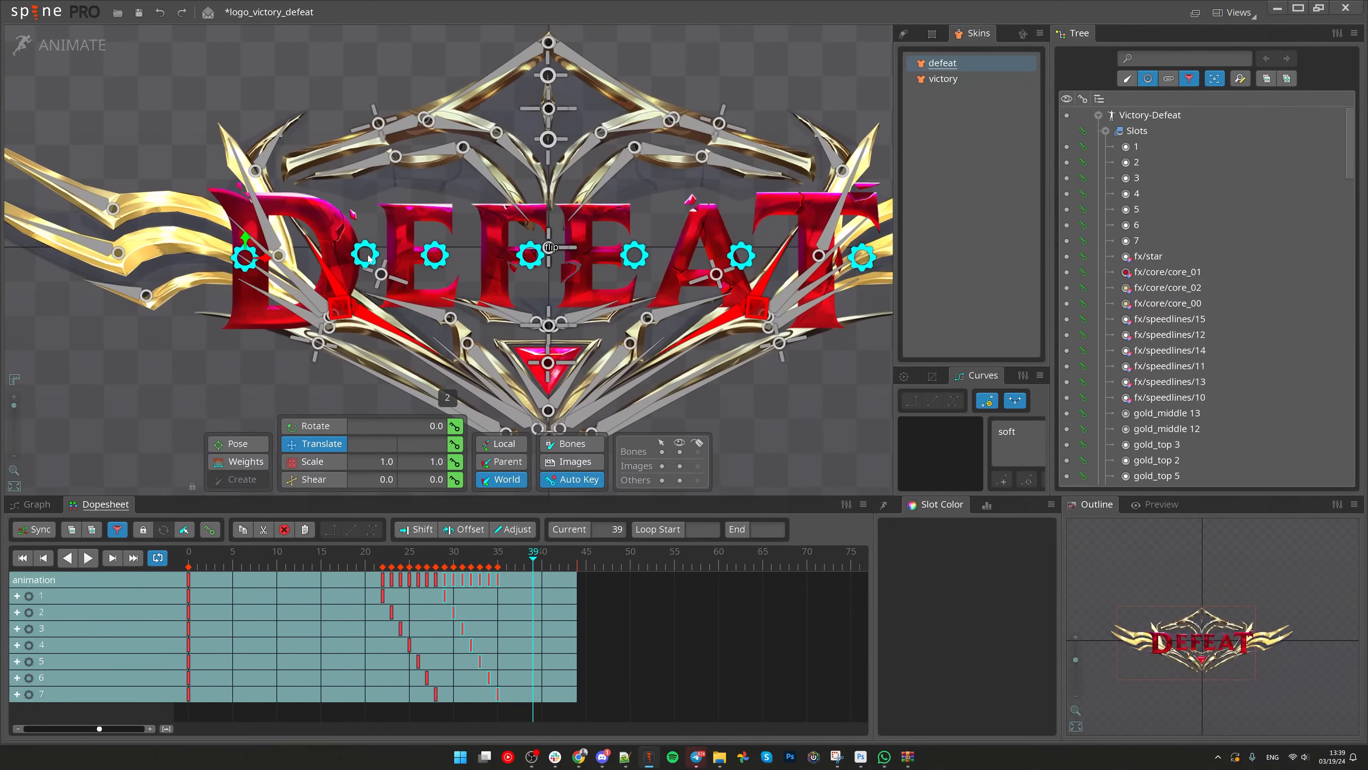
click(365, 254)
scroll(420, 249, up, 1)
scroll(420, 249, down, 3)
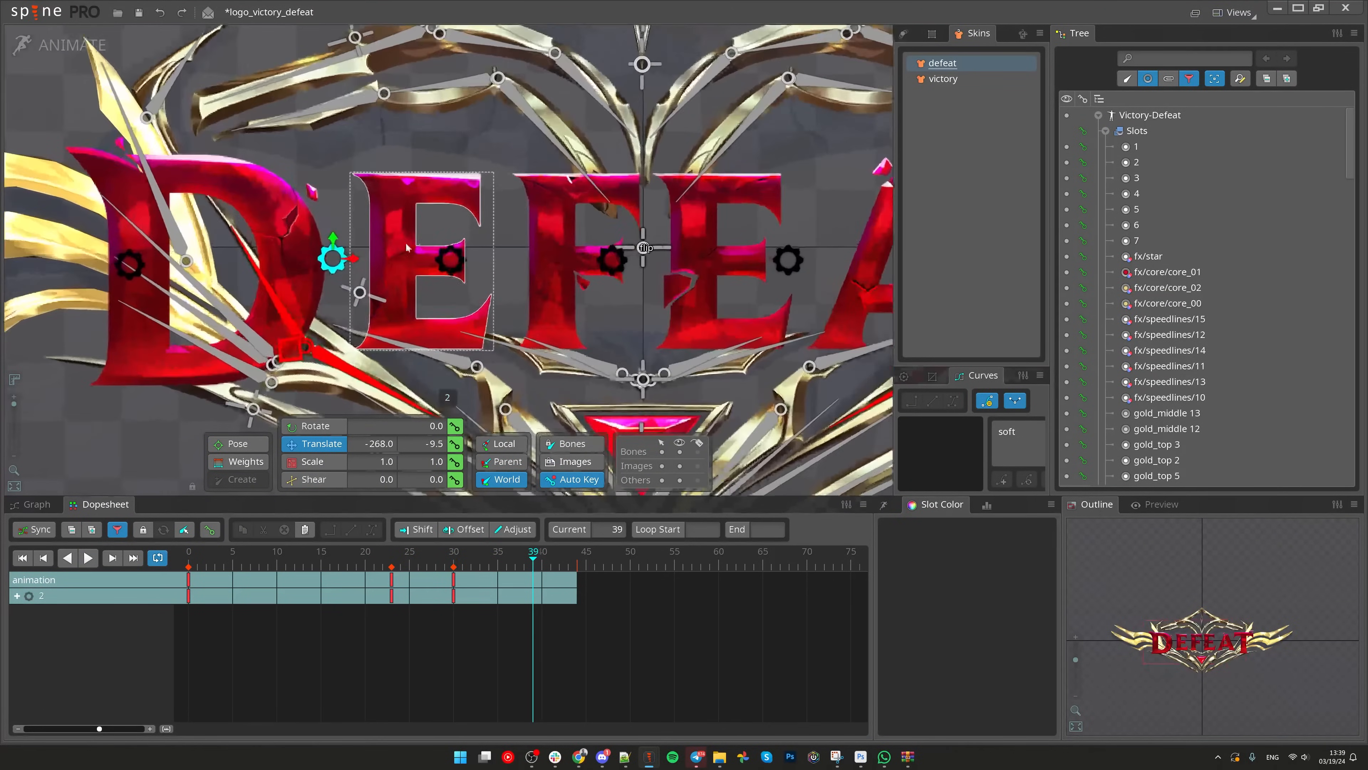
scroll(716, 294, down, 1)
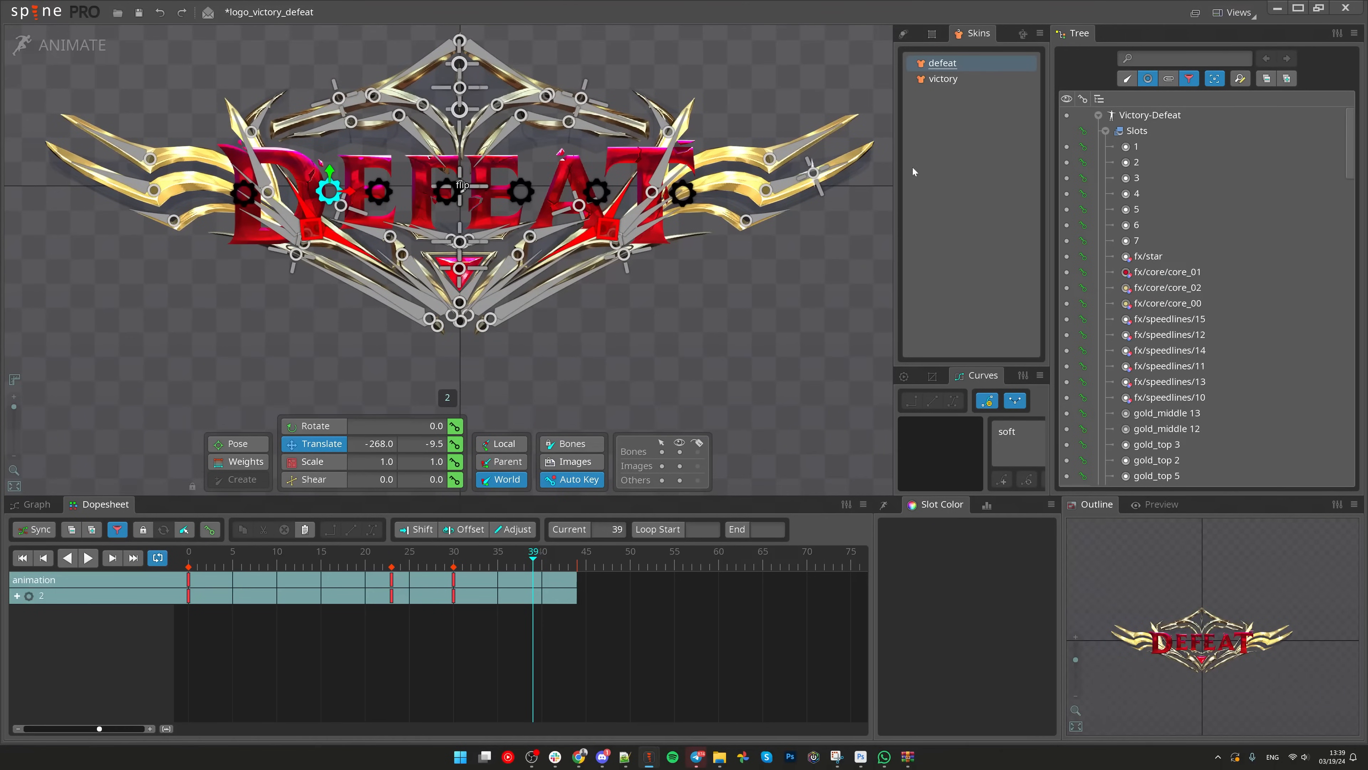
drag(736, 333, 727, 373)
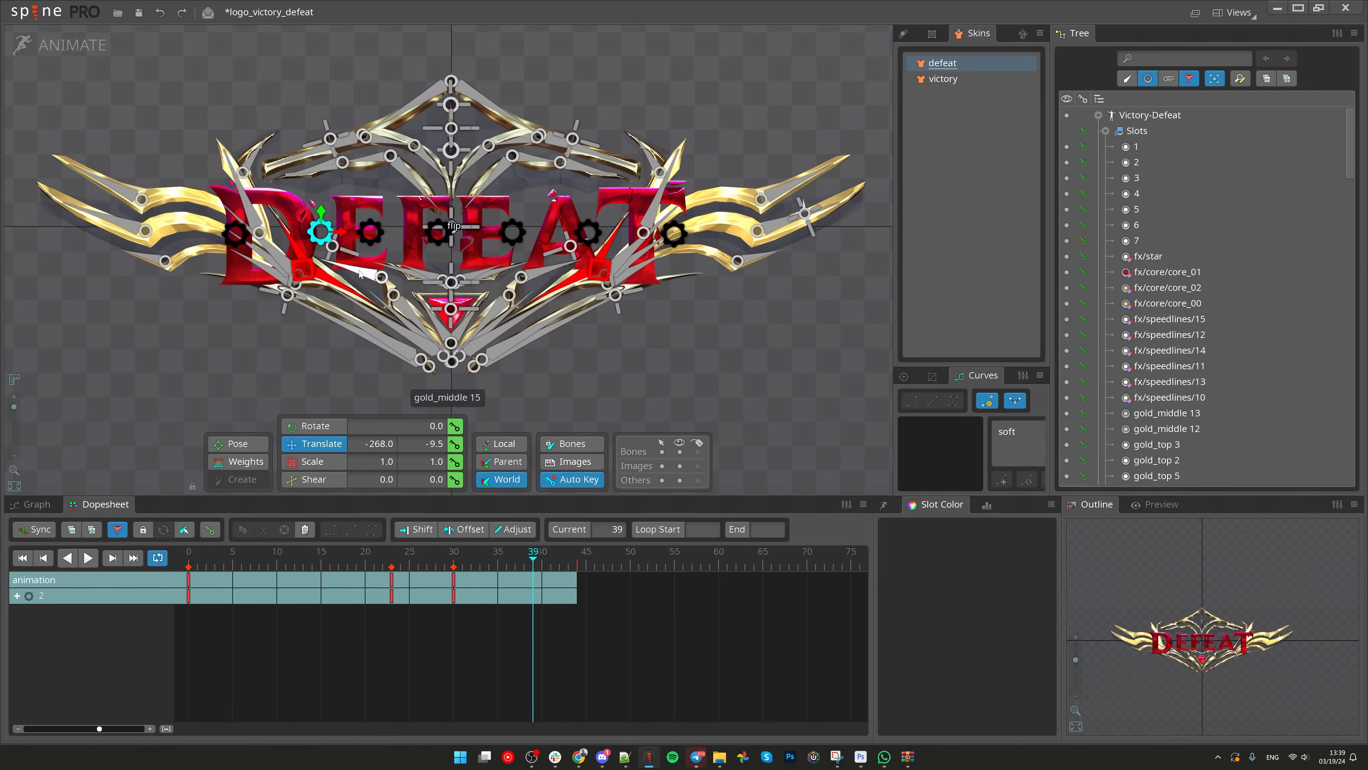
Step: Replay the defeat skin's letter reveal from around frame 20 and save the project
click(367, 560)
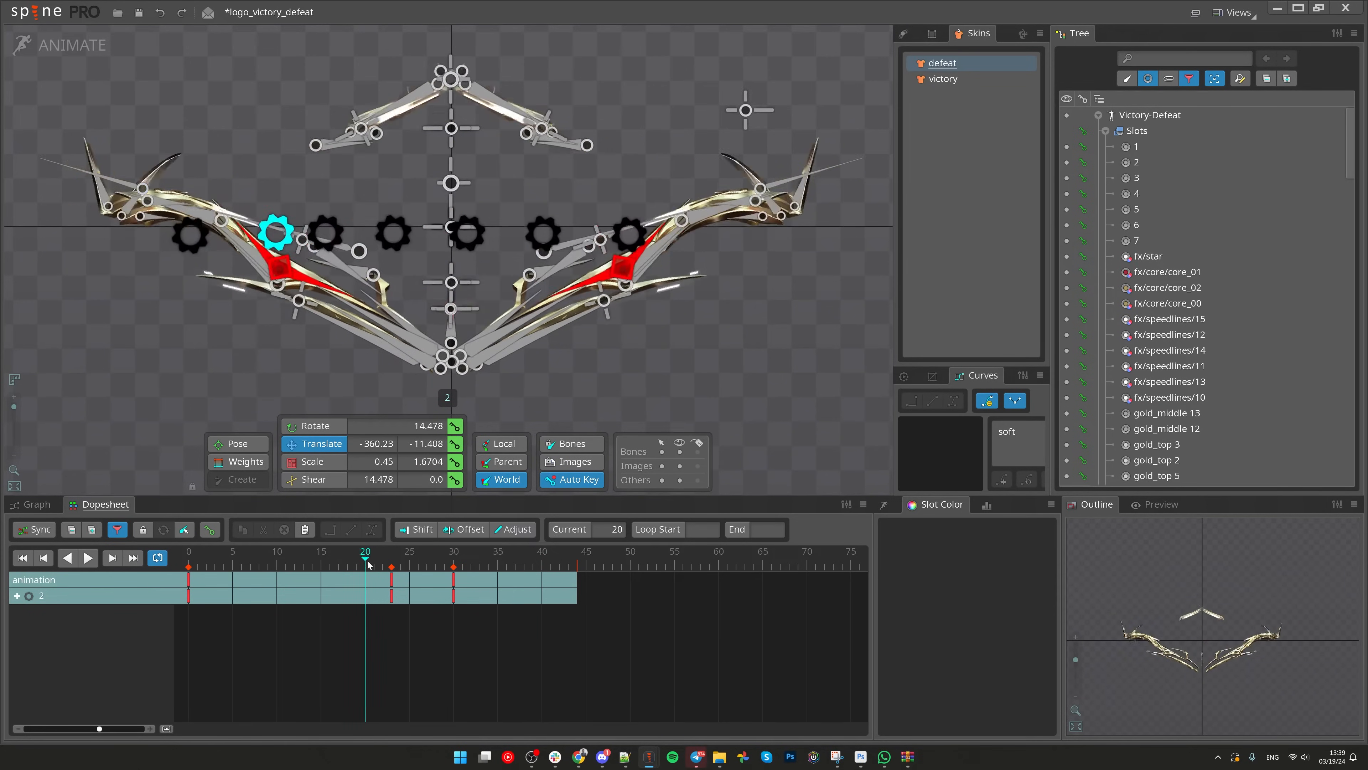
key(space)
click(373, 563)
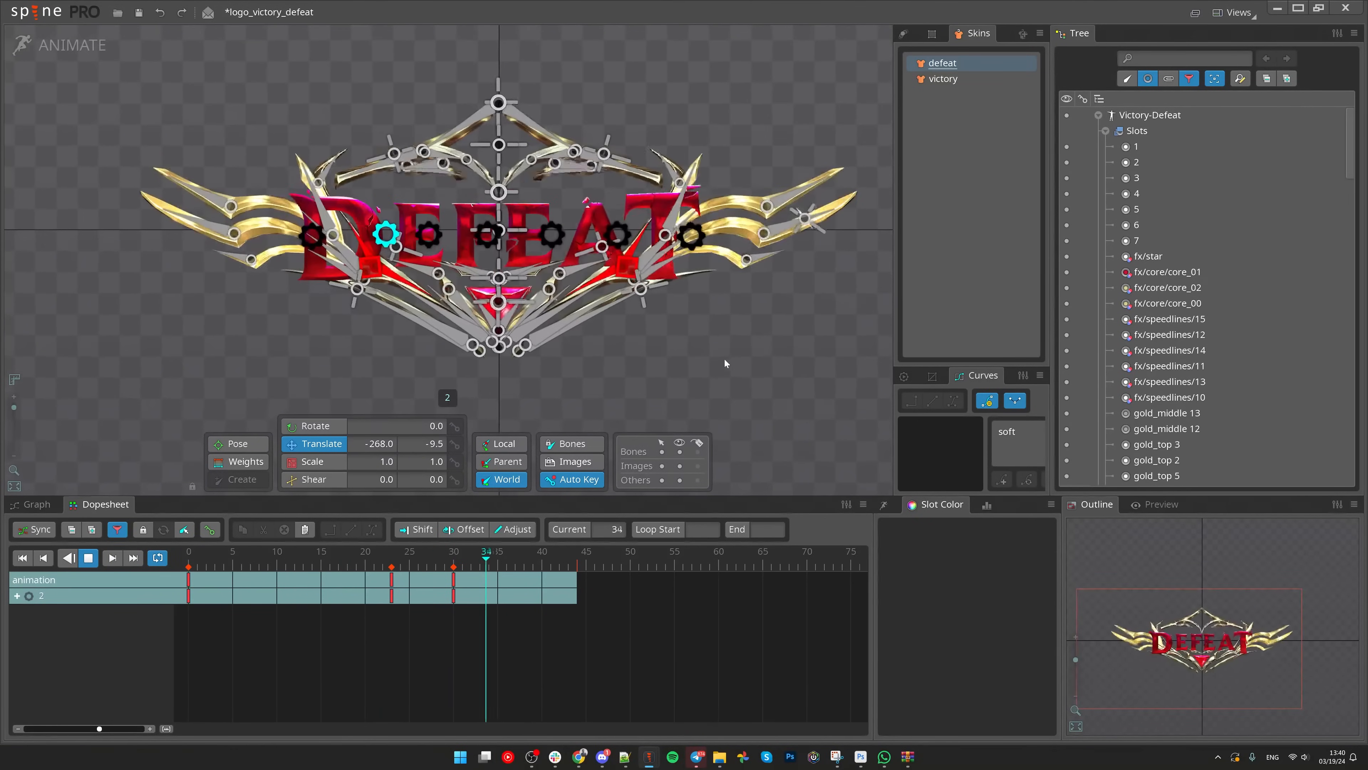
key(space)
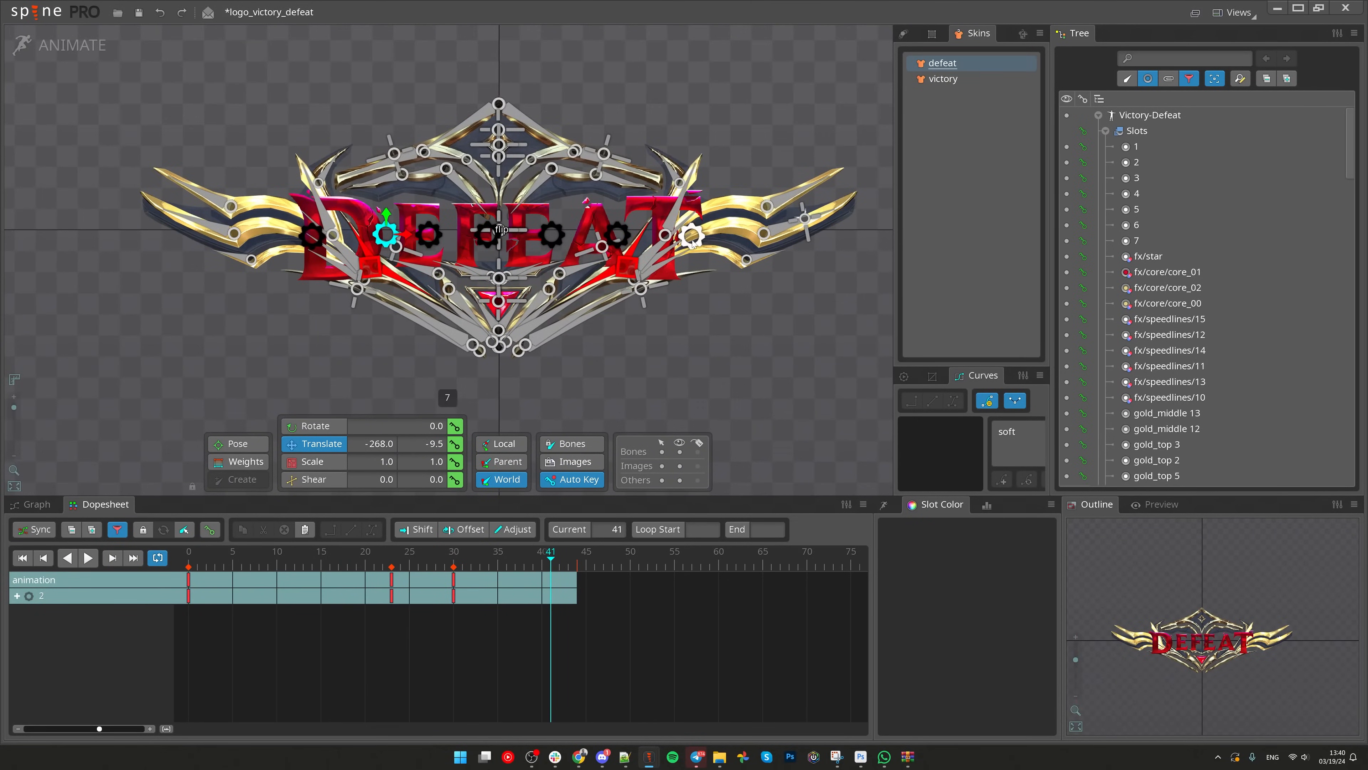
drag(765, 266, 750, 287)
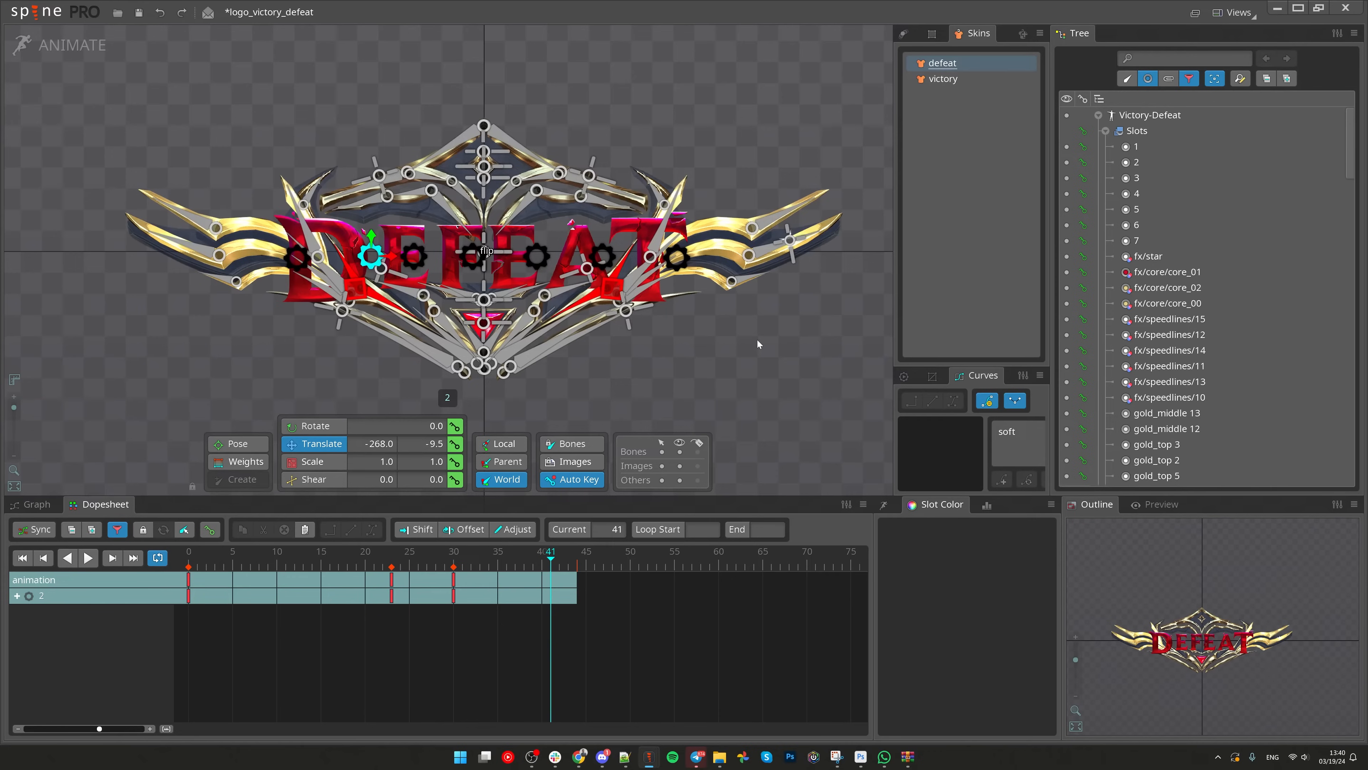
key(ctrl+s)
key(space)
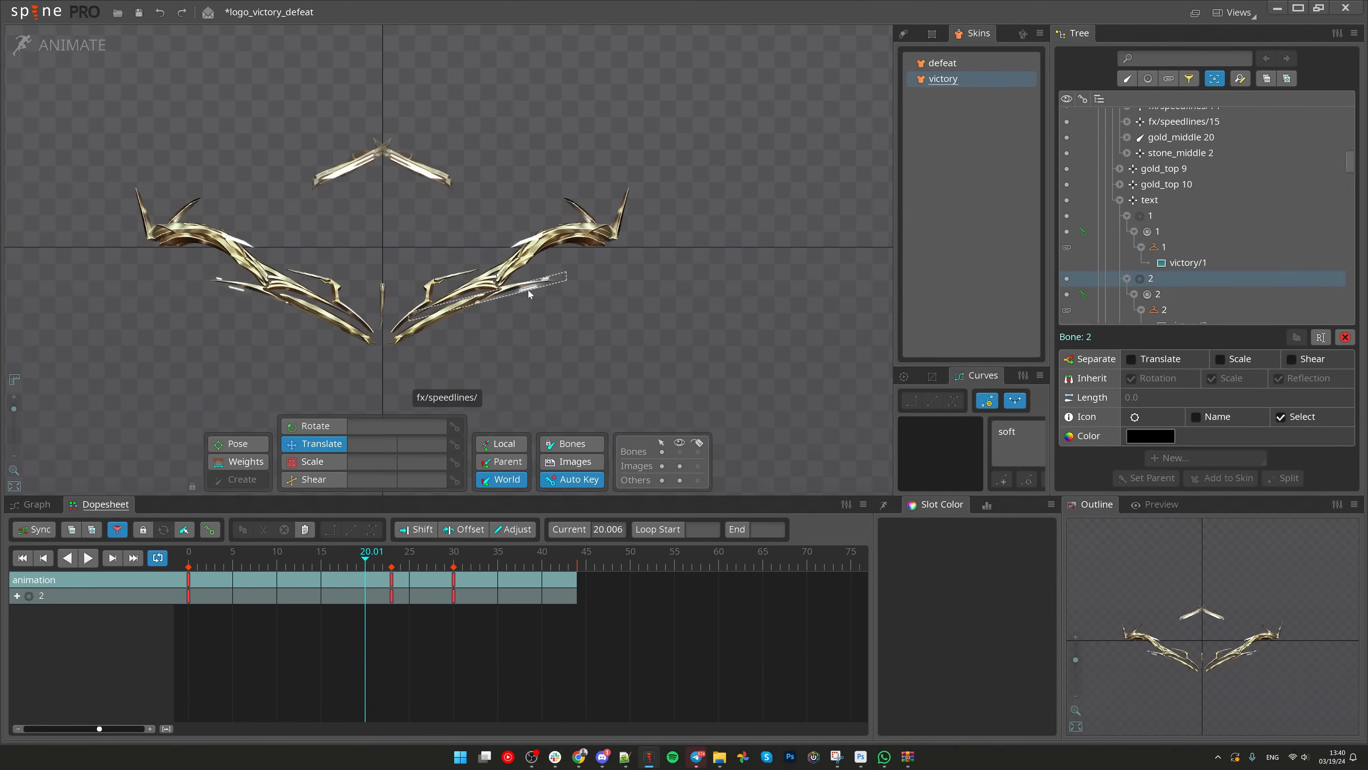
Step: Duplicate the fx/speedlines/10 bone in setup mode without its keys, and move the copy directly under the container bone, clear of the logo
click(528, 290)
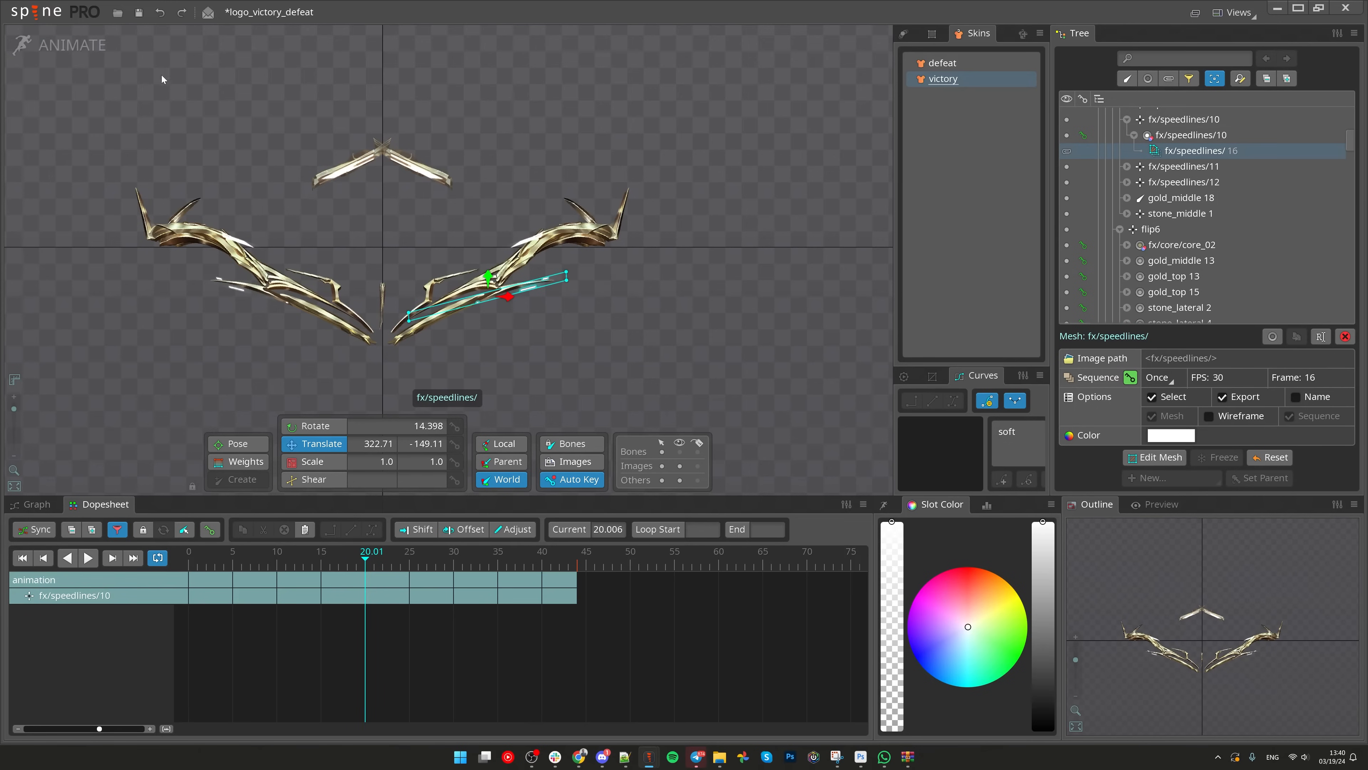
click(67, 46)
scroll(1158, 243, up, 1)
click(552, 441)
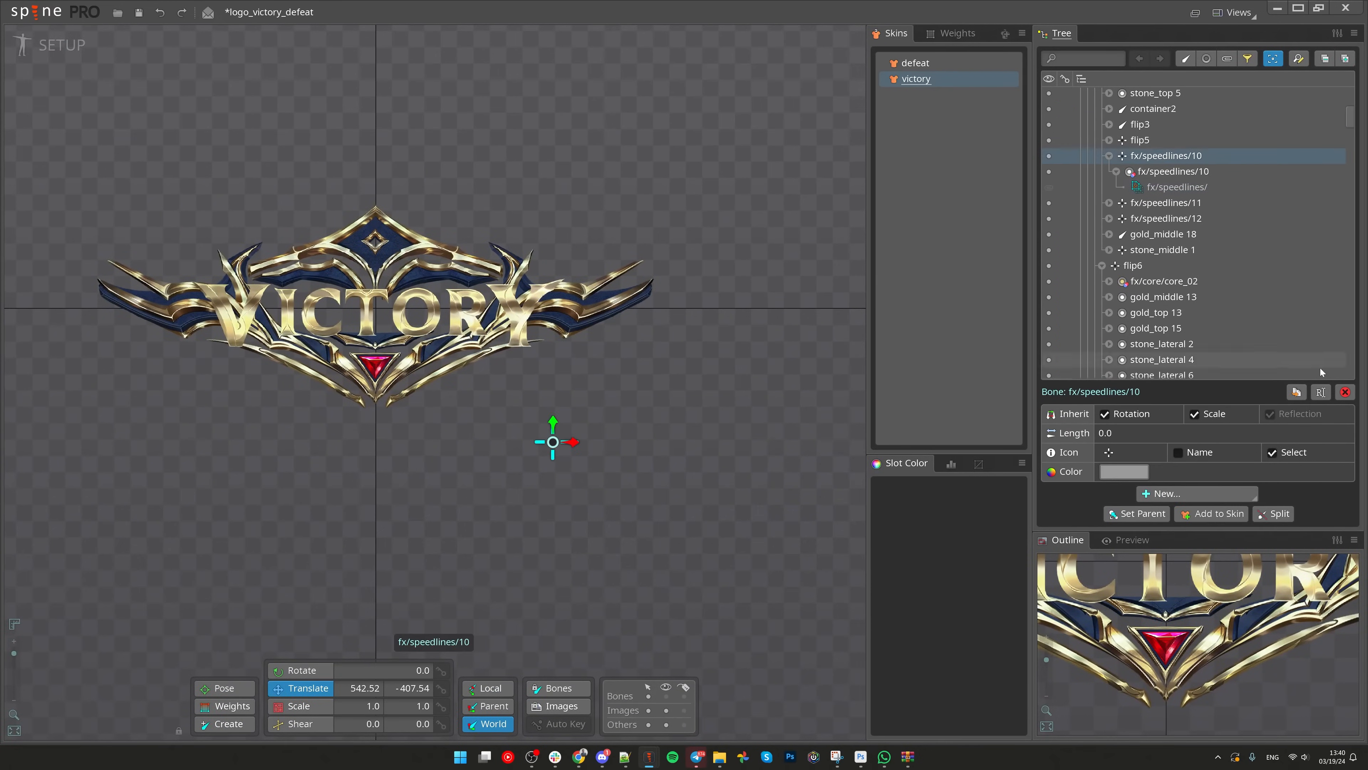
click(1296, 392)
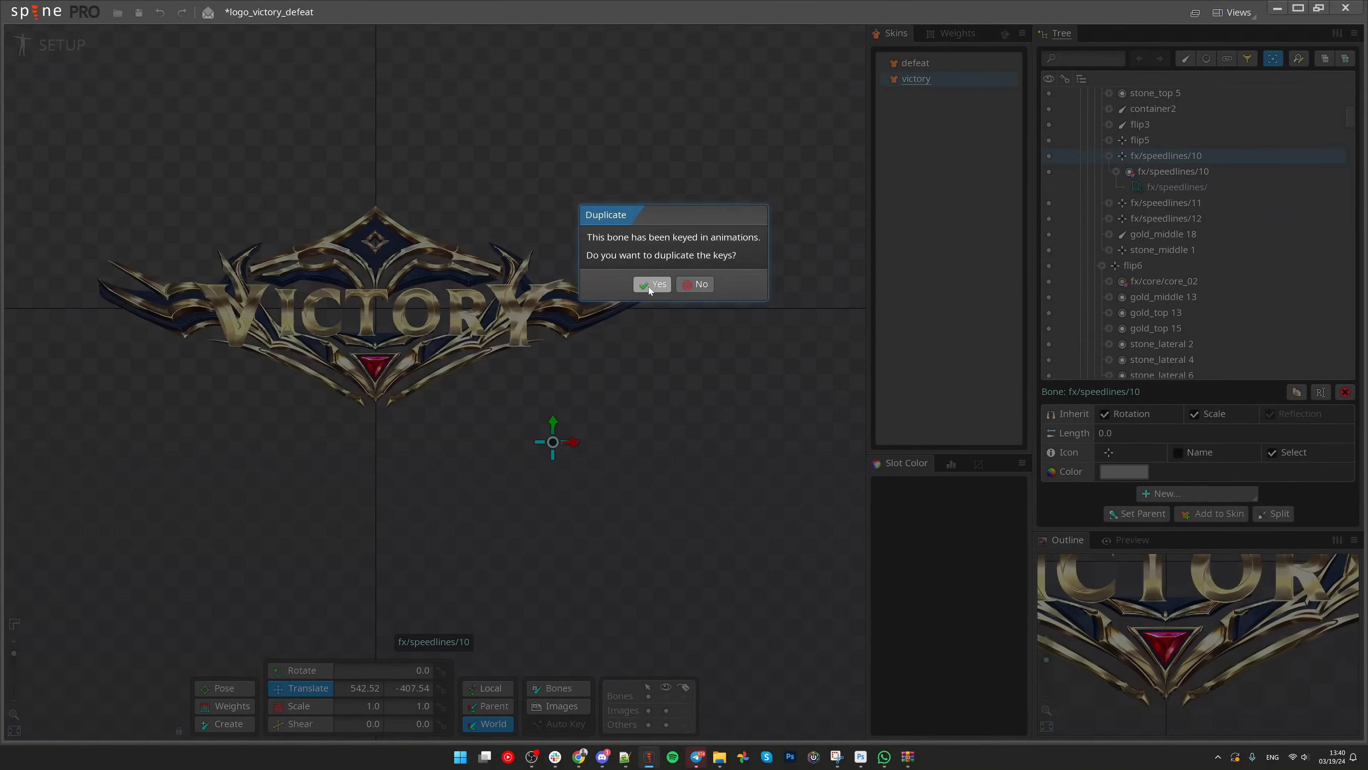
click(698, 286)
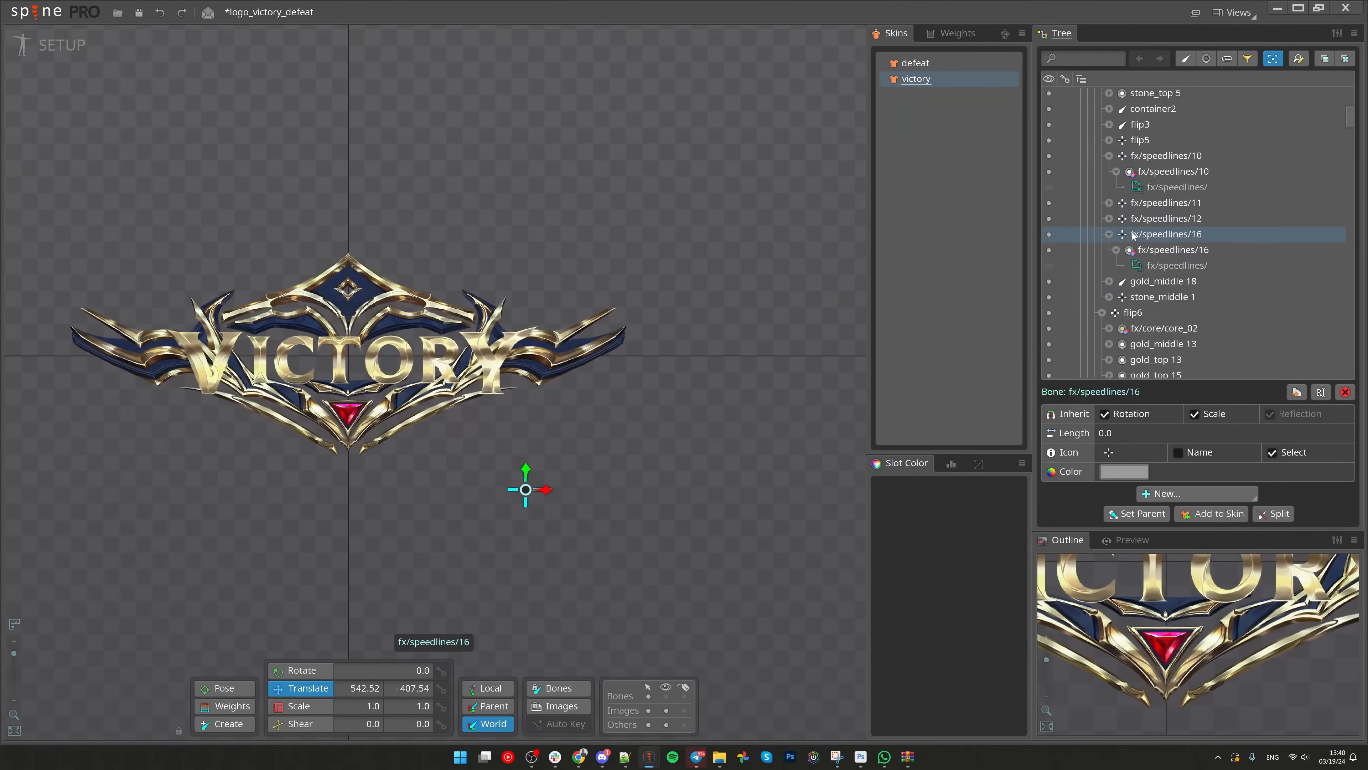
drag(1134, 235, 1157, 128)
drag(699, 564, 805, 414)
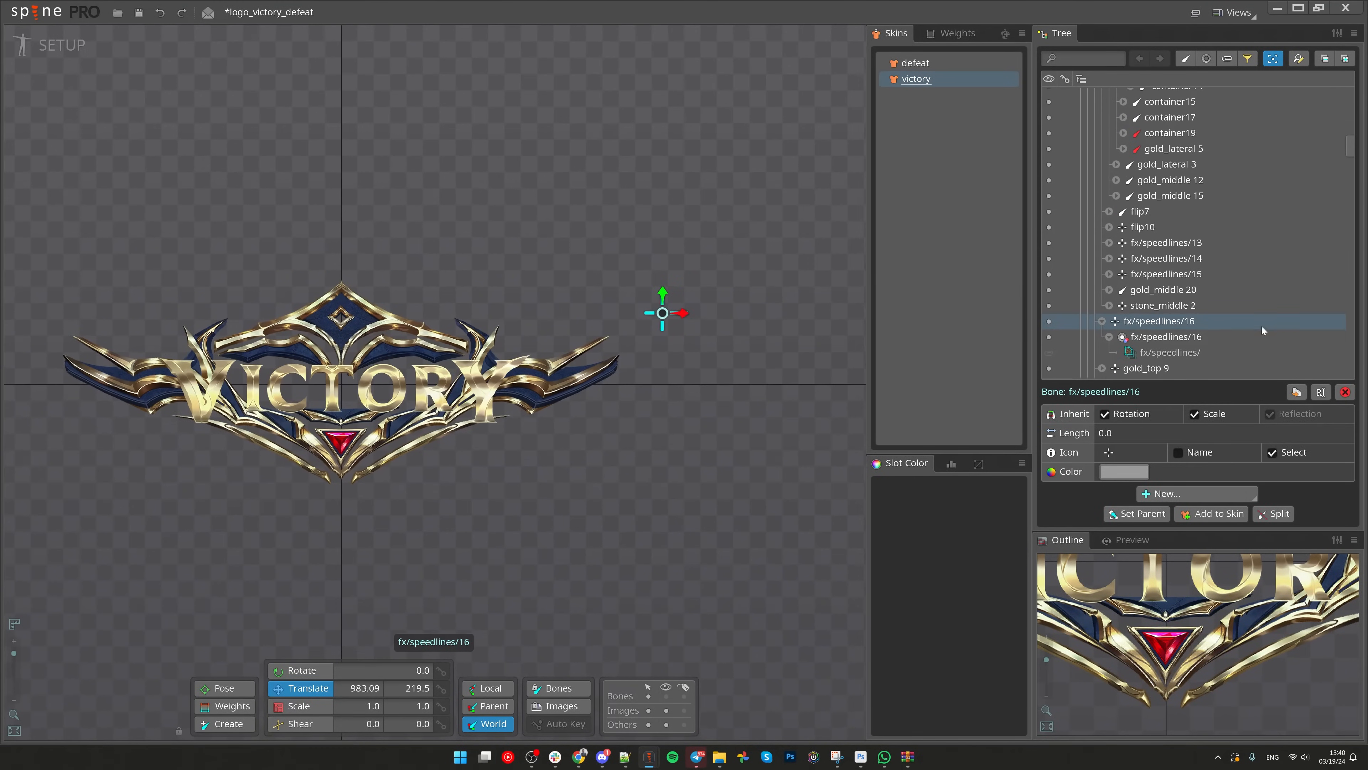
Step: Reset the duplicated speedlines mesh to its full rectangle and set its setup sequence frame to 10
click(1239, 352)
click(1145, 493)
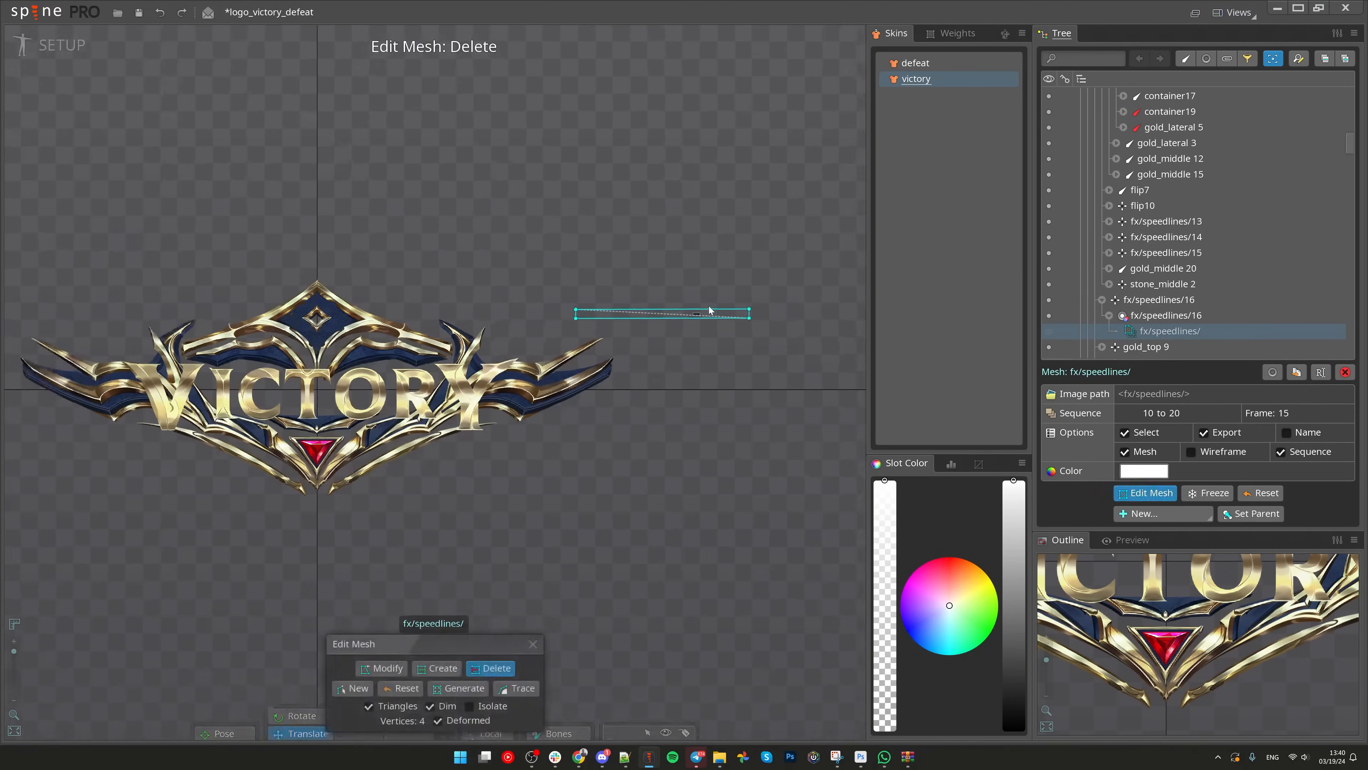
scroll(709, 311, up, 2)
click(408, 691)
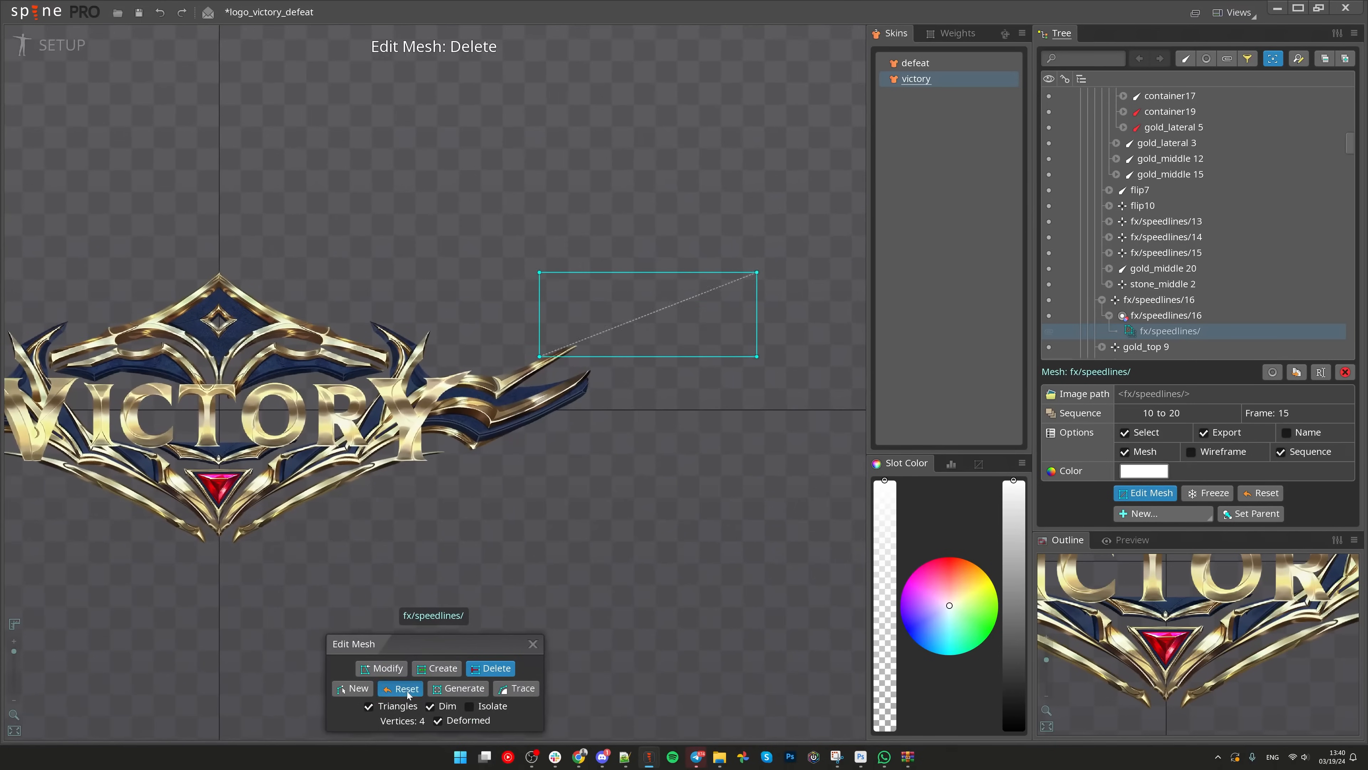
click(533, 645)
click(1281, 413)
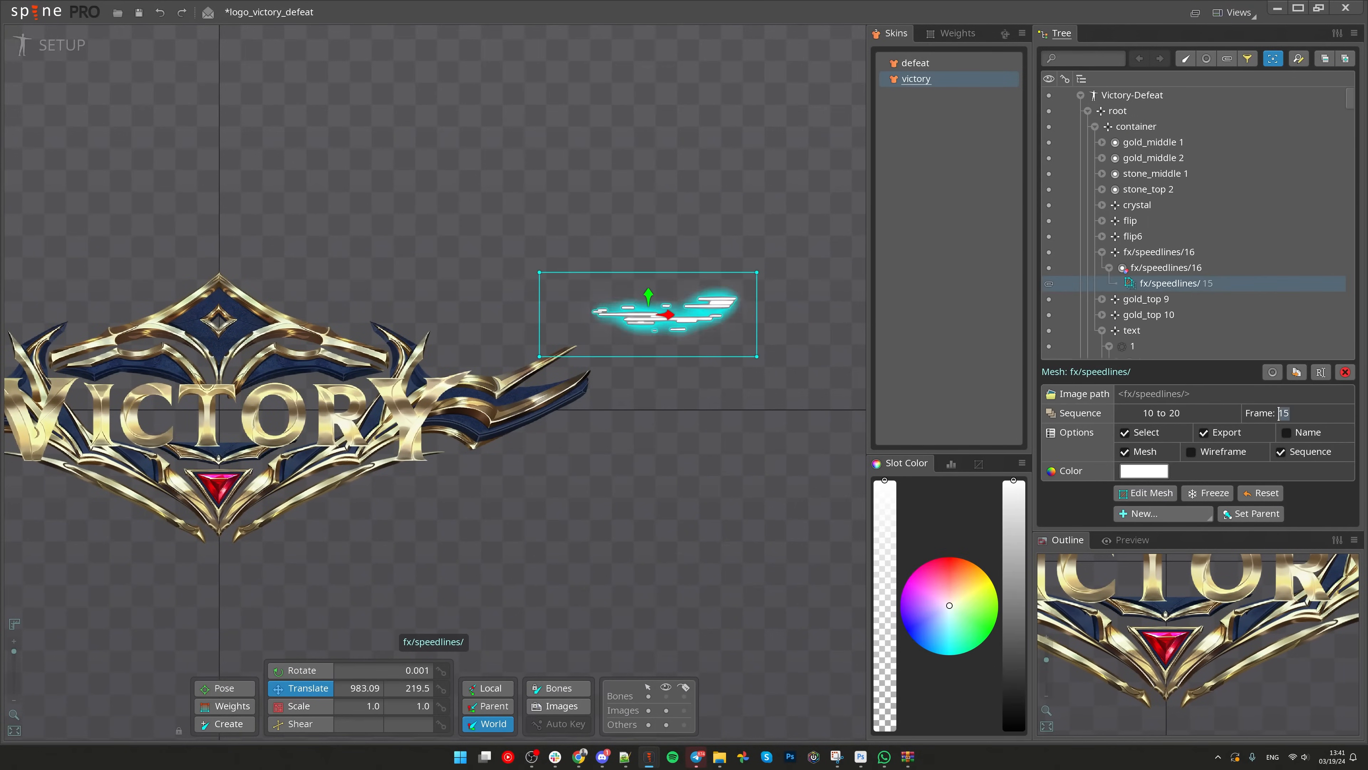
text(10)
key(Return)
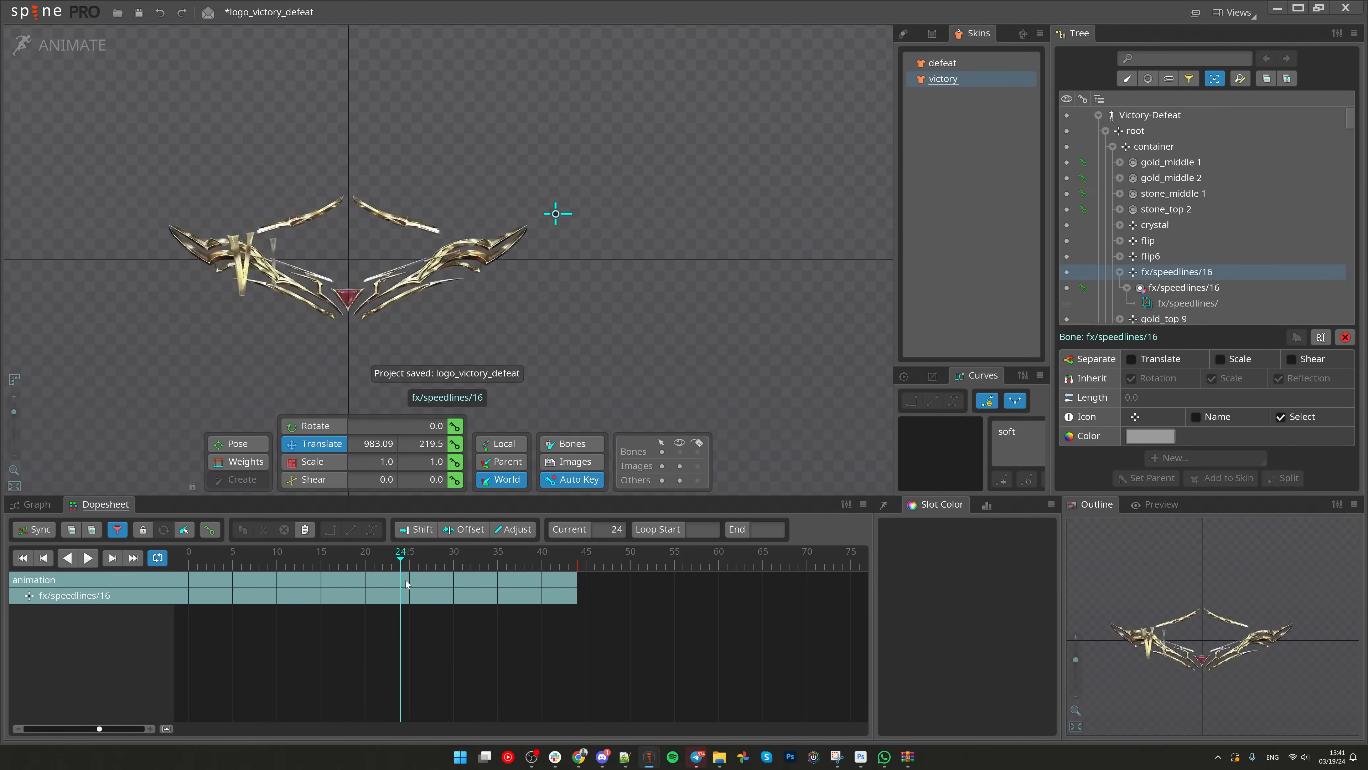
Step: In animate mode, key the fx/speedlines/16 attachment at frames 24 and 35 and its Once sequence at frame 24, and save the project
mouse_move(407, 581)
mouse_down()
mouse_move(468, 591)
mouse_move(402, 588)
mouse_up()
click(1185, 303)
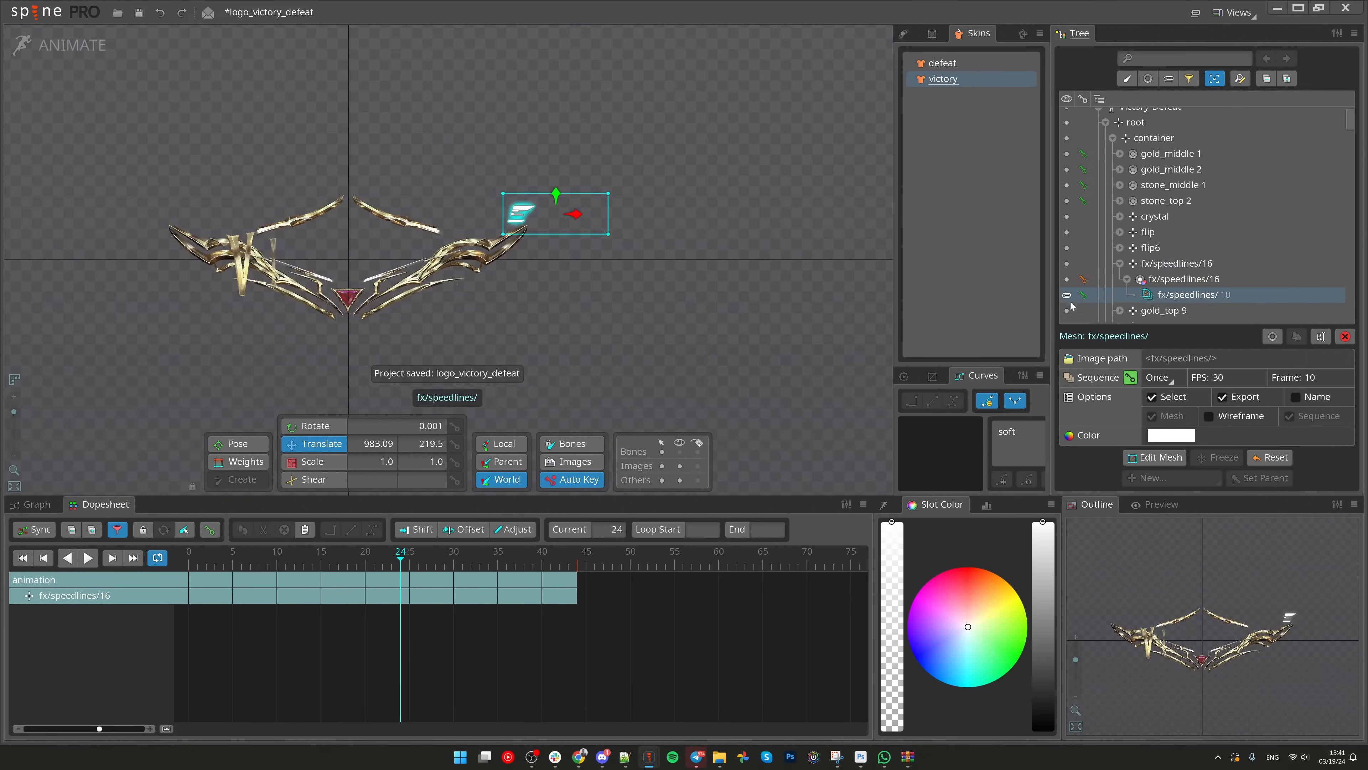
click(1156, 378)
click(1130, 379)
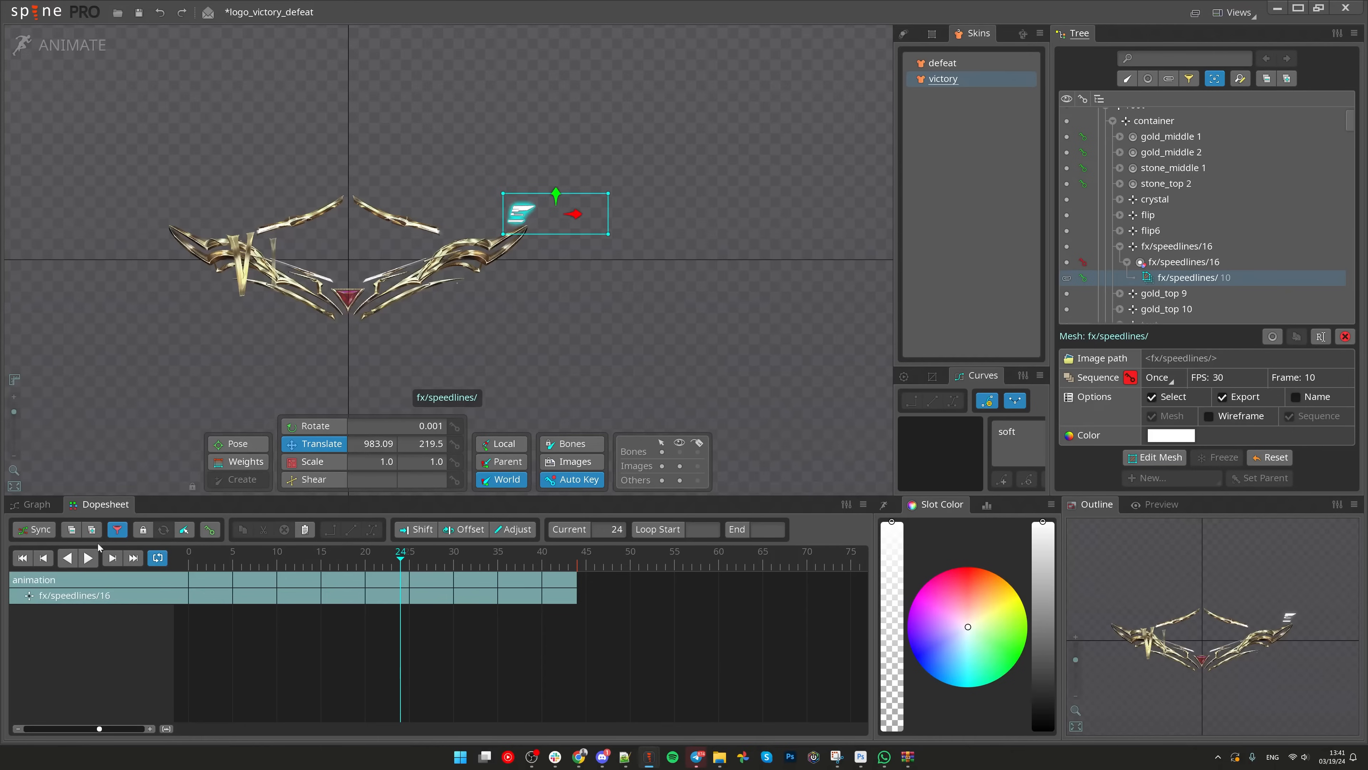
click(119, 531)
key(ctrl+s)
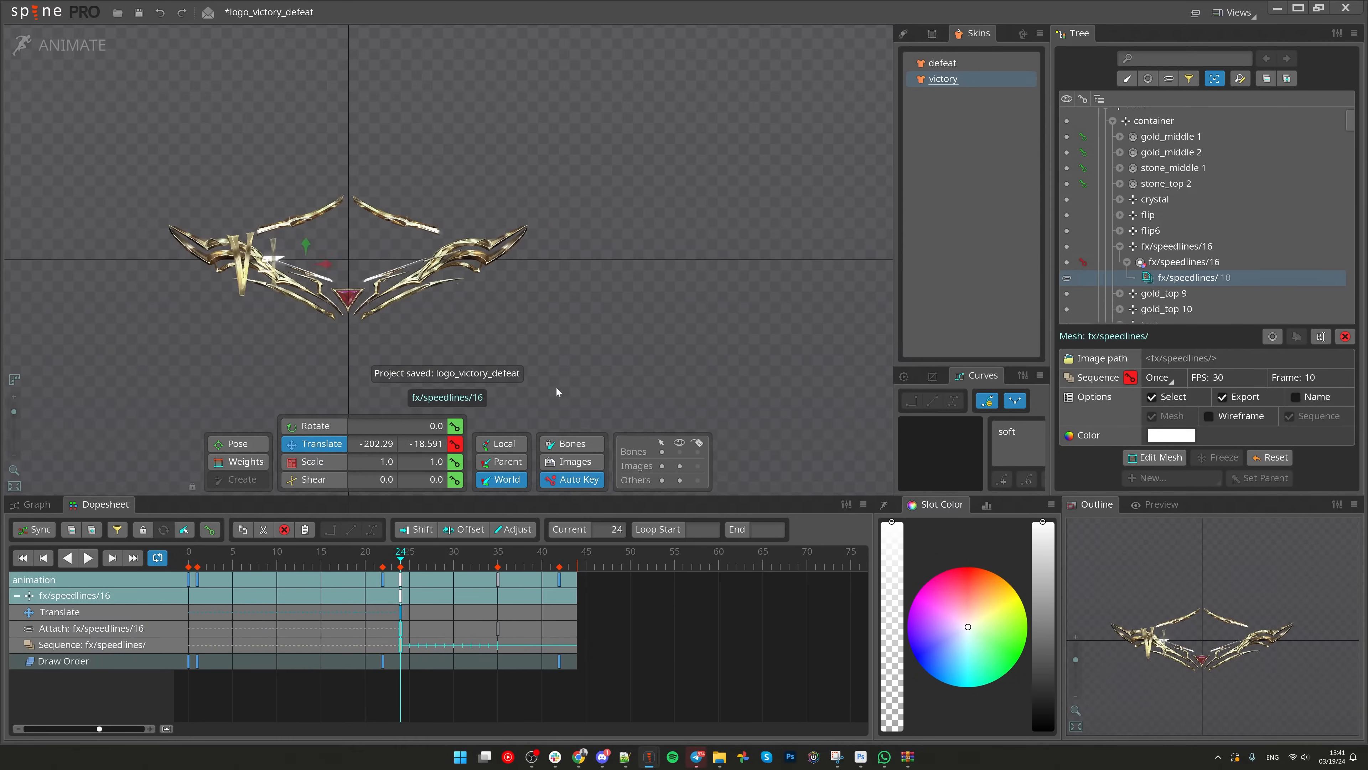
Step: Scale the fx/speedlines/16 bone to about 2.47 at frame 24, key its movement across the letters up to frame 33, and preview it
key(x)
drag(579, 352, 693, 343)
key(v)
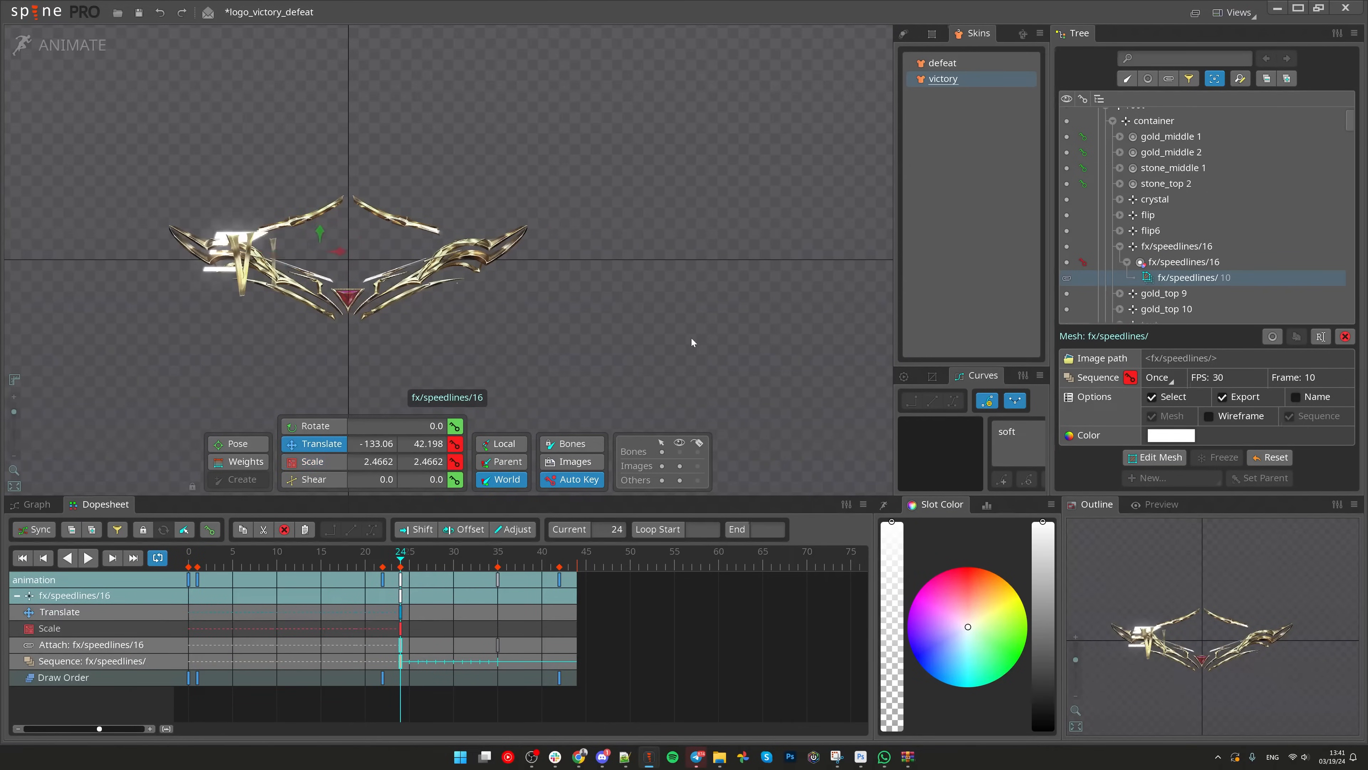
drag(401, 557, 470, 565)
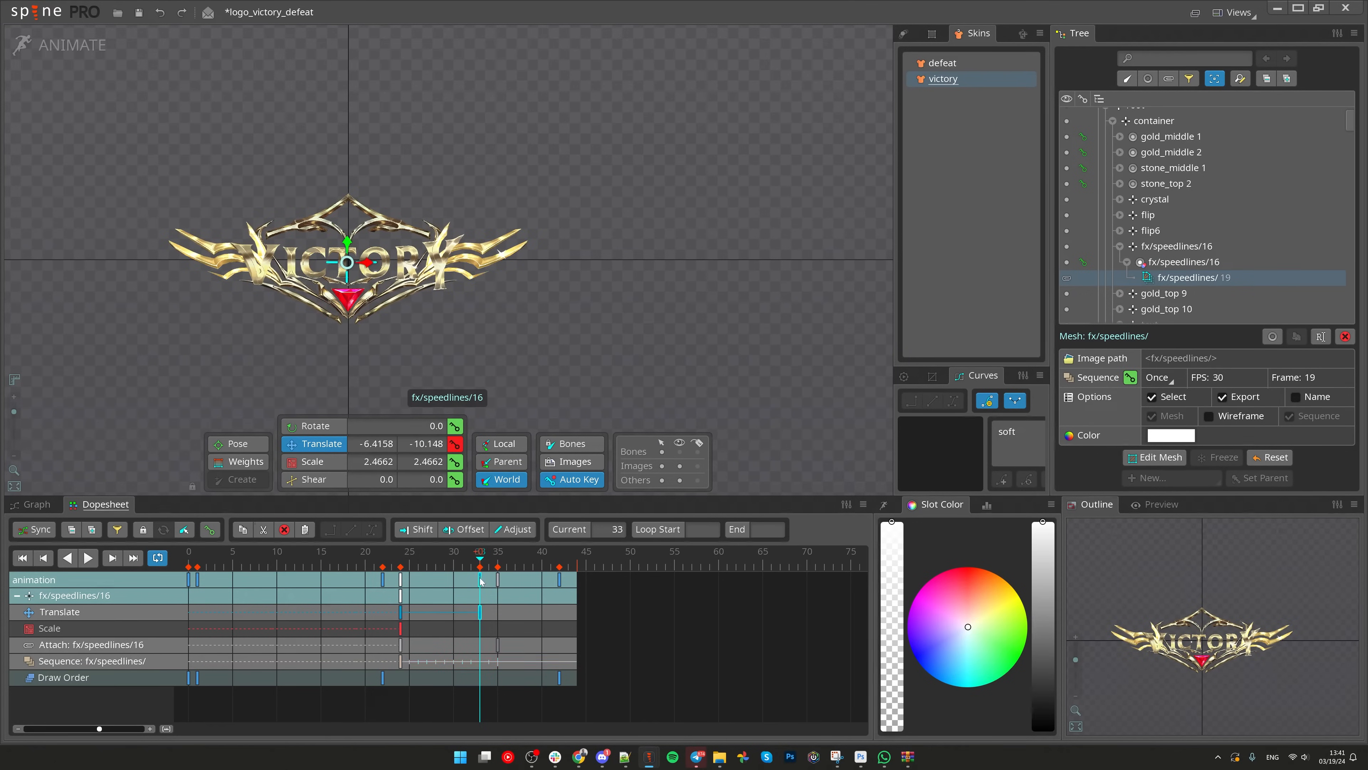
key(space)
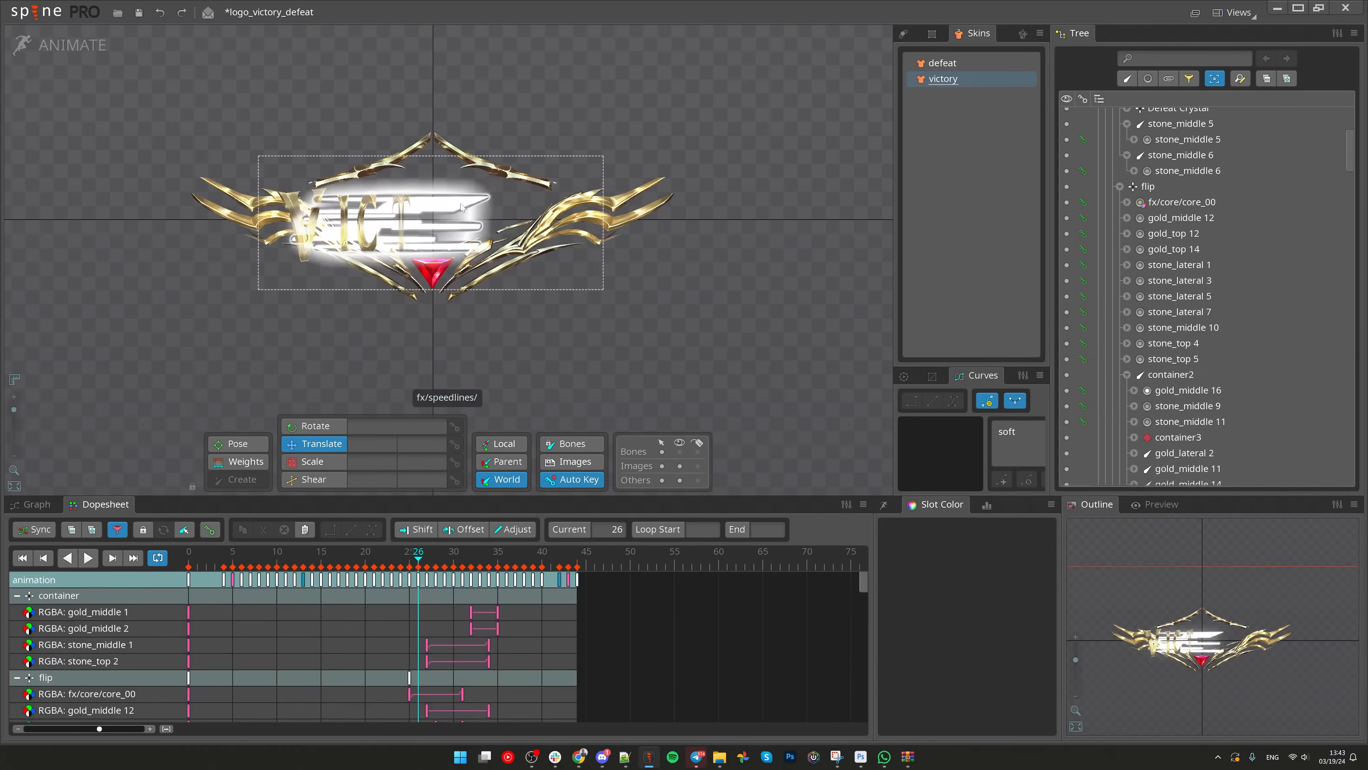
Step: Check the speedlines sweep over the letters, and in setup mode add the fx/smoke_00169 image above the logo, clear of it
click(461, 207)
mouse_move(393, 566)
mouse_down()
mouse_move(382, 566)
mouse_move(455, 571)
mouse_move(395, 571)
mouse_move(417, 571)
mouse_up()
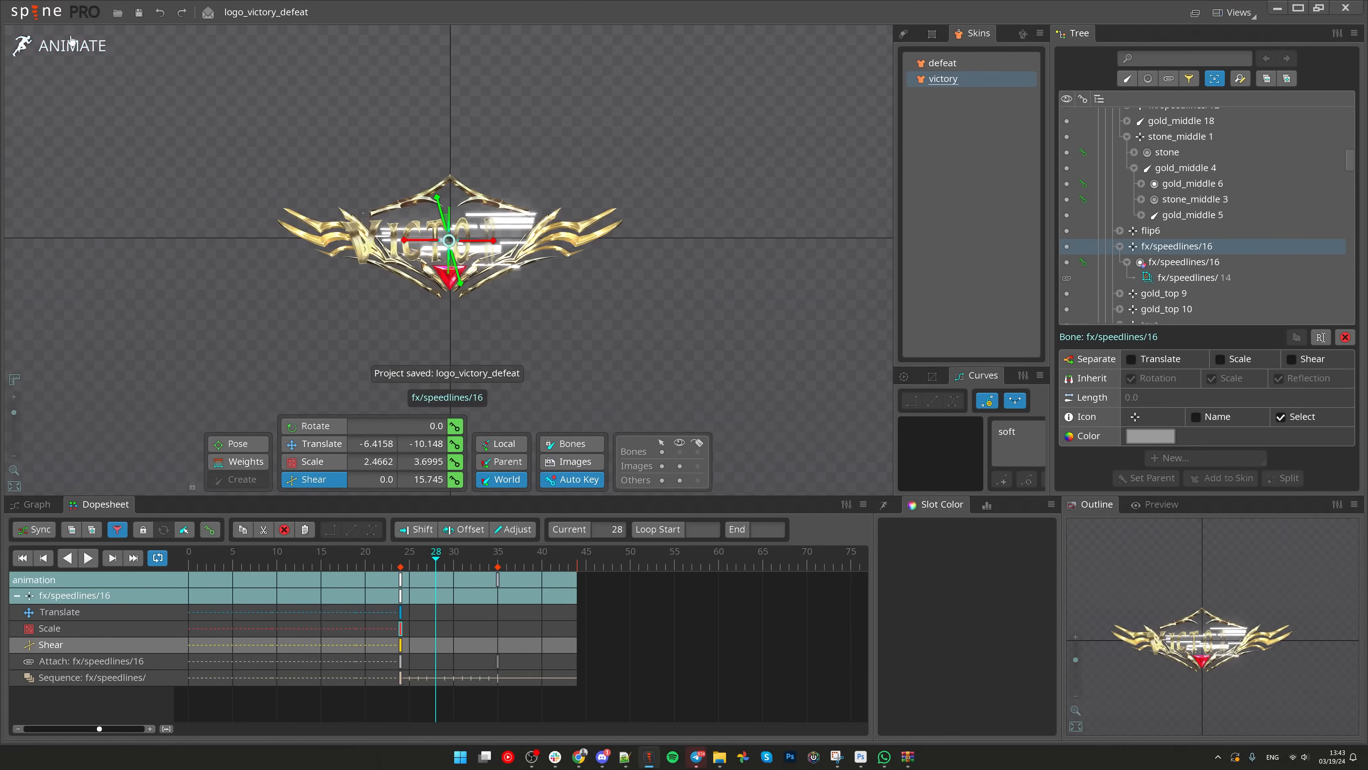
click(70, 47)
scroll(1305, 331, down, 10)
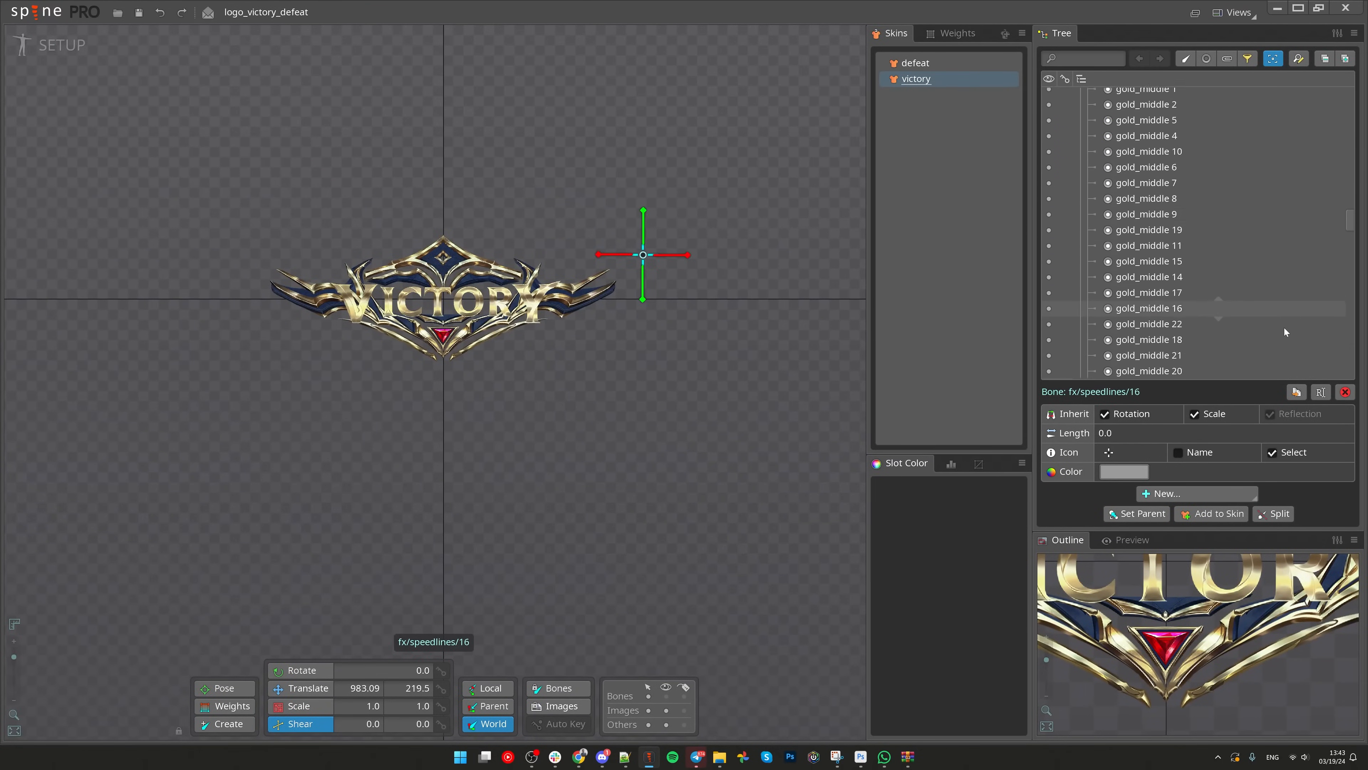
scroll(1295, 317, down, 10)
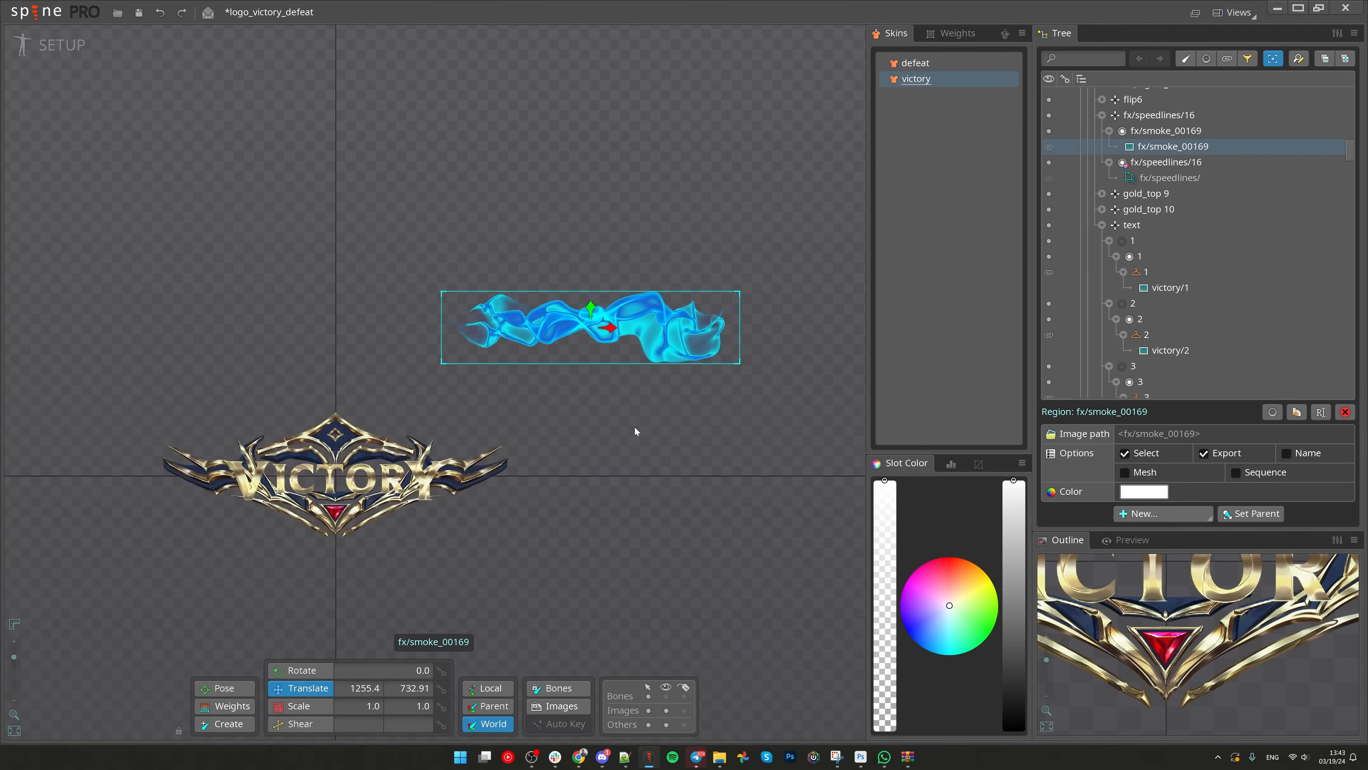
Step: Convert the fx/smoke_00169 region to a mesh and open it for mesh editing
key(ctrl+s)
drag(589, 415, 539, 414)
scroll(533, 412, up, 1)
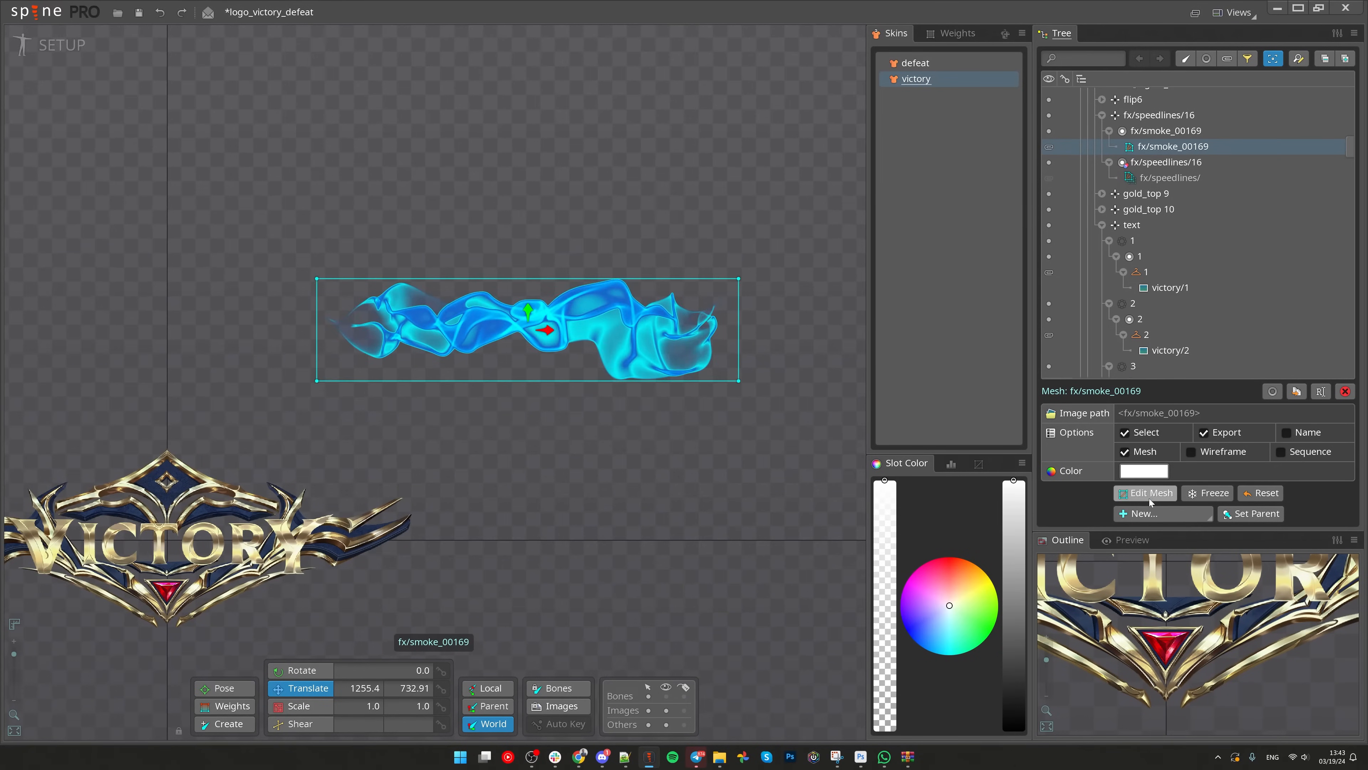
click(1150, 500)
scroll(485, 356, up, 3)
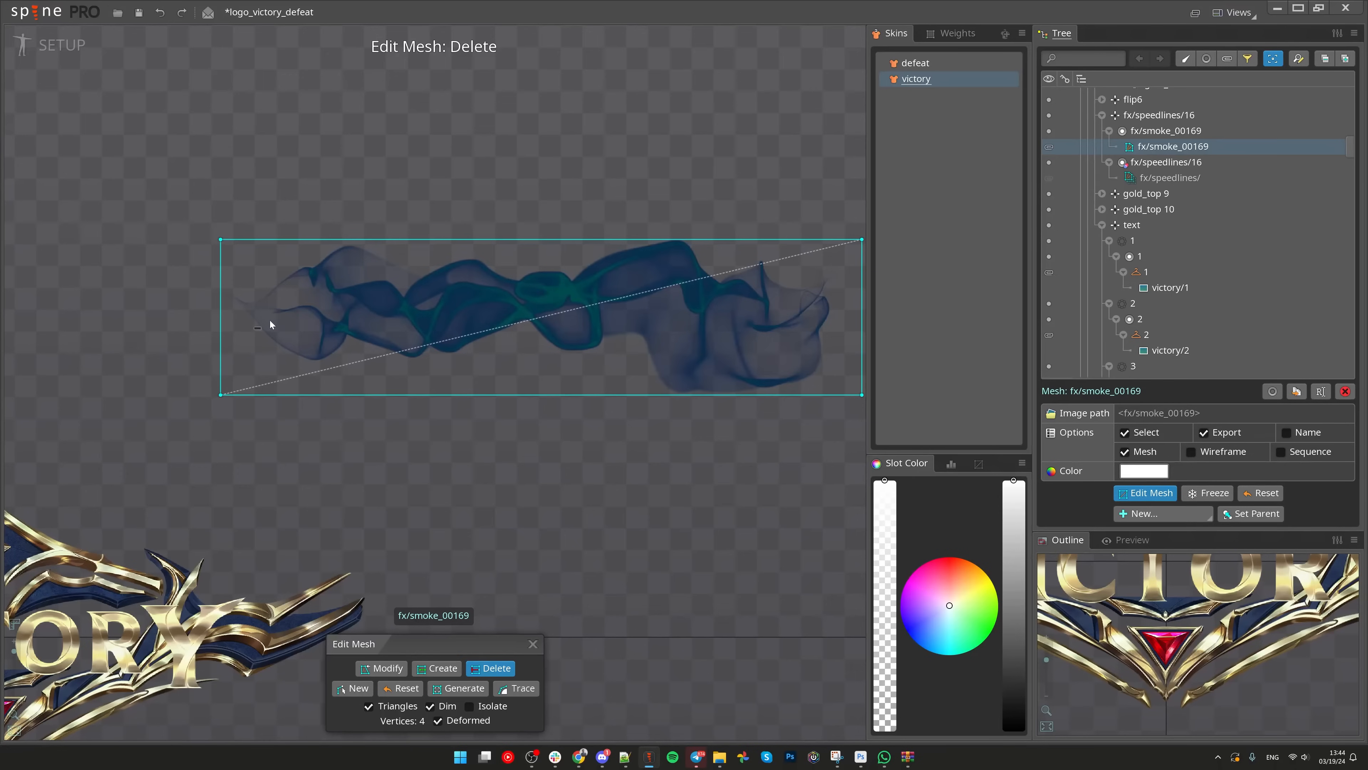
key(v)
key(c)
drag(278, 322, 627, 322)
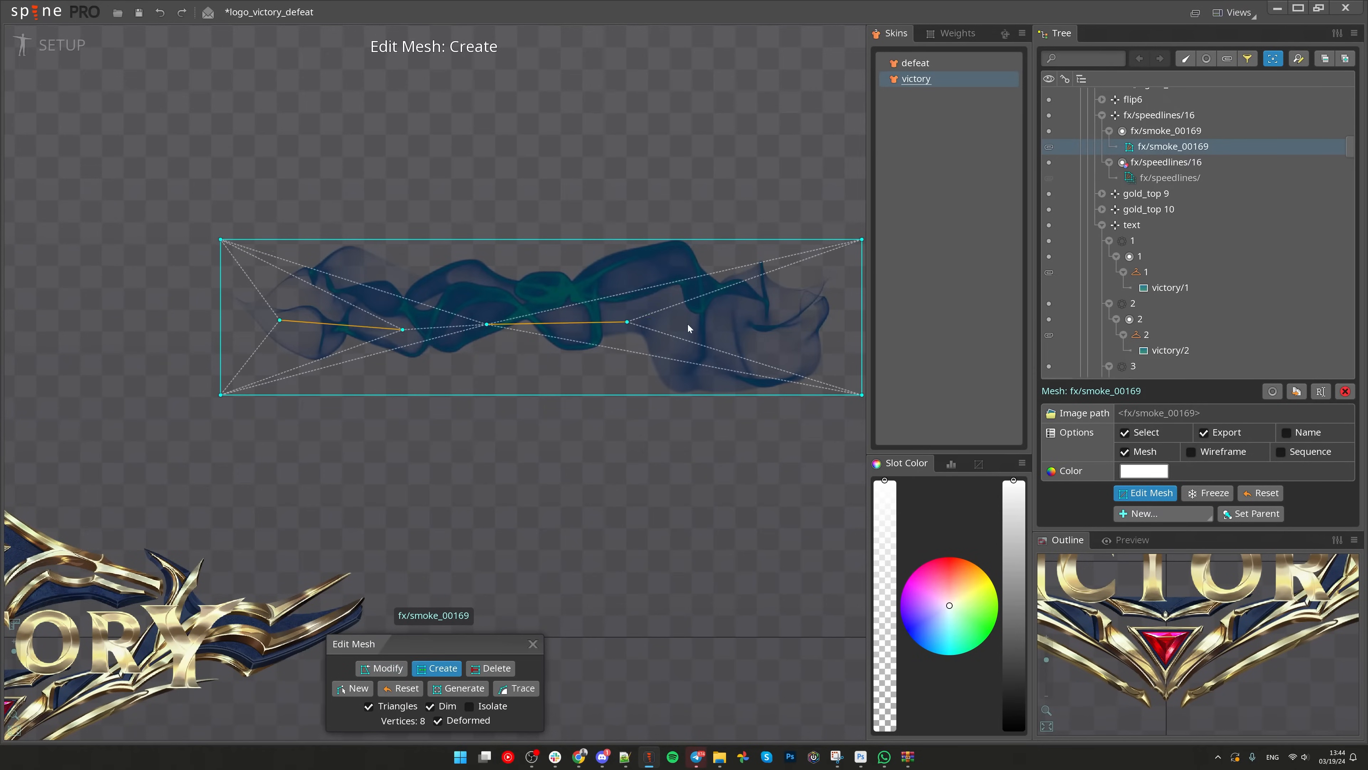
key(ctrl+z)
Step: Divide the smoke mesh into a single row of ten equal columns with 22 vertices, without a middle row, and finish mesh editing
click(459, 688)
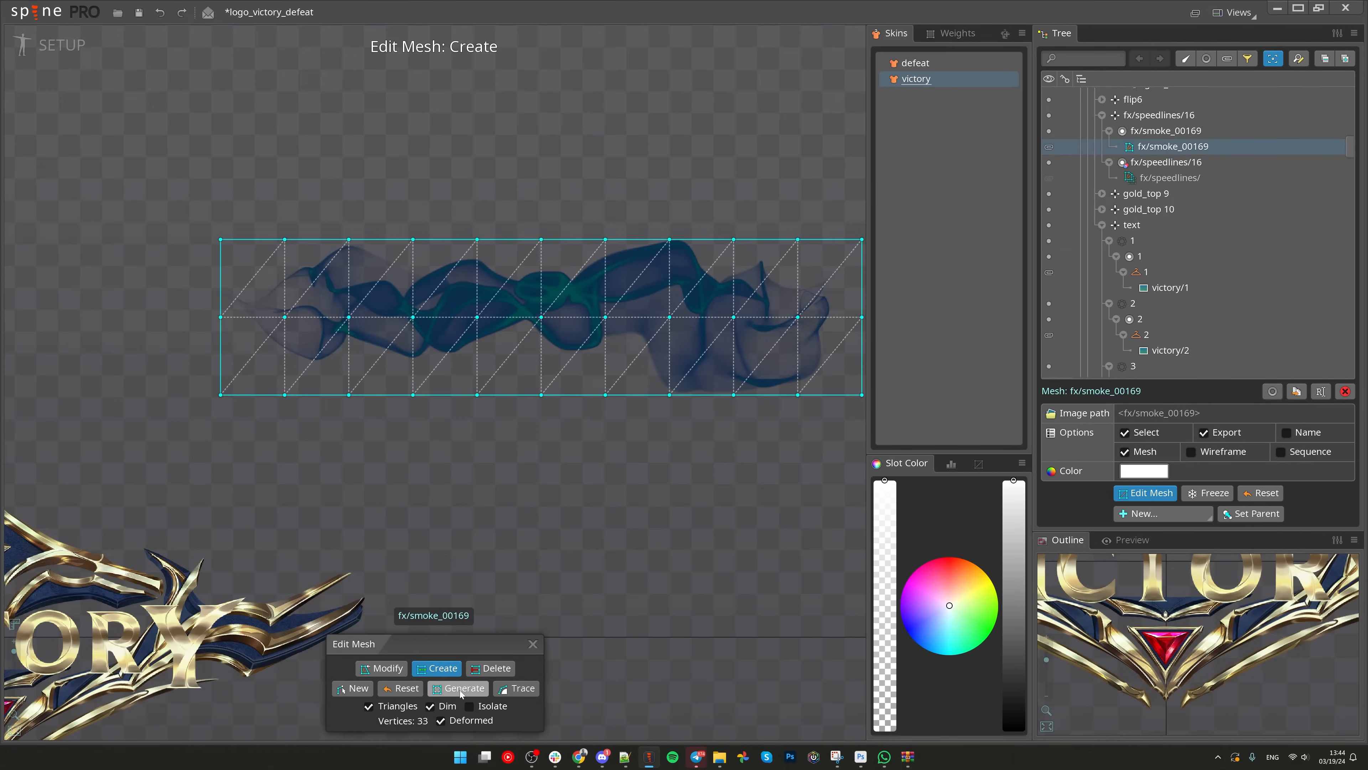
scroll(483, 323, down, 2)
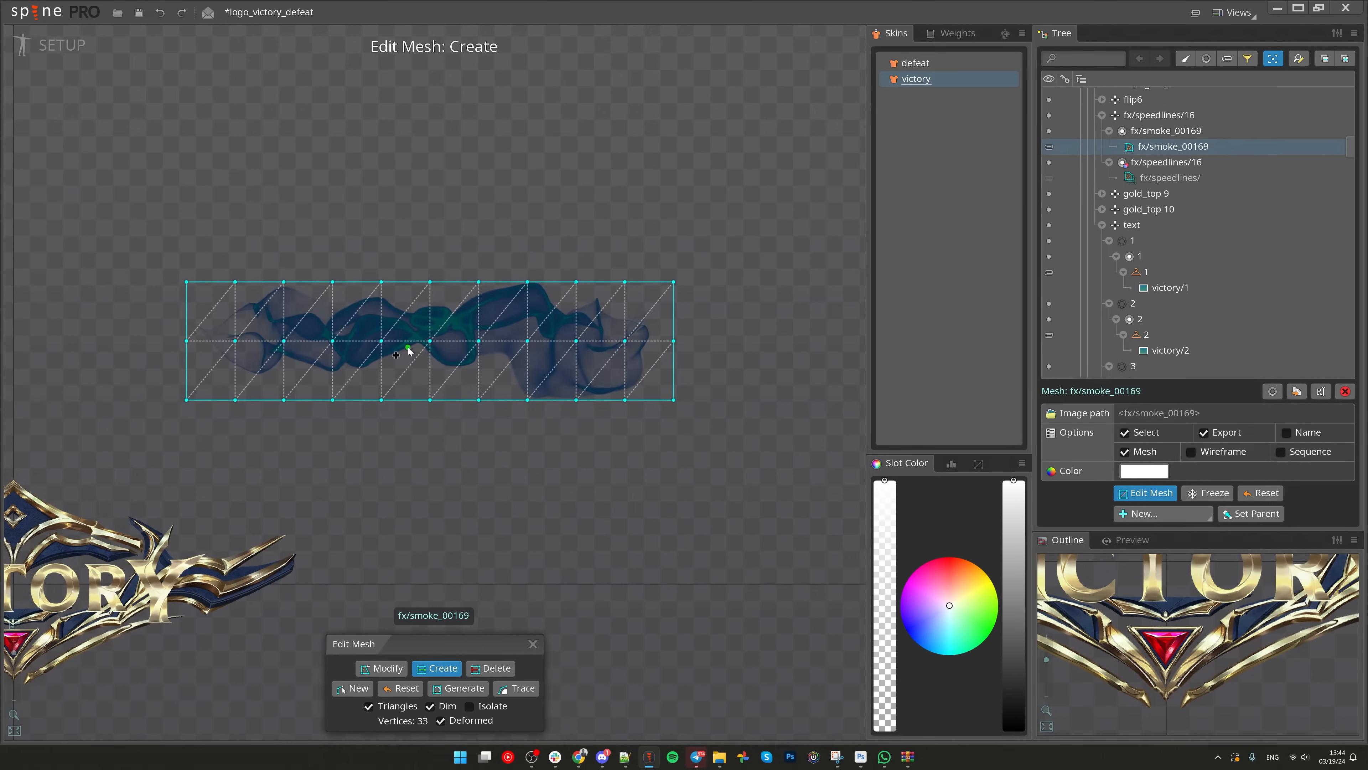
key(ctrl+z)
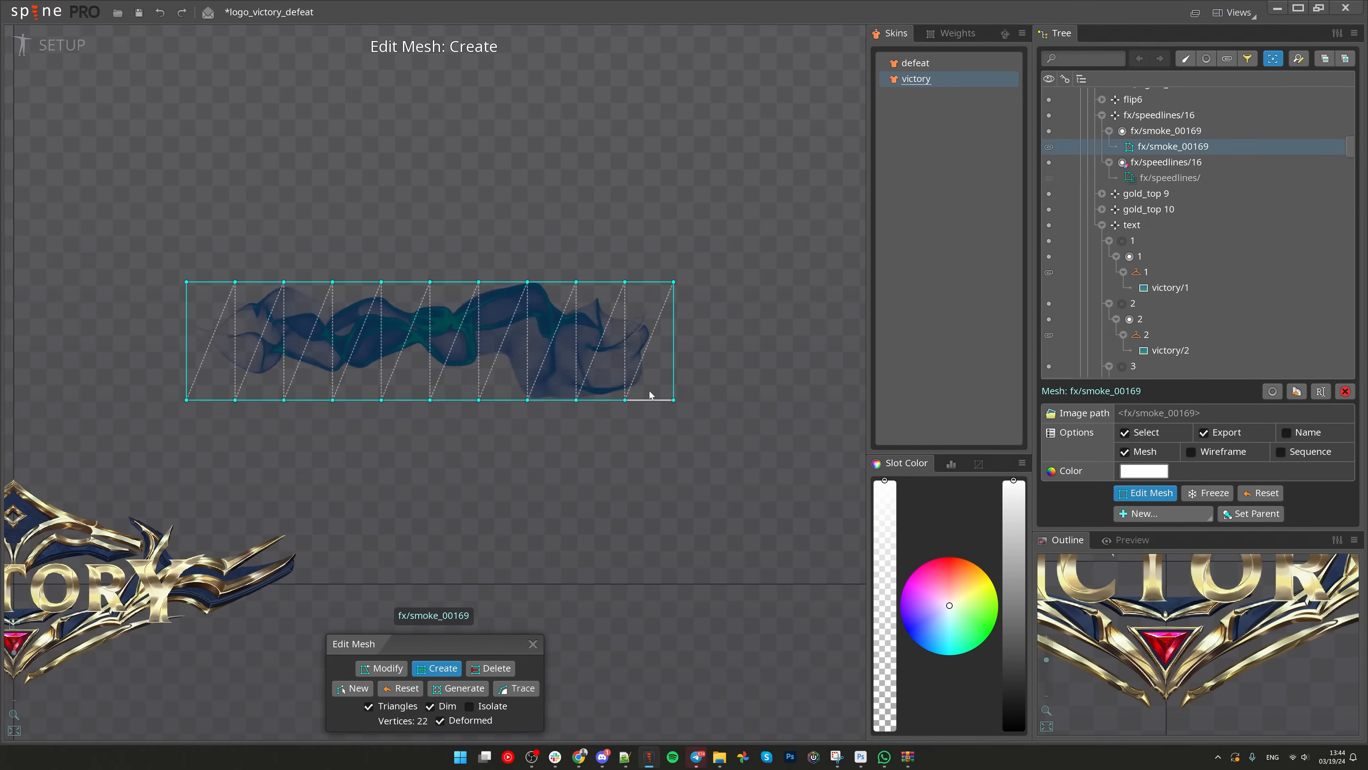
scroll(554, 538, up, 1)
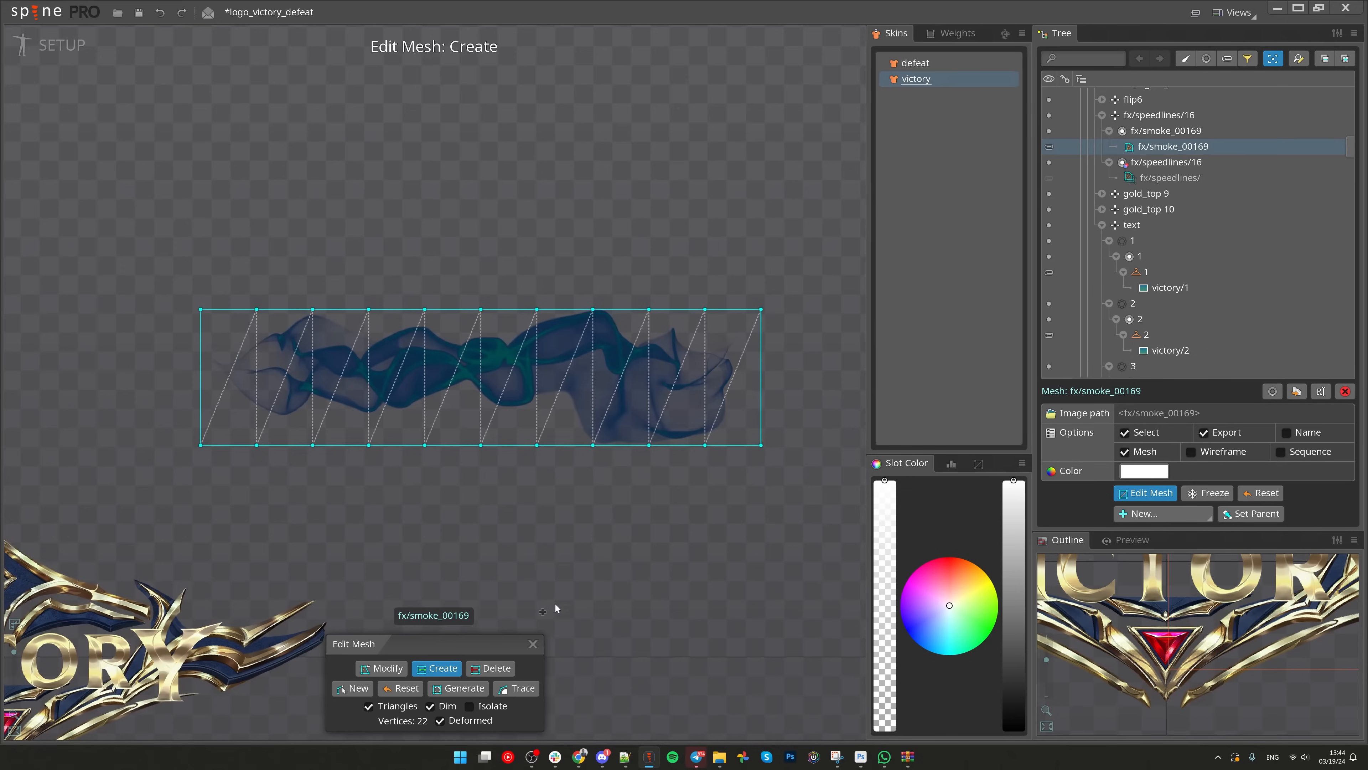
click(532, 644)
scroll(528, 474, down, 3)
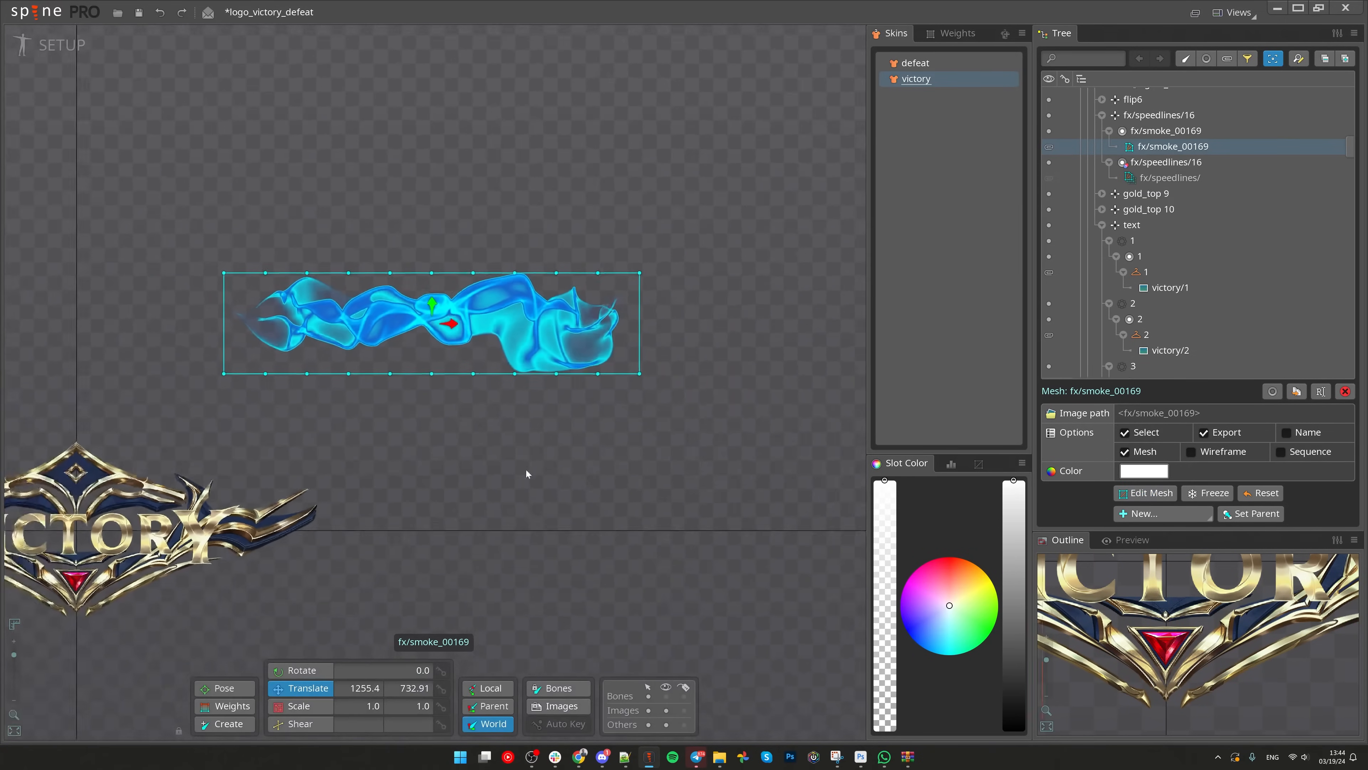
Step: Create a bone under container at the smoke mesh's lower middle, about 943.83, 659.03, with the smoke slot attached to it
scroll(1164, 159, up, 8)
click(1142, 115)
click(1152, 128)
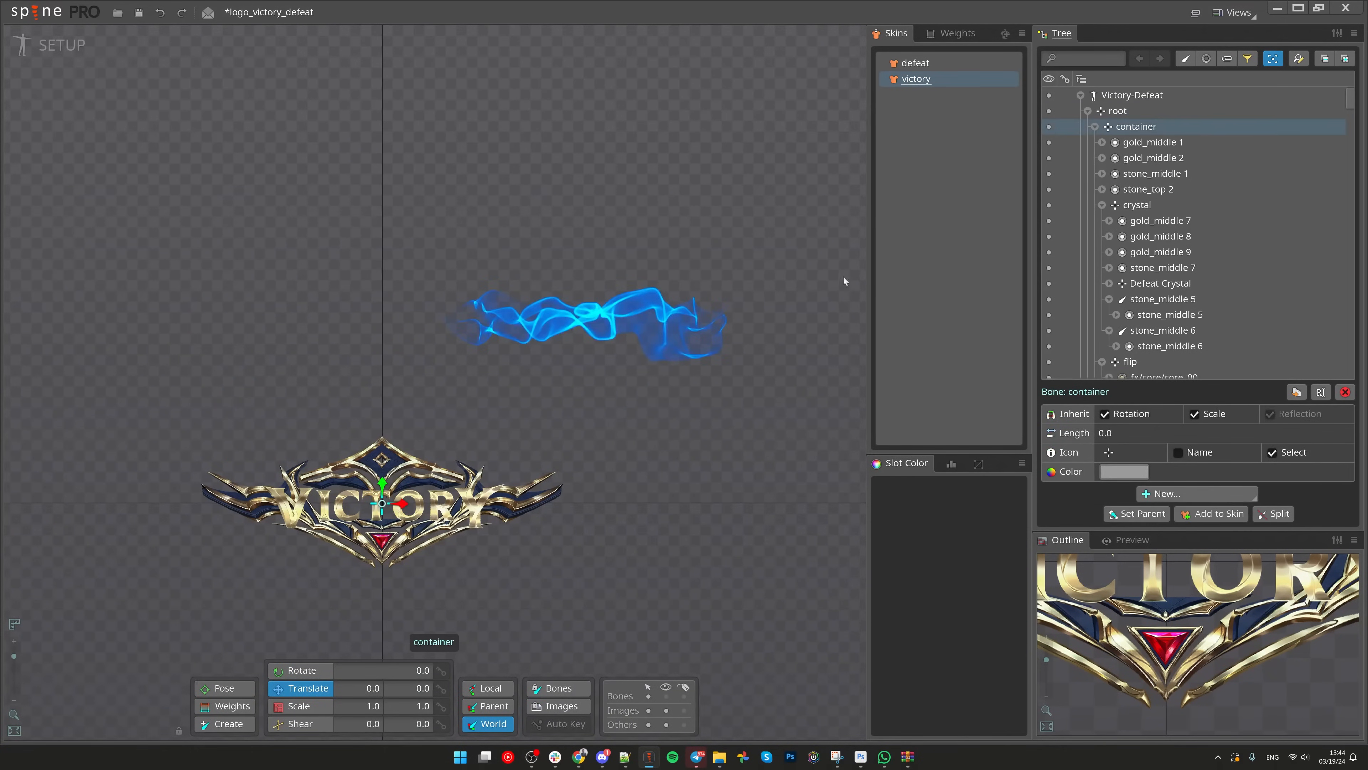
key(n)
scroll(705, 315, up, 2)
drag(472, 427, 539, 438)
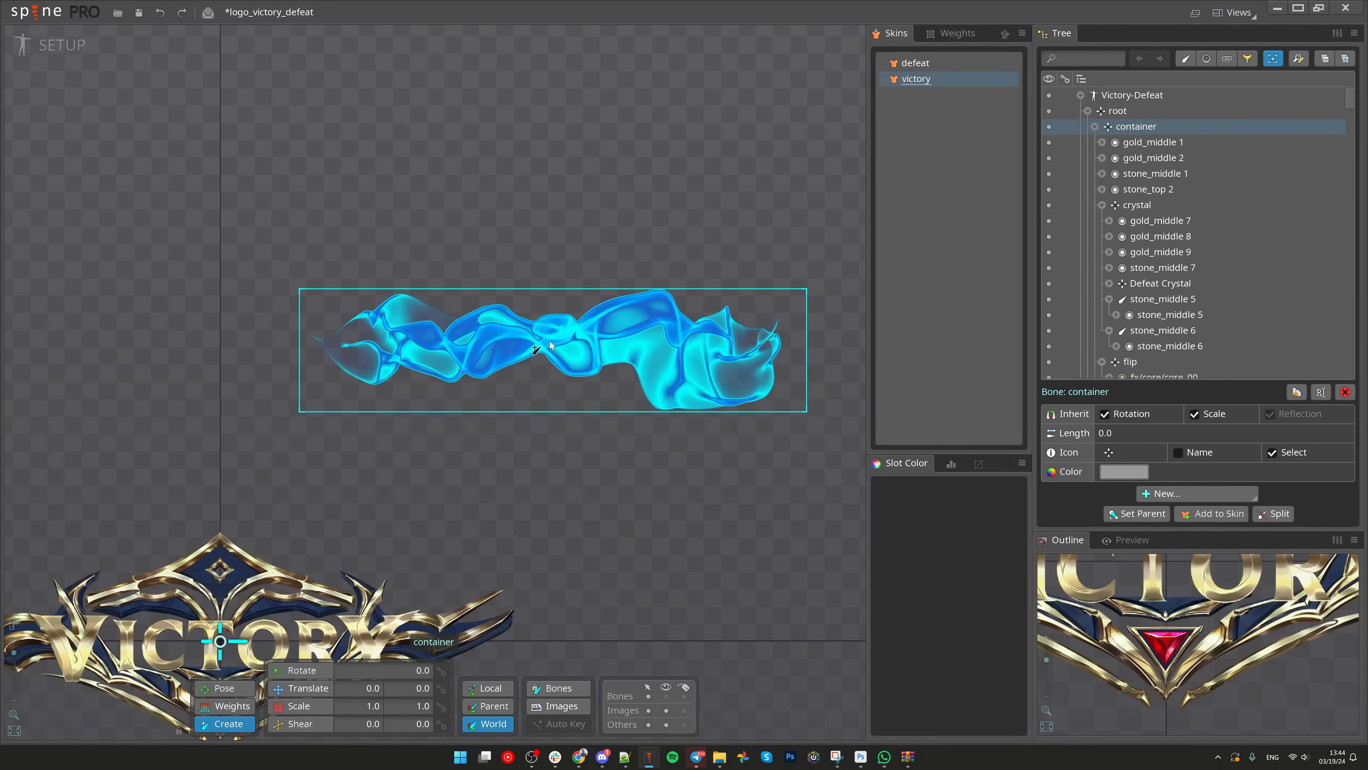
click(546, 414)
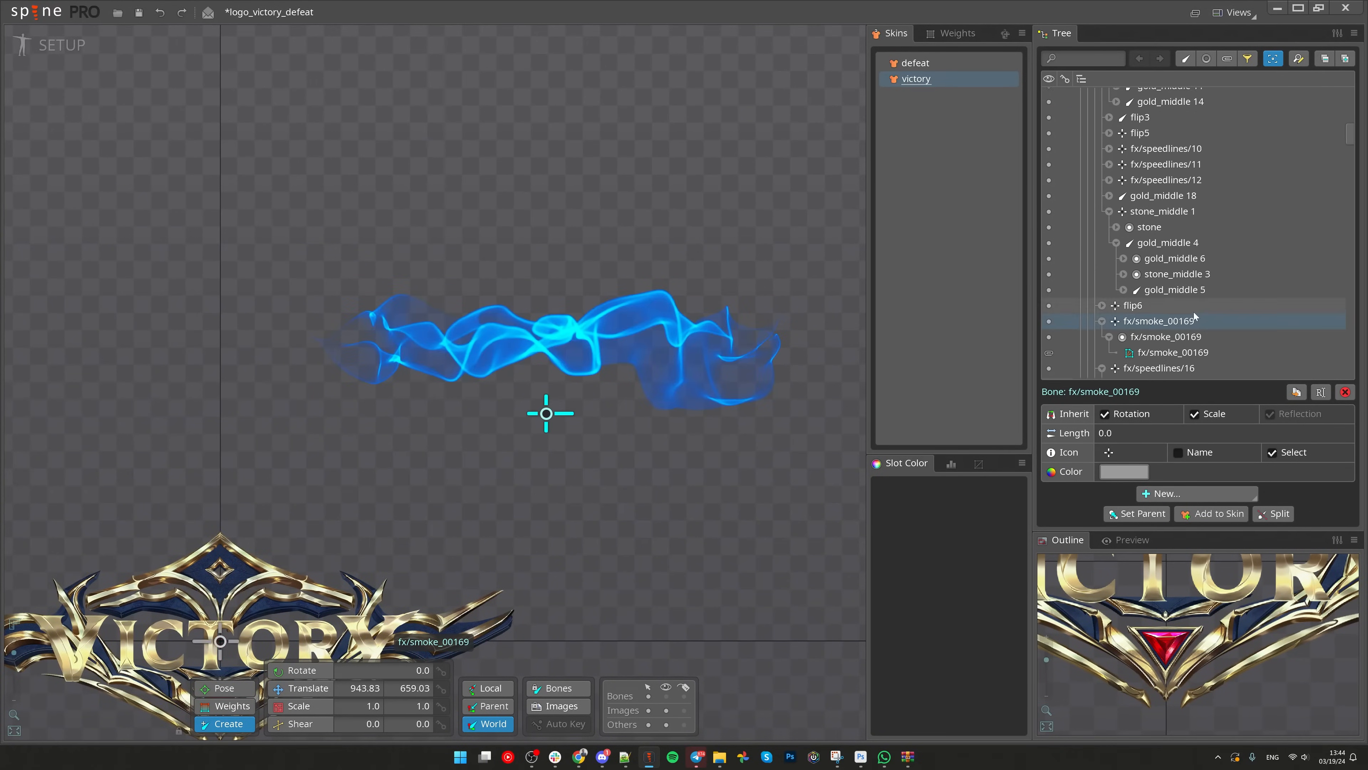
Step: Turn on the Wireframe option for the fx/smoke_00169 mesh
key(v)
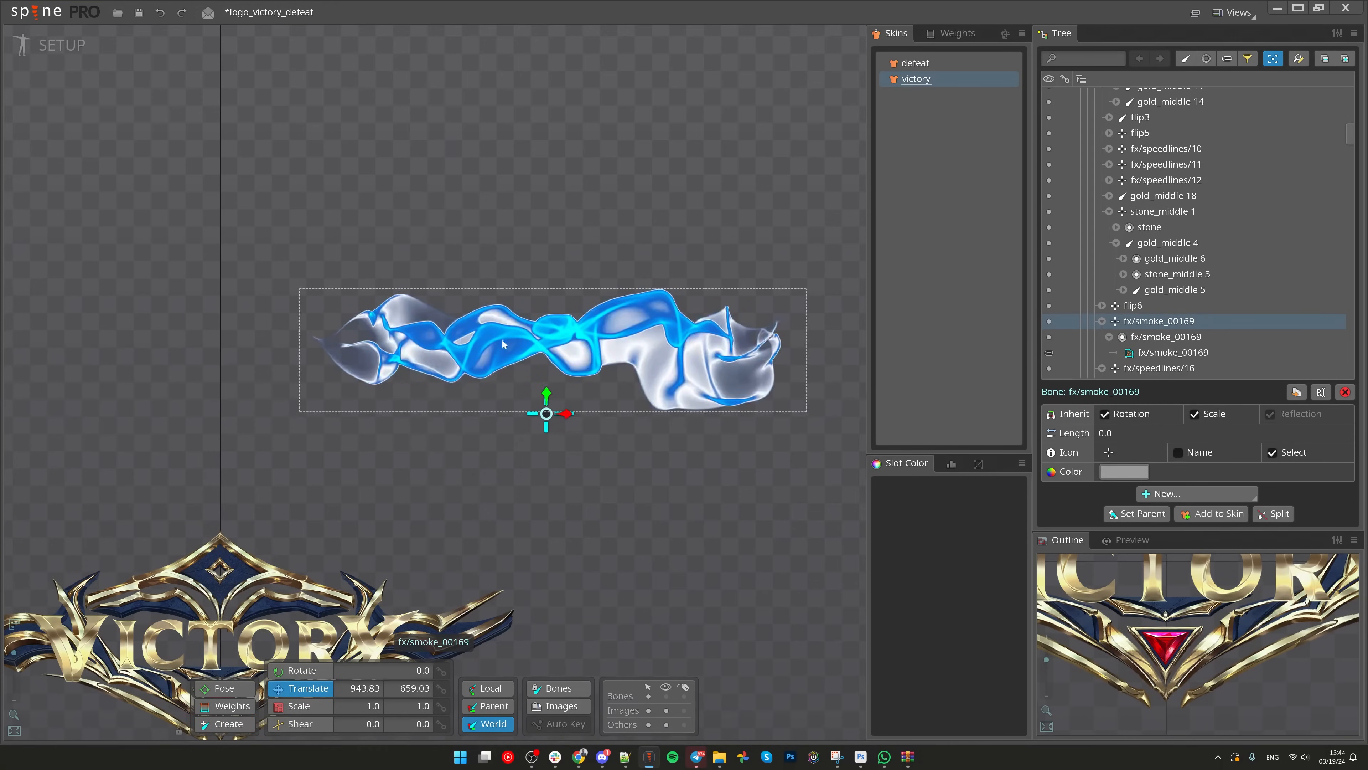
key(c)
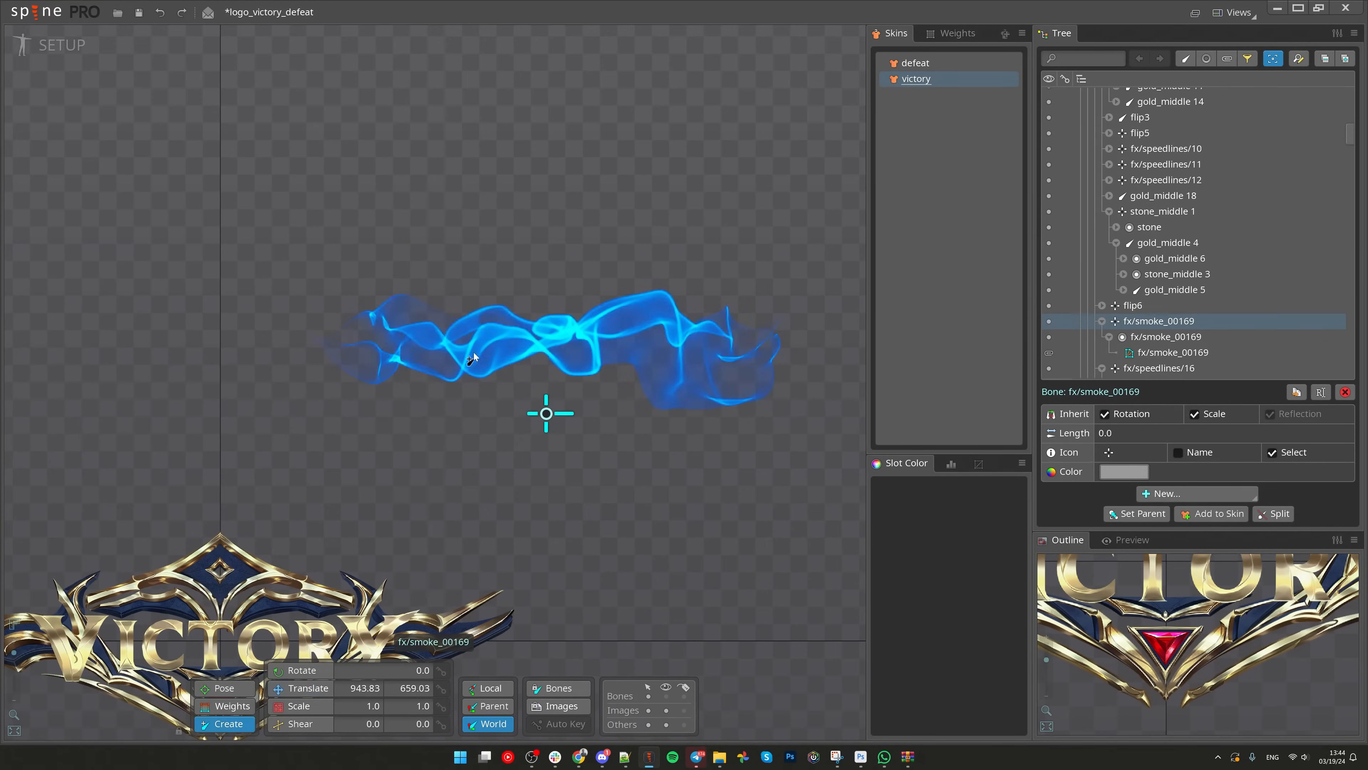
key(v)
click(501, 350)
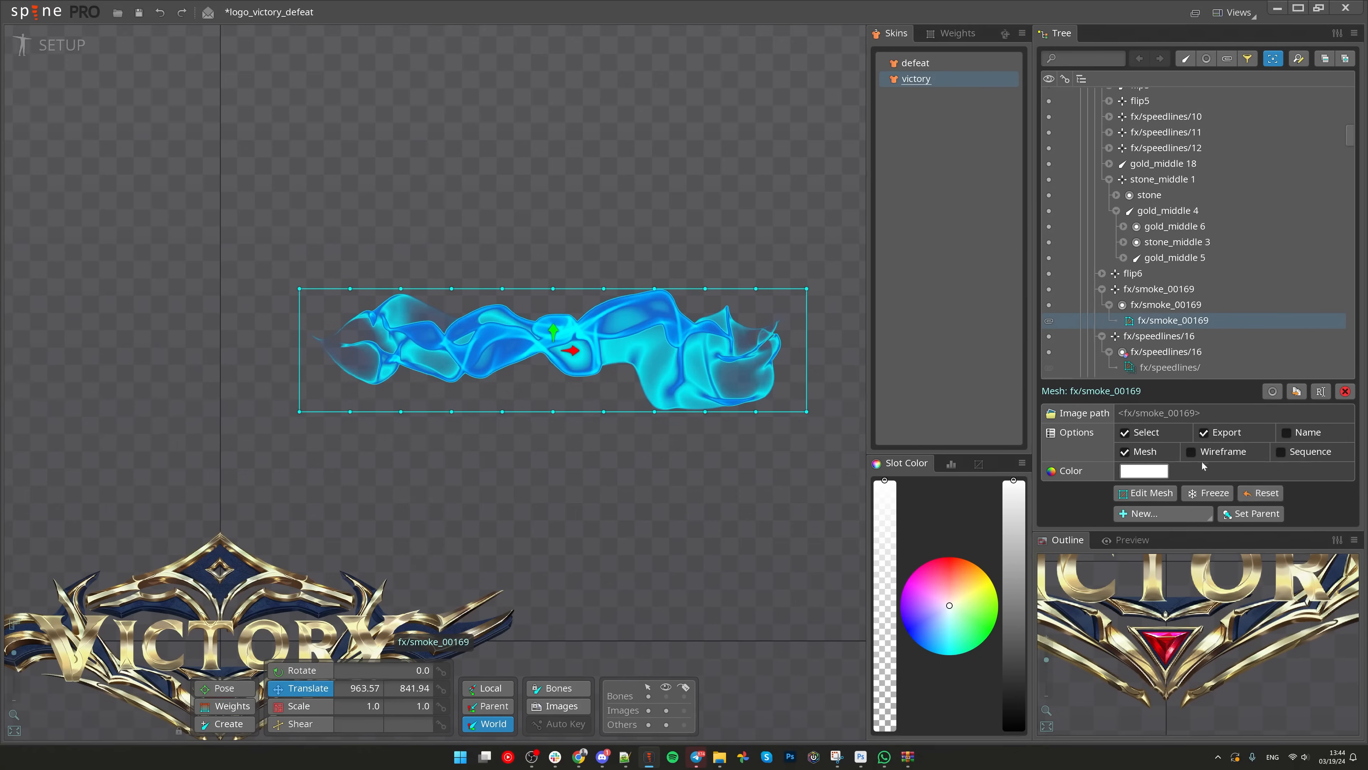
click(548, 427)
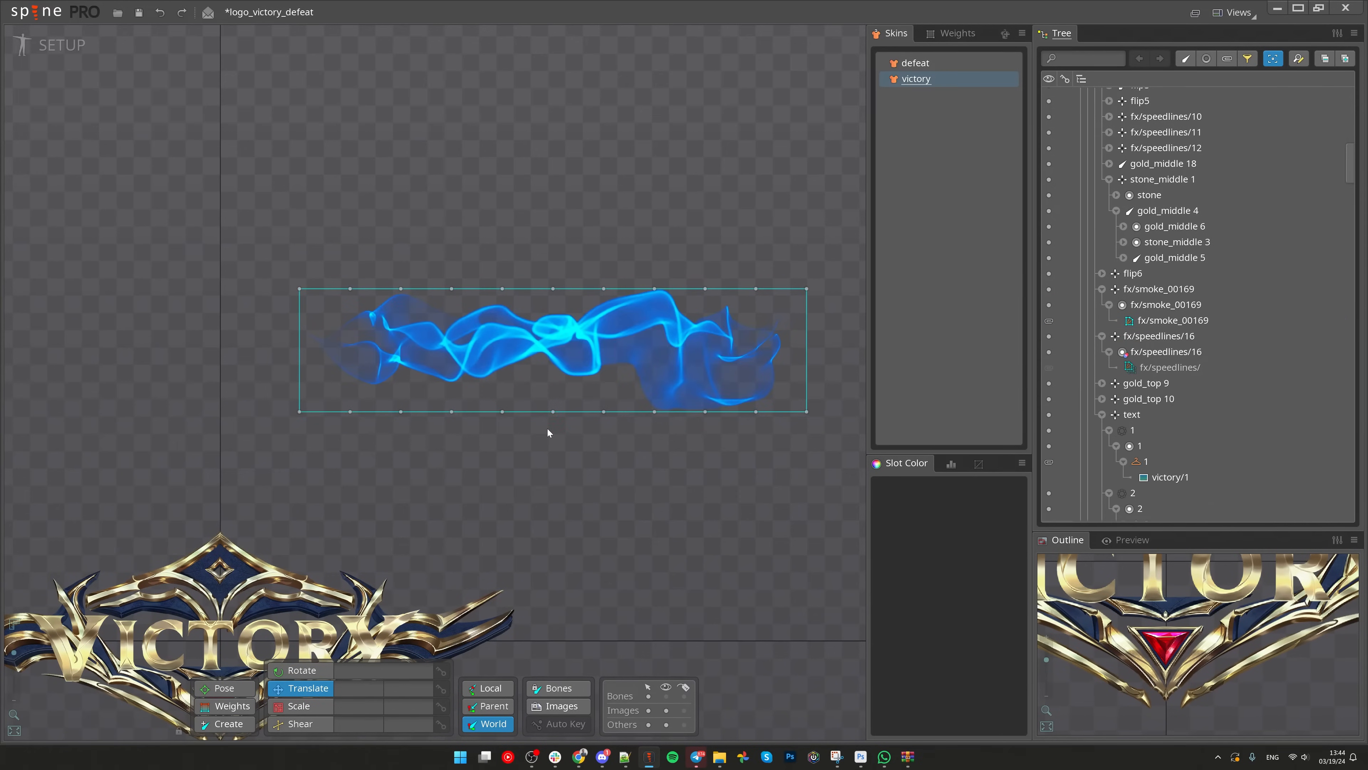
Step: Create eleven child bones of the fx/smoke_00169 bone, evenly spaced along the smoke mesh's middle from end to end
click(545, 421)
scroll(517, 399, up, 2)
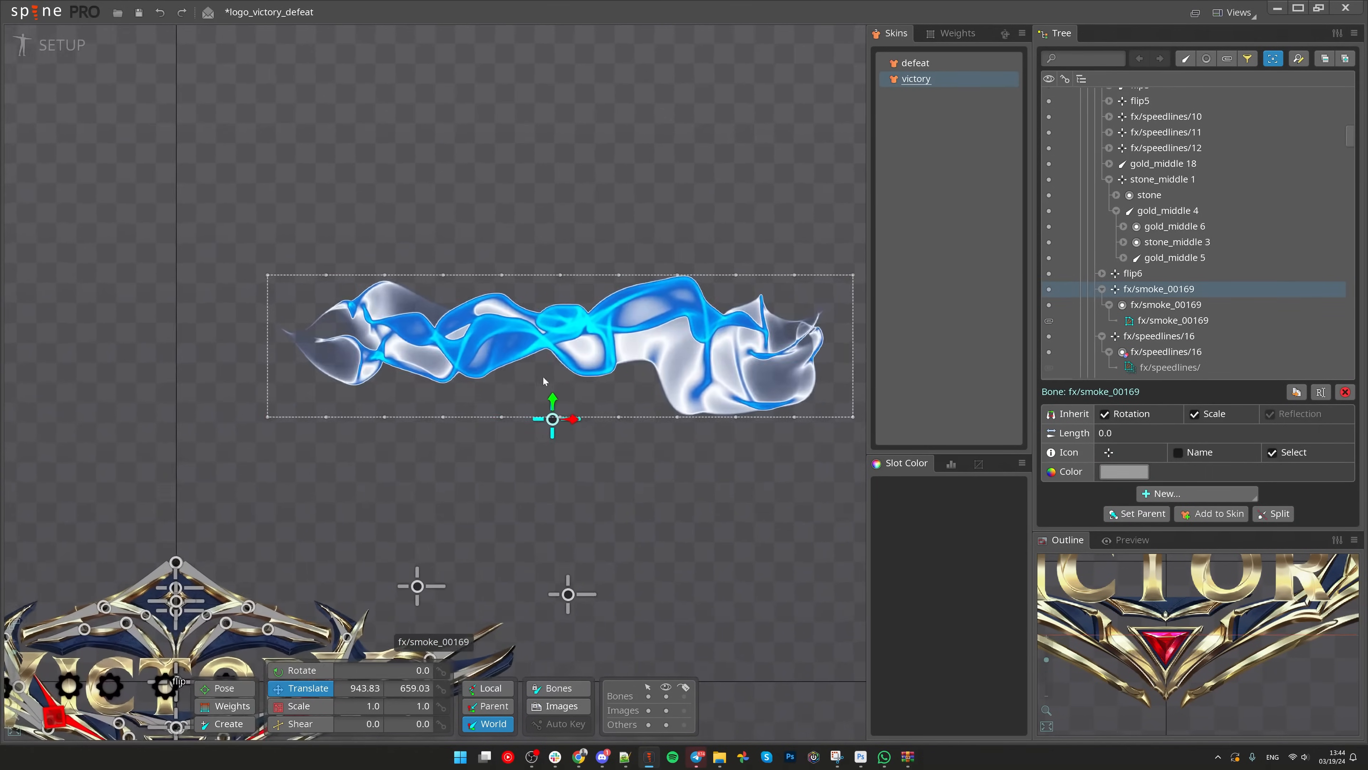
key(c)
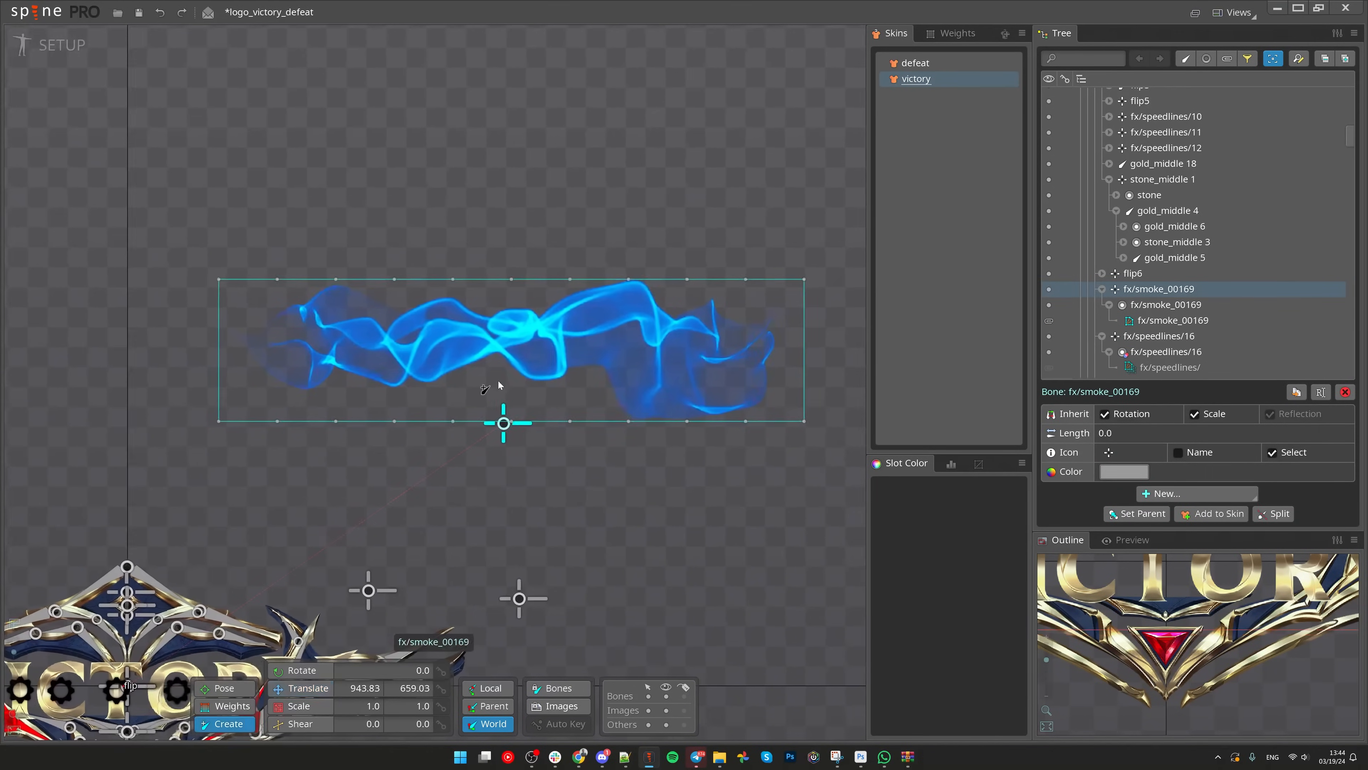
click(219, 349)
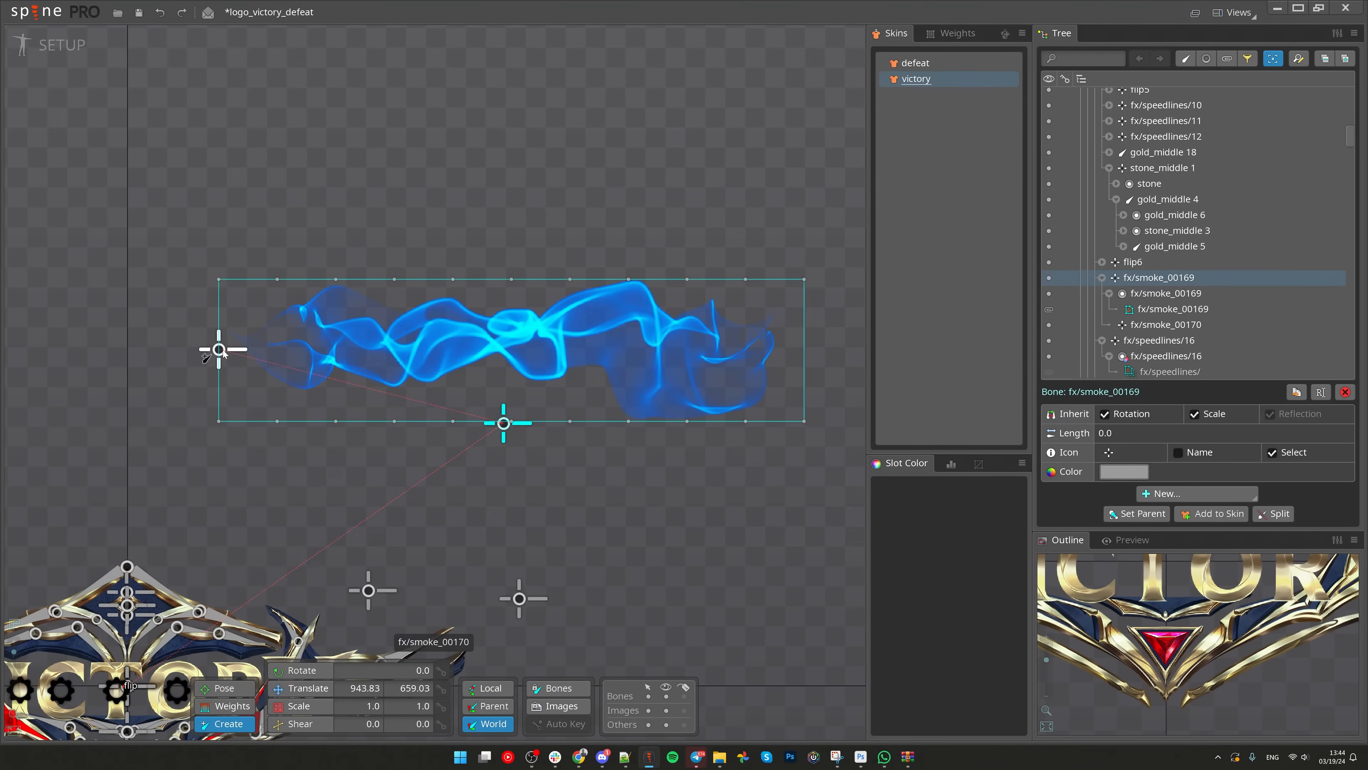
click(277, 350)
click(336, 346)
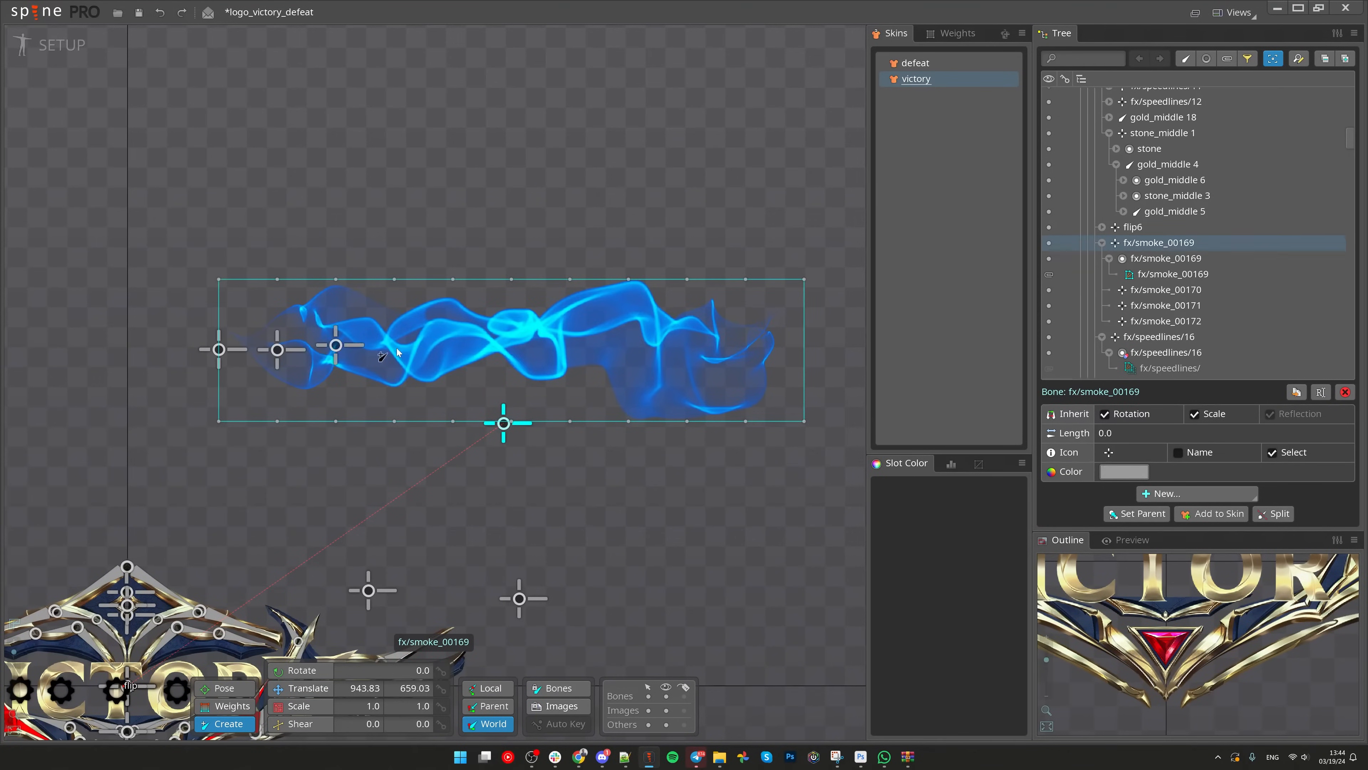
click(394, 347)
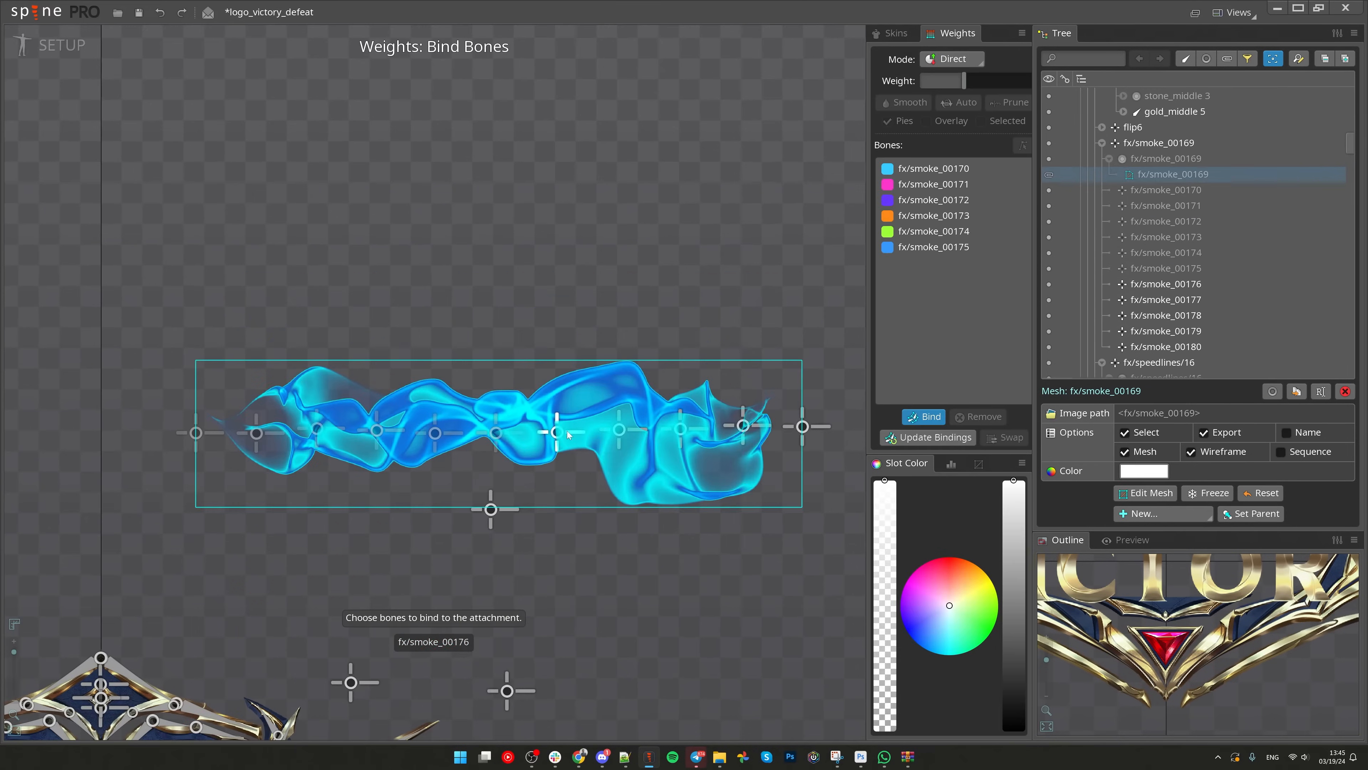
Step: Bind the smoke mesh to all eleven bones in the row, including the one at its far right end
click(557, 431)
click(620, 430)
click(680, 429)
click(744, 429)
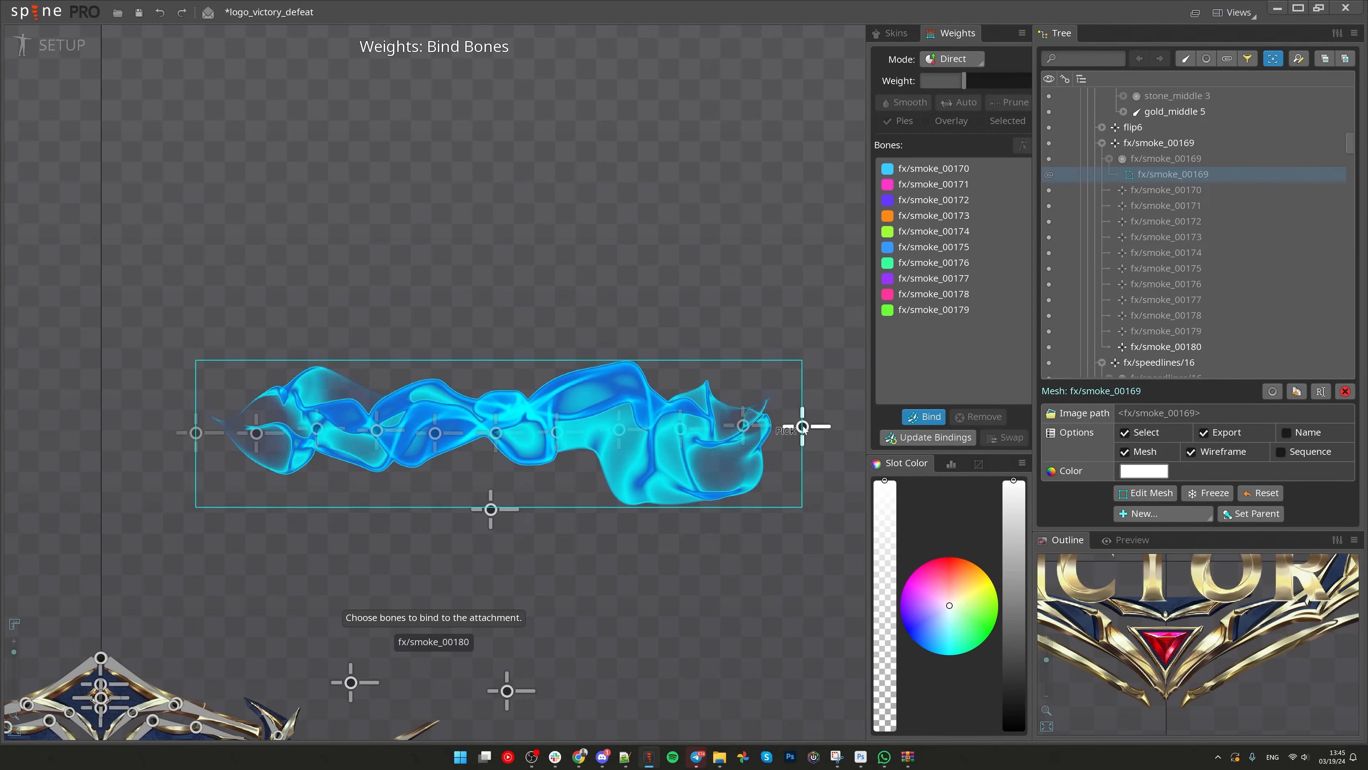
click(803, 426)
scroll(801, 426, up, 10)
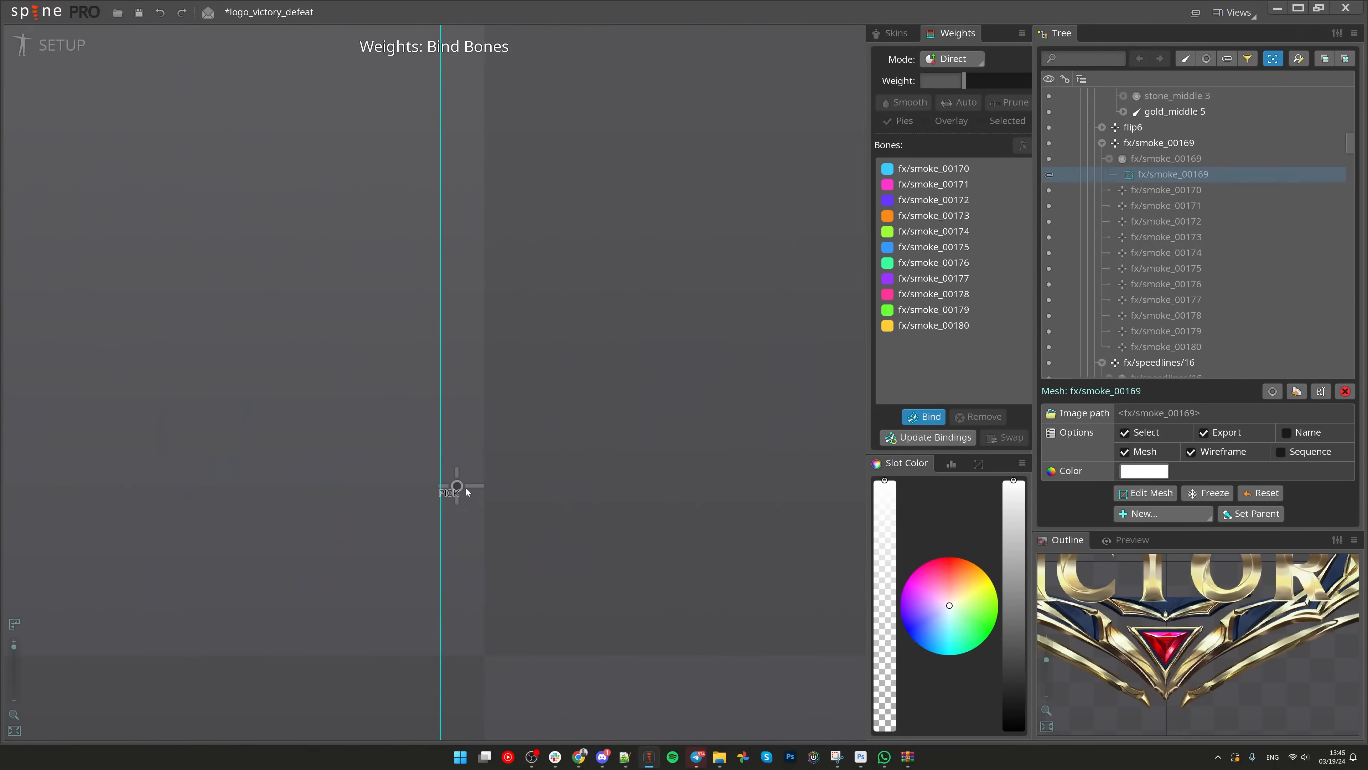
scroll(443, 193, down, 10)
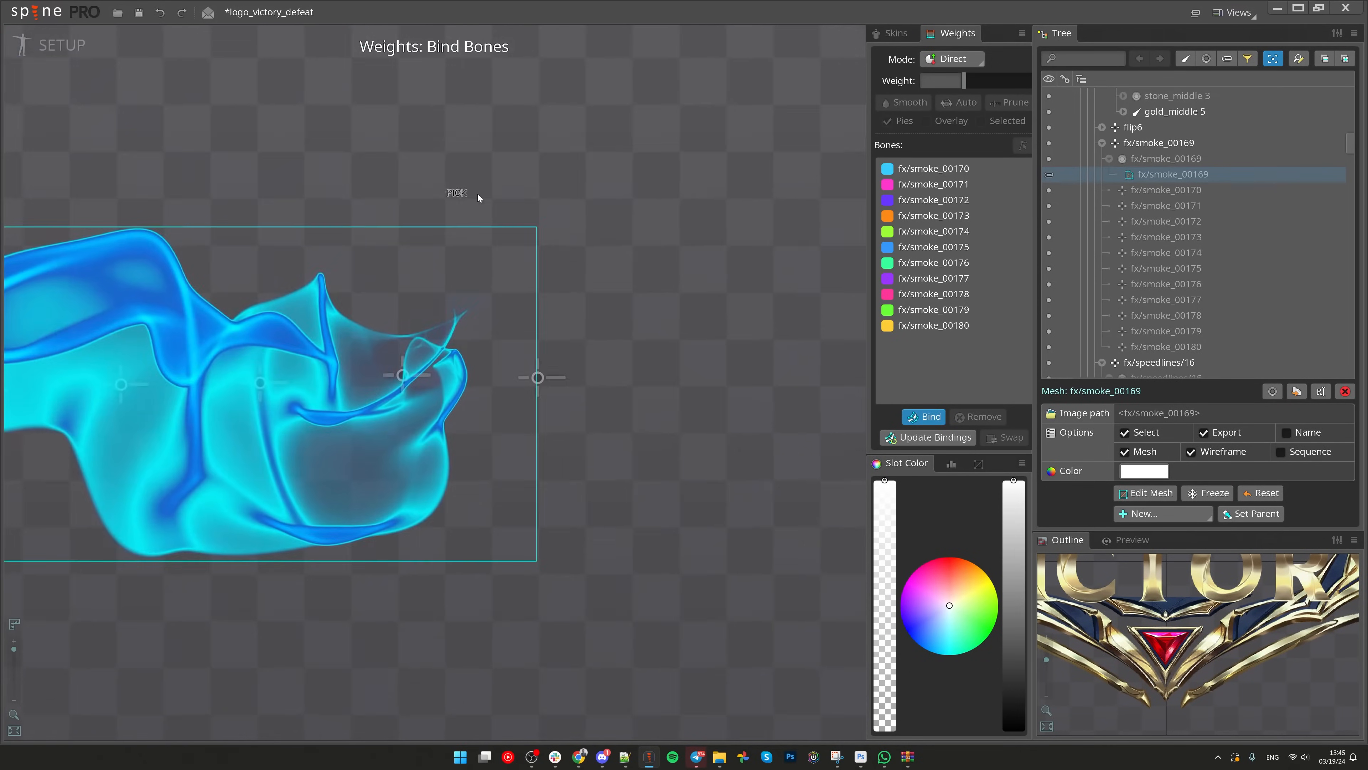
click(933, 418)
key(v)
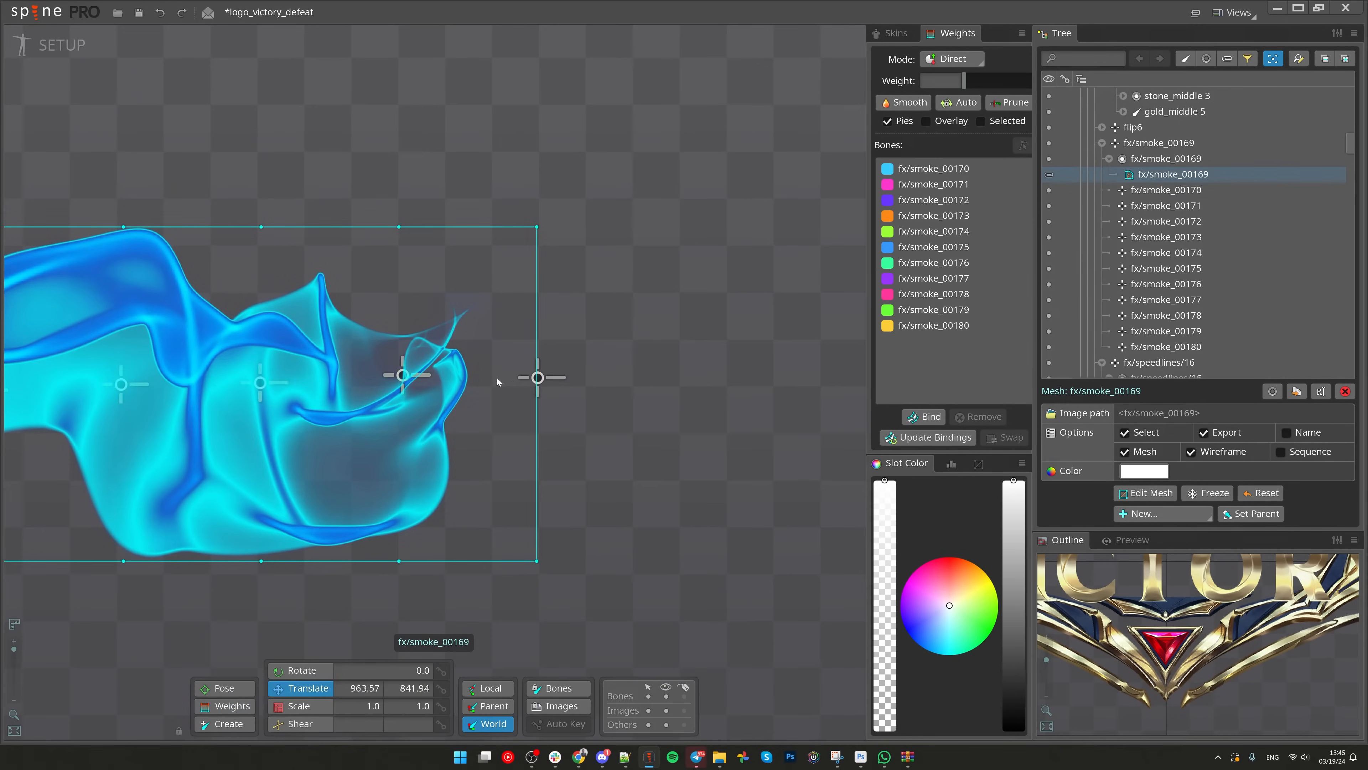
Step: Examine the bone weights of the smoke mesh's vertices from one end to the other
key(w)
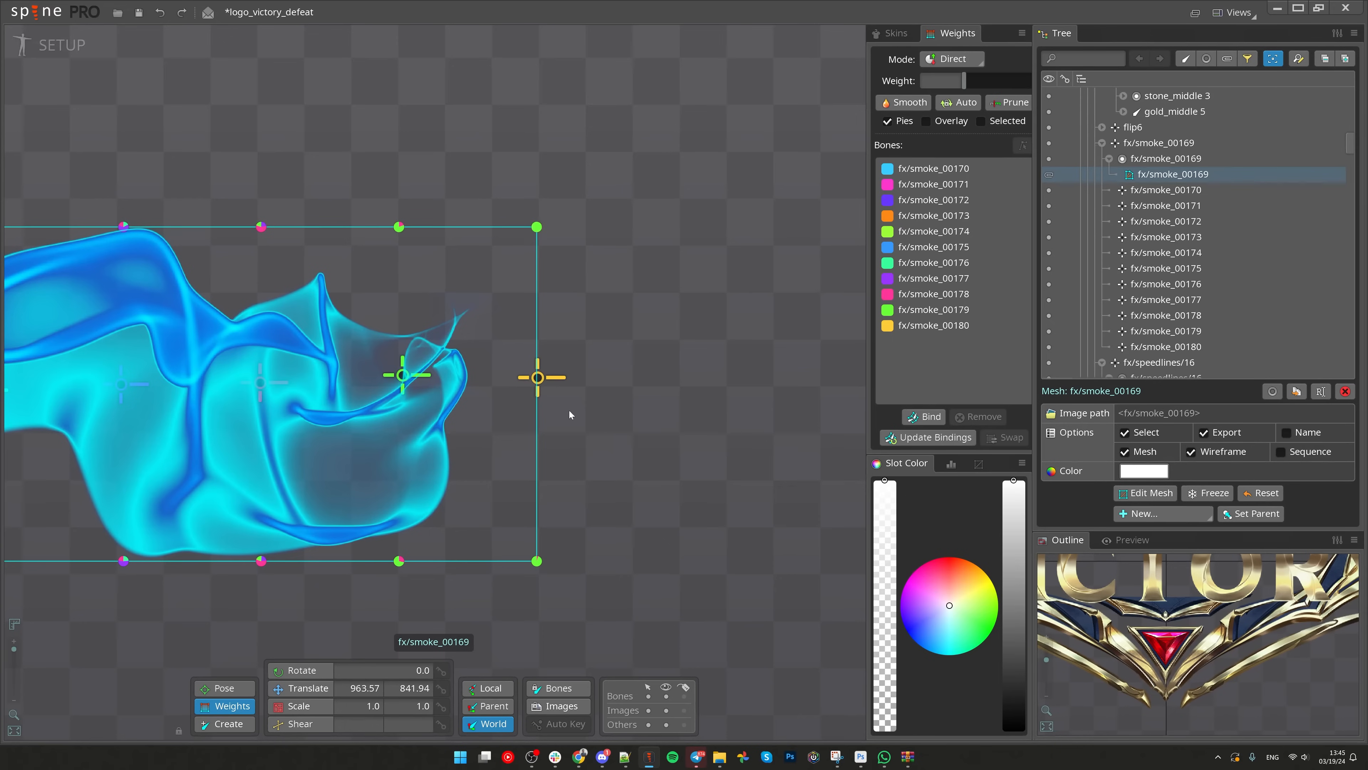
scroll(512, 277, down, 4)
drag(188, 280, 762, 339)
scroll(434, 398, up, 6)
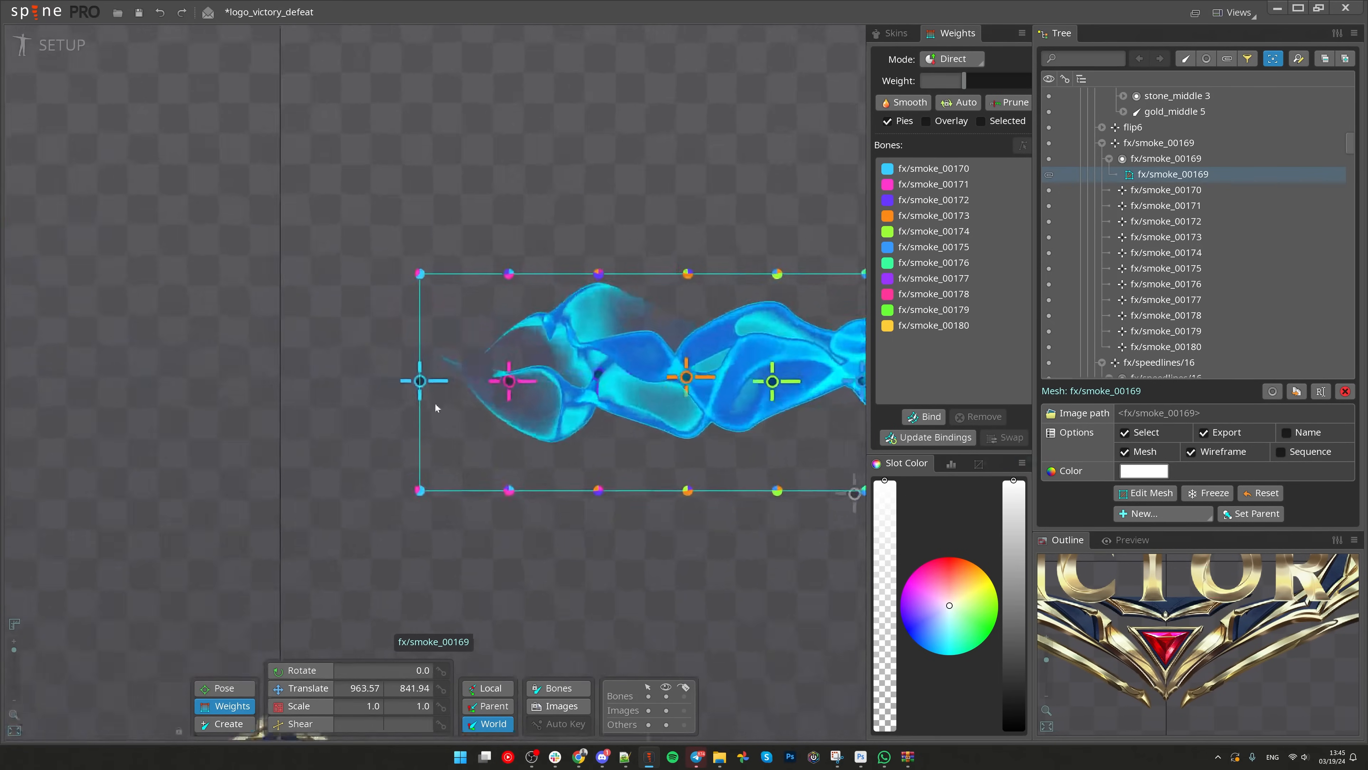
scroll(430, 312, down, 5)
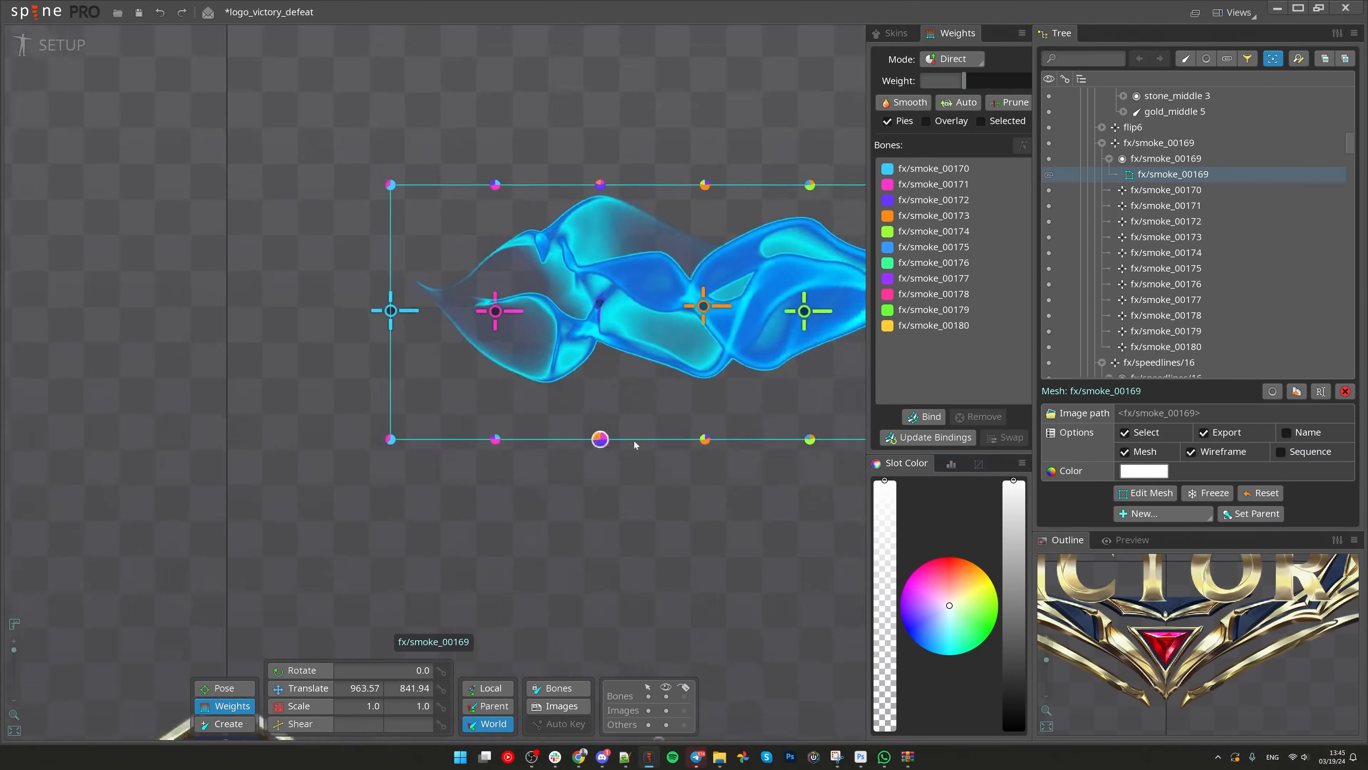
drag(634, 448, 309, 478)
scroll(781, 388, up, 2)
drag(781, 388, 660, 445)
Step: Move the rightmost smoke bone just inside the mesh edge, to about 1694.2, 859.52, and recalculate the weights so it influences the end vertices
key(v)
click(650, 439)
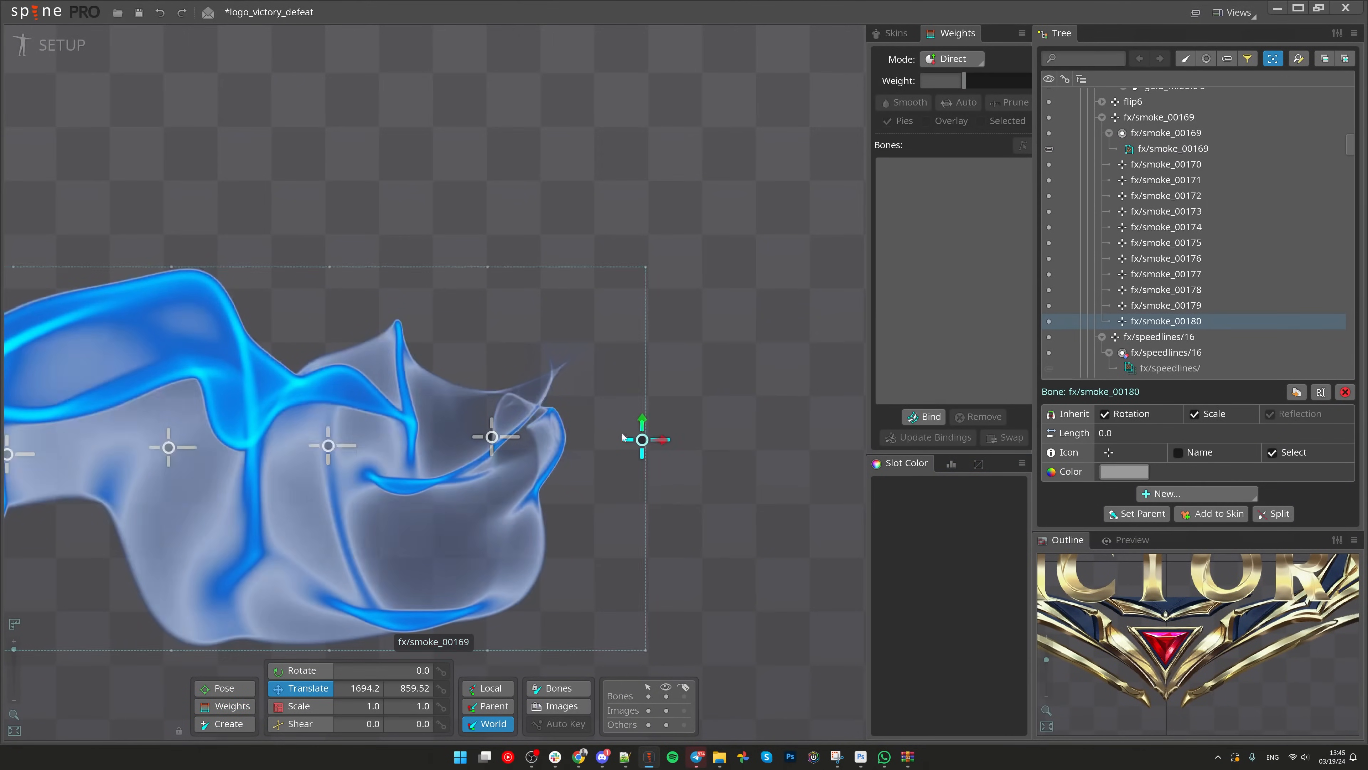
click(552, 401)
scroll(553, 401, down, 3)
drag(525, 331, 571, 339)
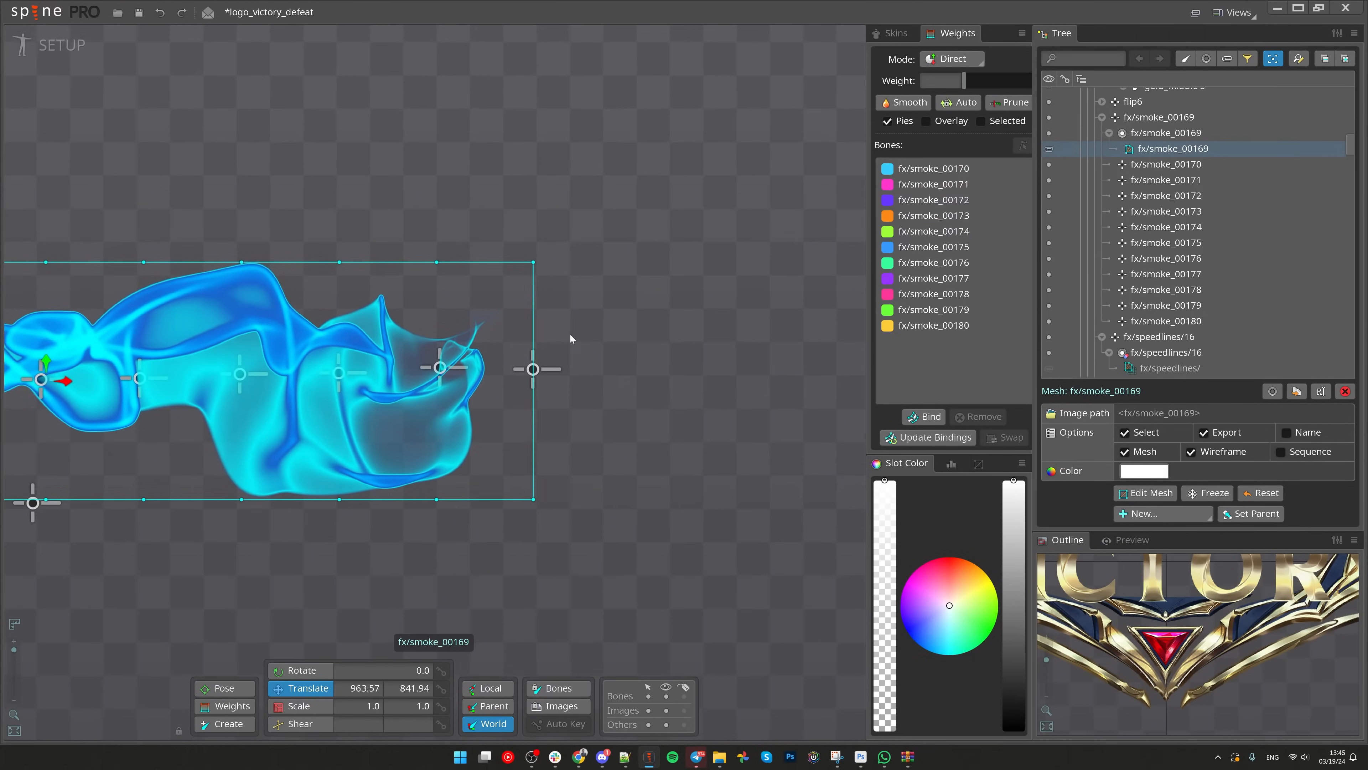
key(w)
scroll(549, 361, up, 2)
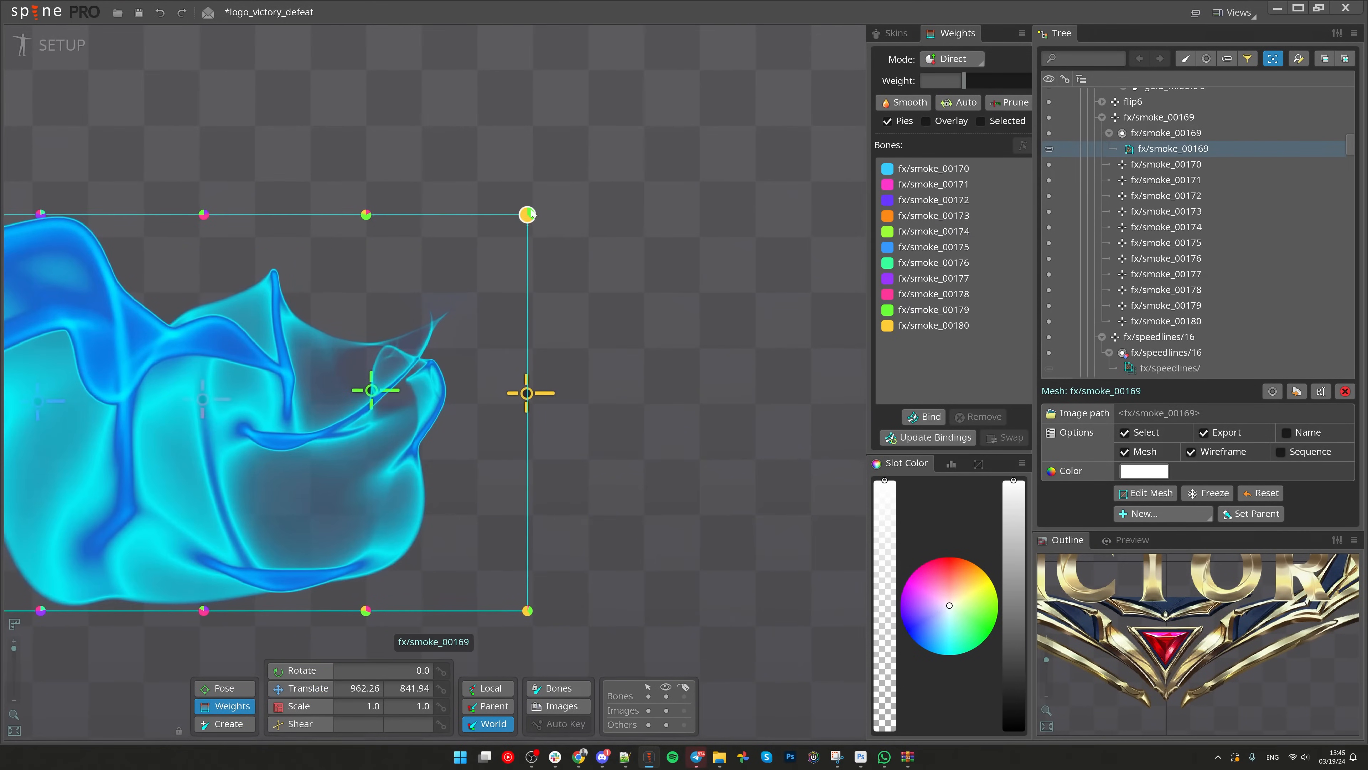
Step: Turn on the weight overlay for the smoke mesh and check how the bone influences blend along it
scroll(458, 245, down, 5)
drag(357, 440, 599, 605)
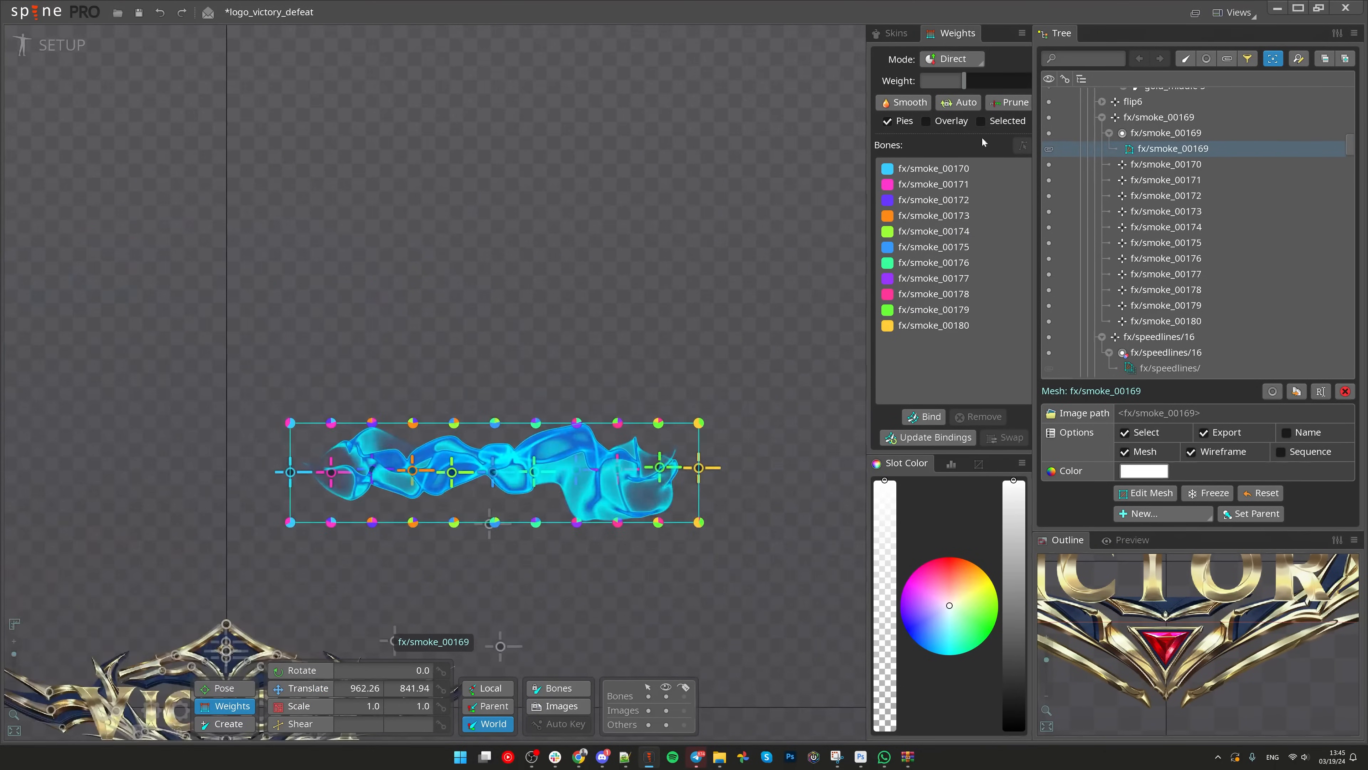
click(942, 123)
scroll(720, 453, up, 3)
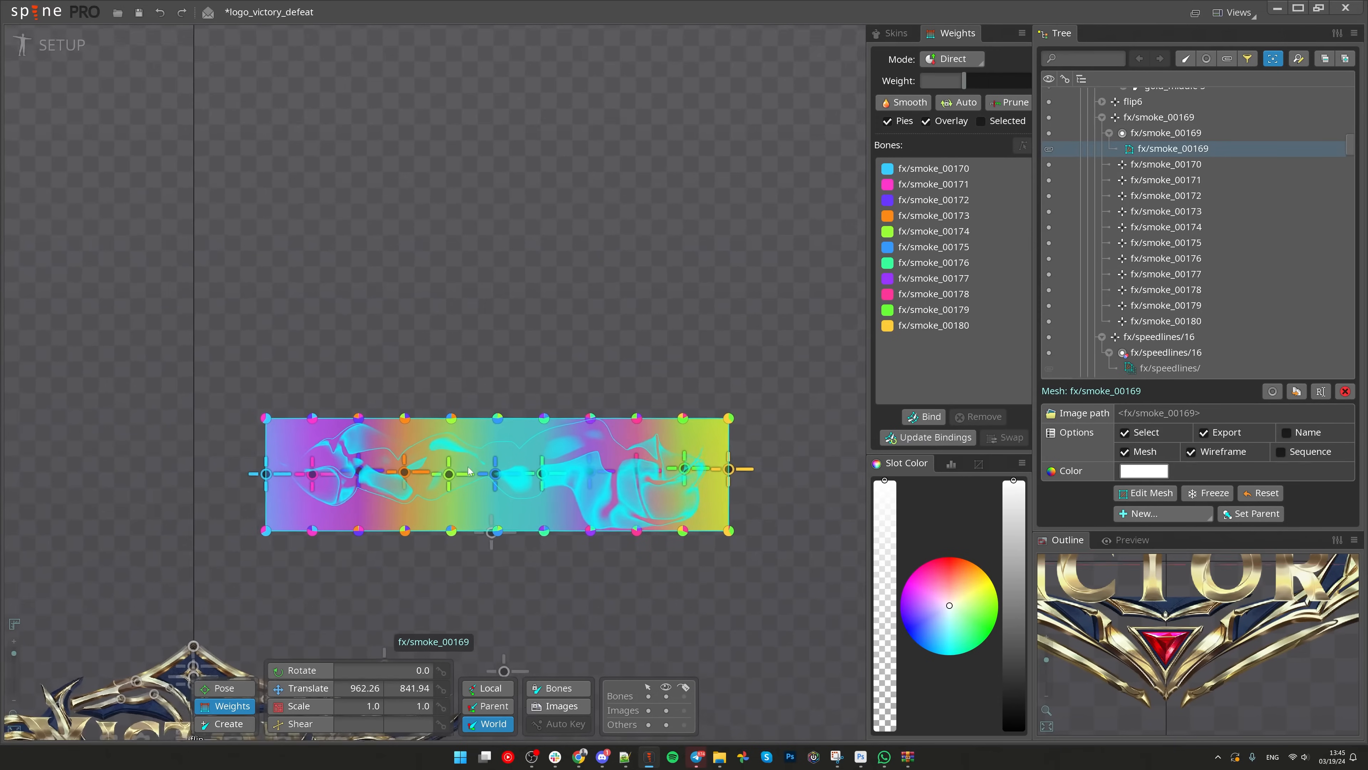
Step: Briefly hide the bones over the smoke mesh to examine the weight overlay from end to end
drag(721, 452, 537, 422)
click(666, 696)
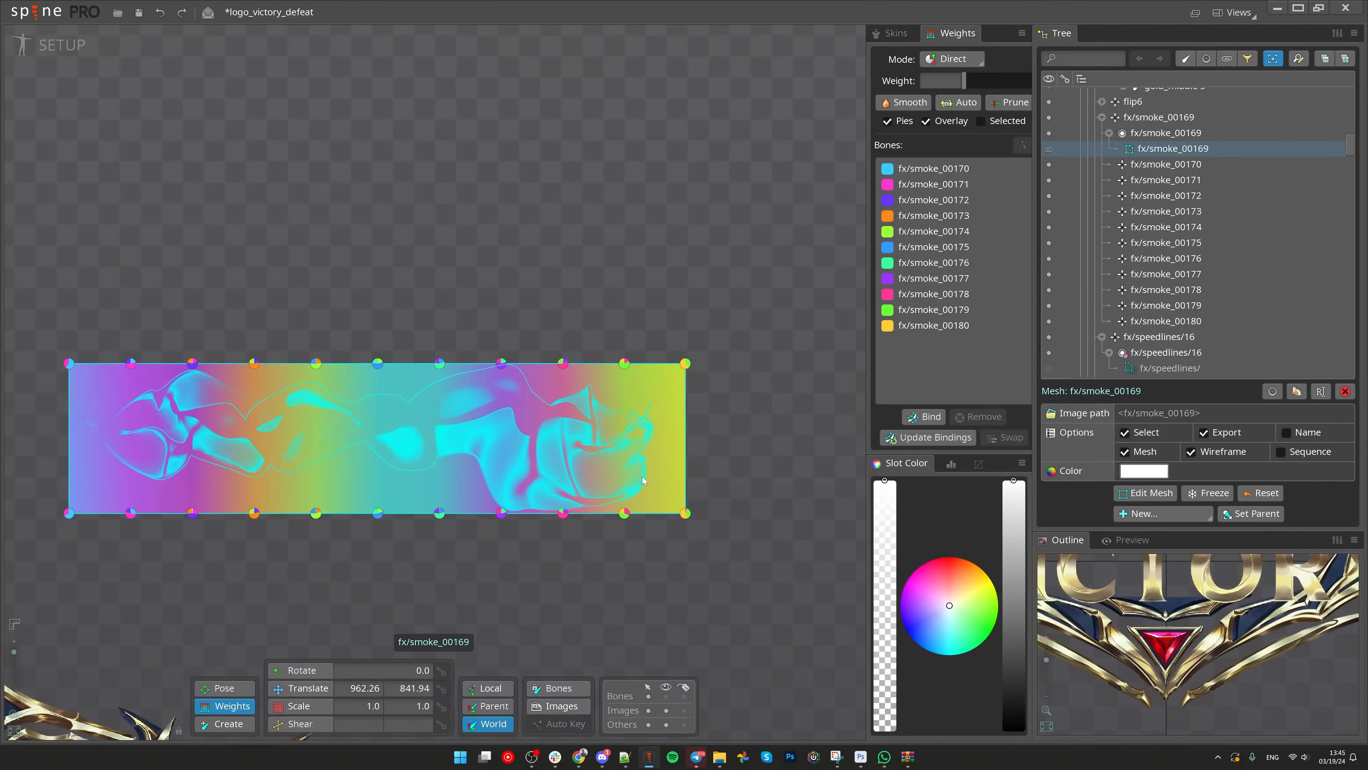
click(667, 696)
drag(374, 562, 452, 575)
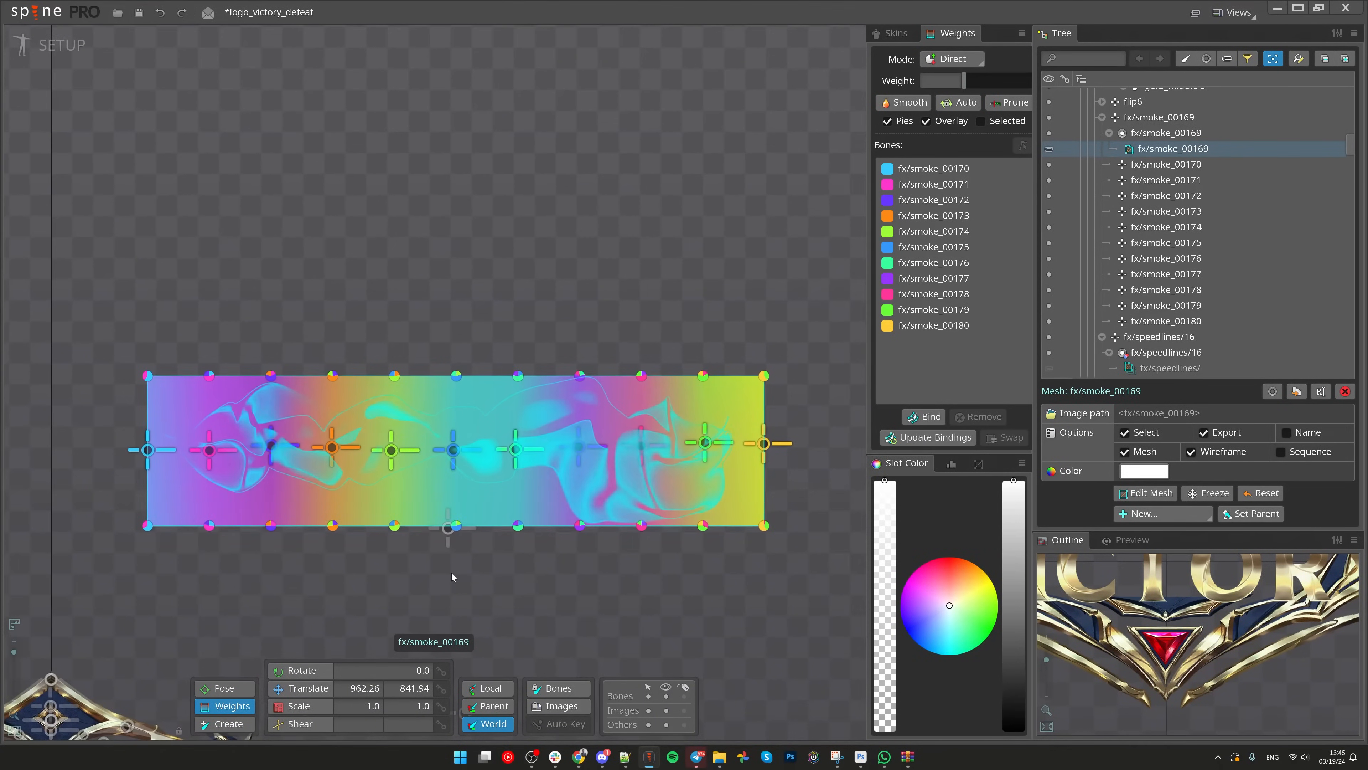
Step: Try smoothing the weights of all the smoke mesh's vertices, undo the change and save the project
drag(108, 322, 819, 569)
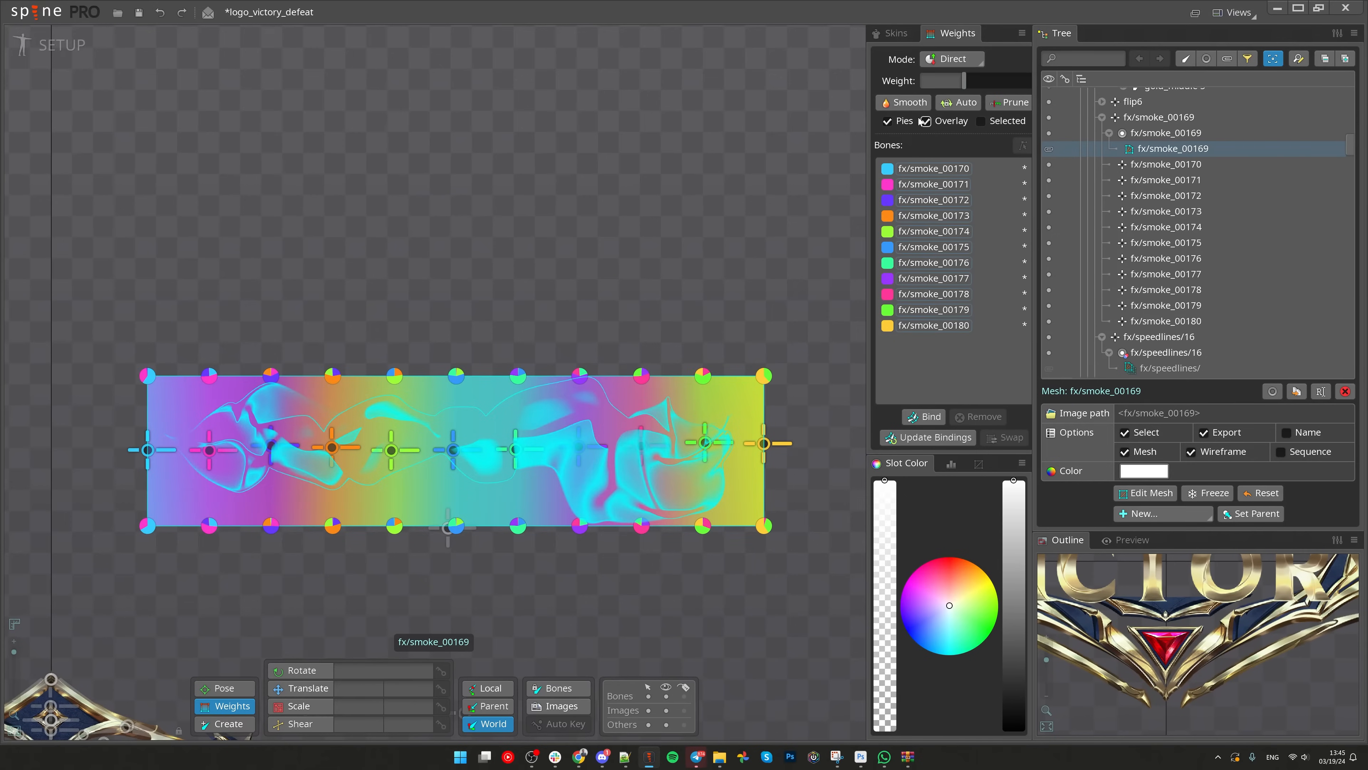
click(905, 107)
key(ctrl+z)
key(ctrl+s)
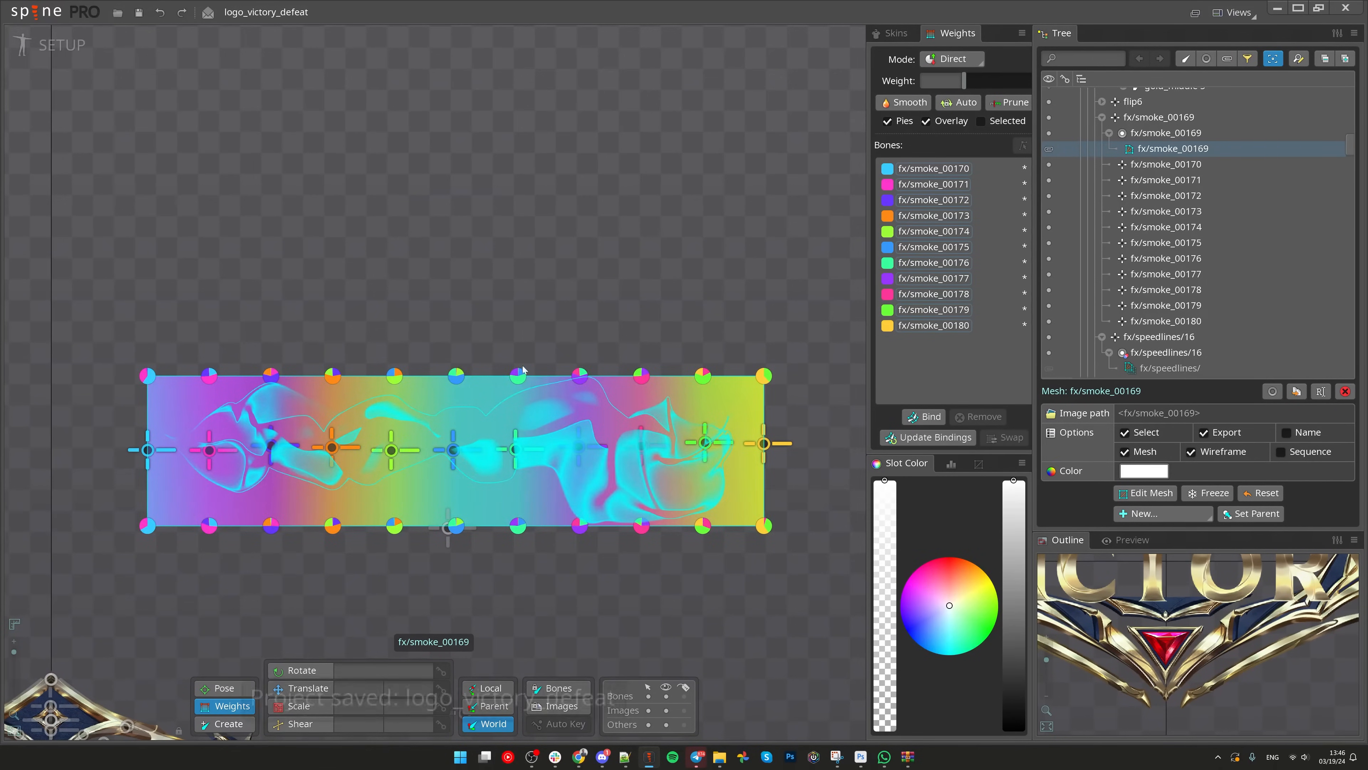
Step: Scale bone fx/smoke_00179 to test how it deforms the end of the smoke mesh, and undo the change
scroll(567, 485, down, 1)
scroll(329, 609, down, 1)
drag(442, 615, 623, 614)
drag(791, 355, 676, 334)
key(Escape)
click(689, 388)
scroll(722, 371, up, 2)
key(x)
mouse_move(799, 423)
mouse_down()
mouse_move(801, 397)
mouse_move(808, 444)
mouse_up()
key(z)
key(ctrl+s)
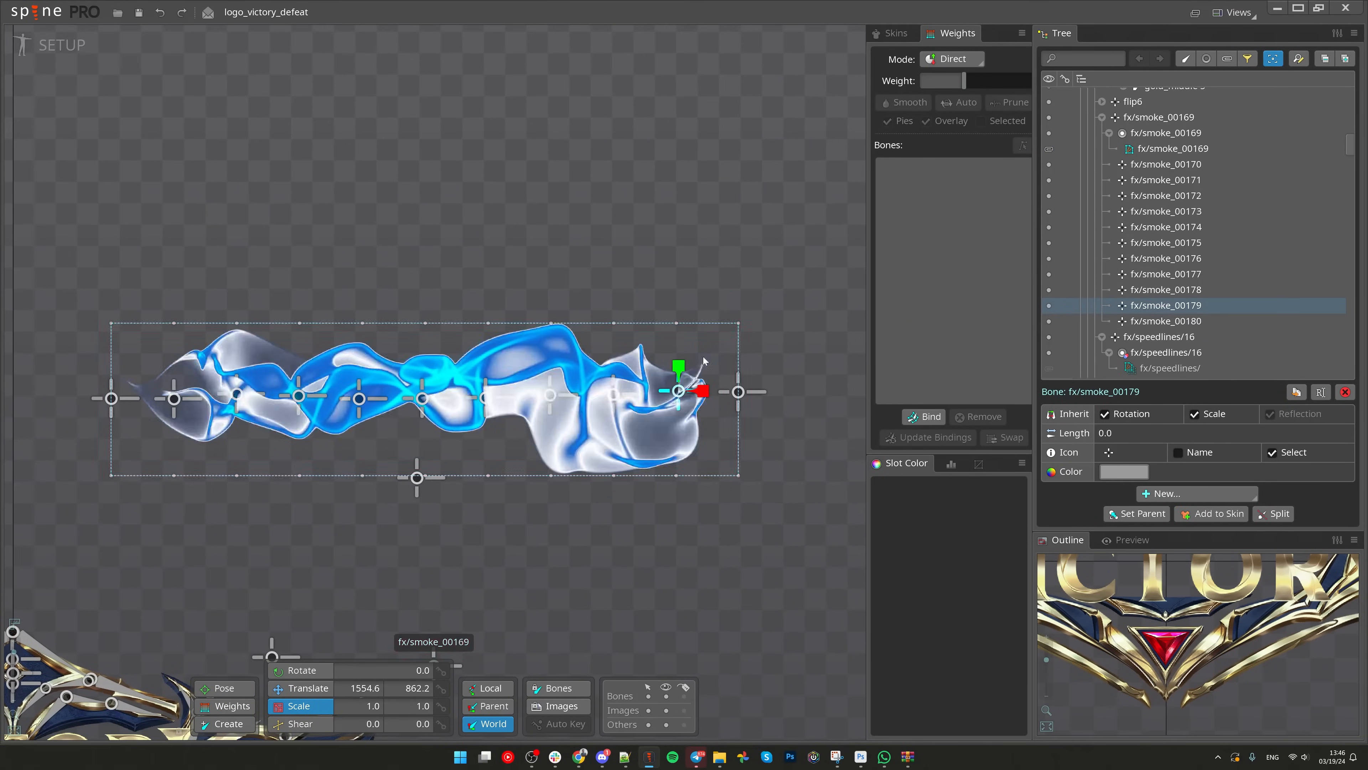
drag(678, 354, 652, 385)
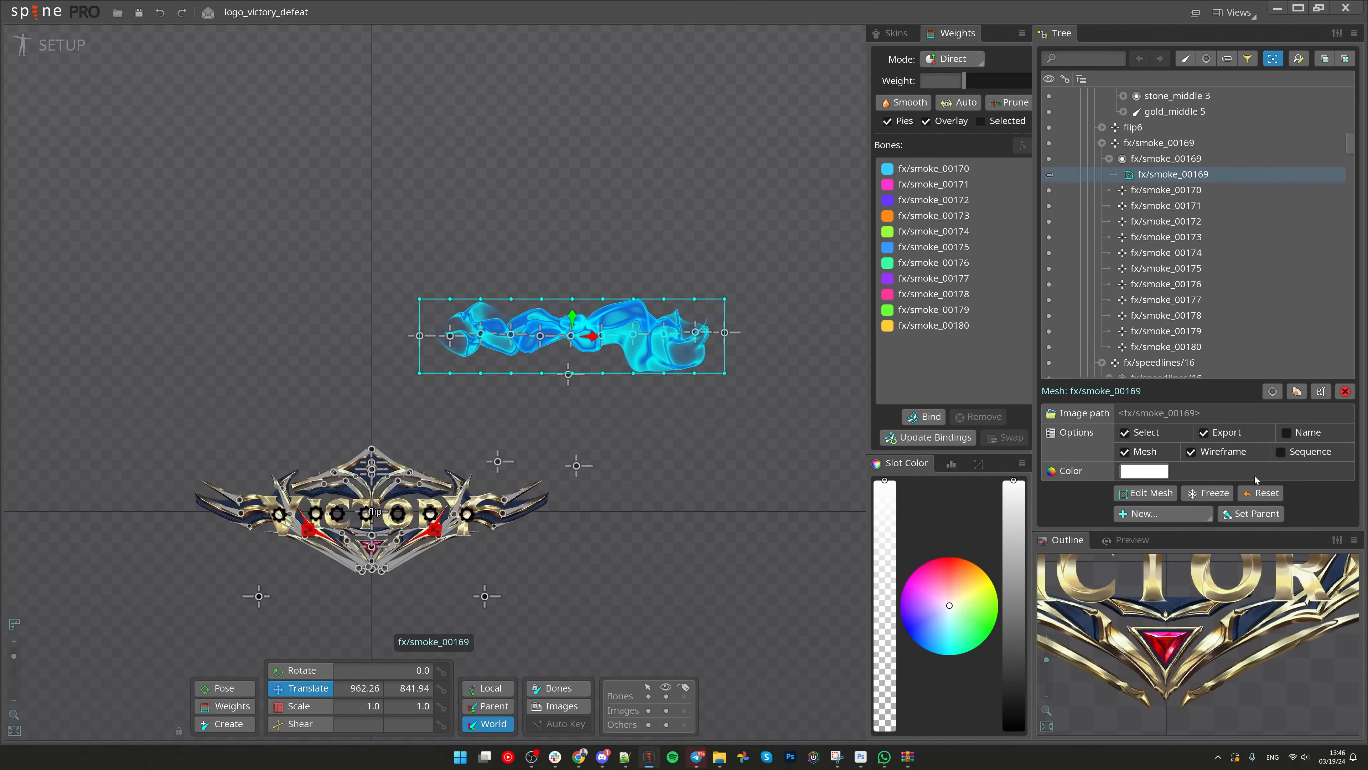
Step: Move the smoke's parent bone to 447.53, 546.08 above the logo, hide the smoke mesh and save the project
key(Escape)
click(569, 376)
drag(676, 441, 730, 357)
drag(748, 361, 646, 384)
click(654, 294)
click(1048, 174)
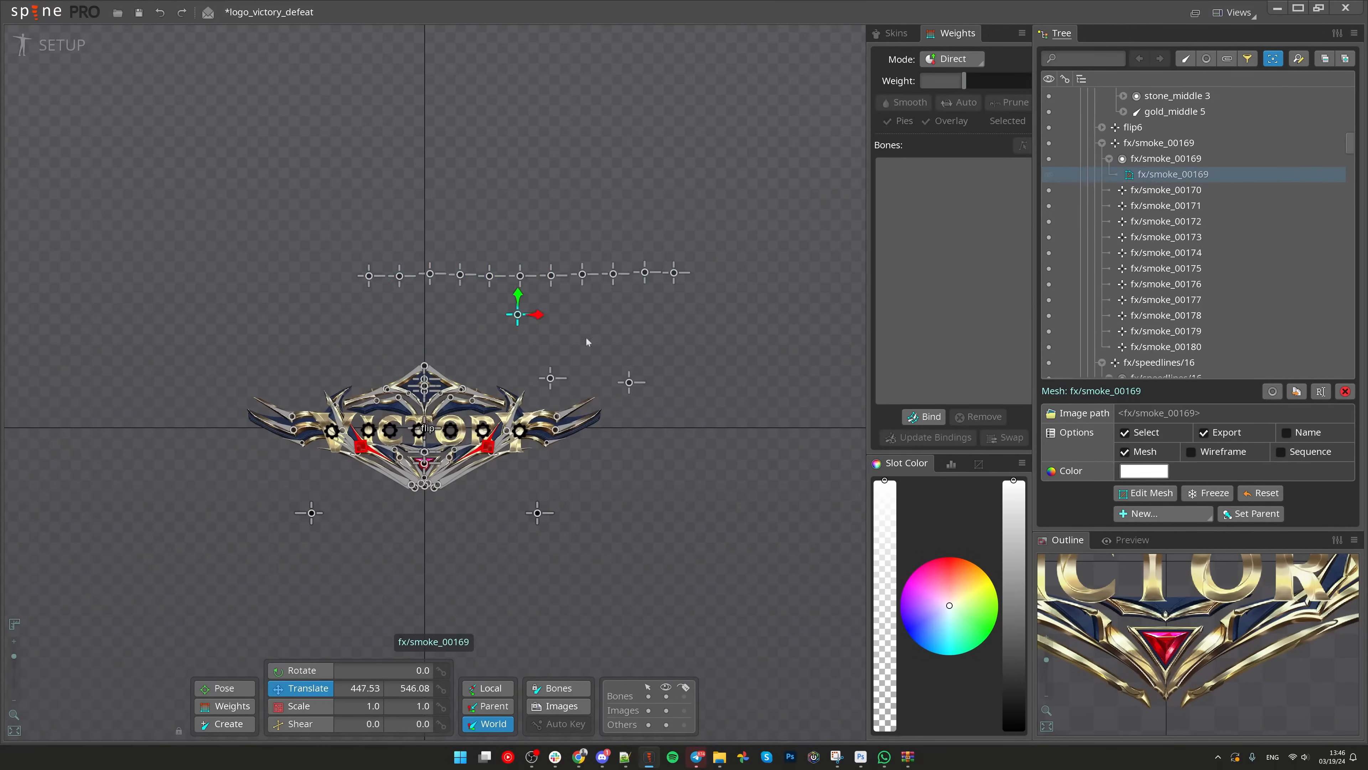
key(ctrl+s)
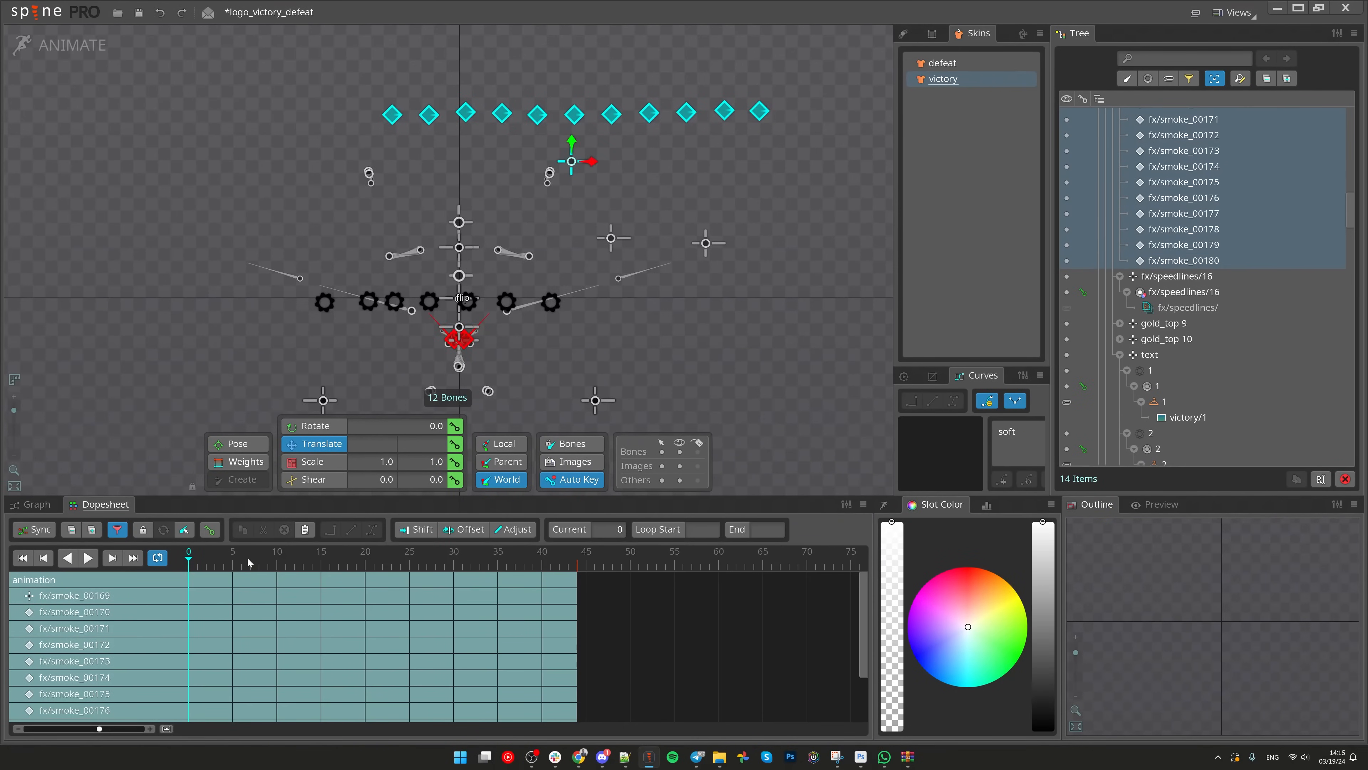
Step: Key the smoke's parent bone fx/smoke_00169 at -169.08, -25.063 on frame 29 and at 2.8338, -118.83 on frame 34
drag(249, 563, 445, 589)
scroll(1271, 306, up, 5)
click(1180, 247)
drag(836, 415, 835, 381)
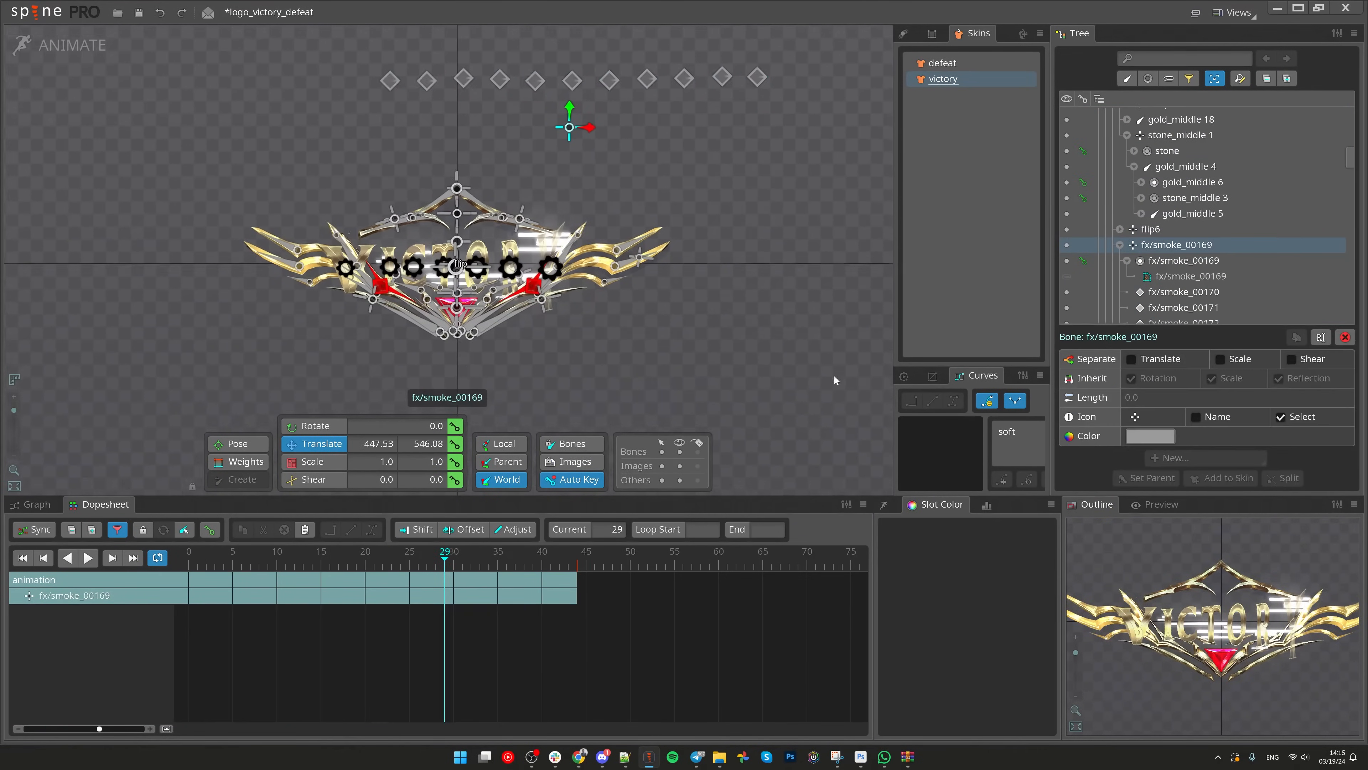
key(ctrl+s)
drag(787, 337, 198, 594)
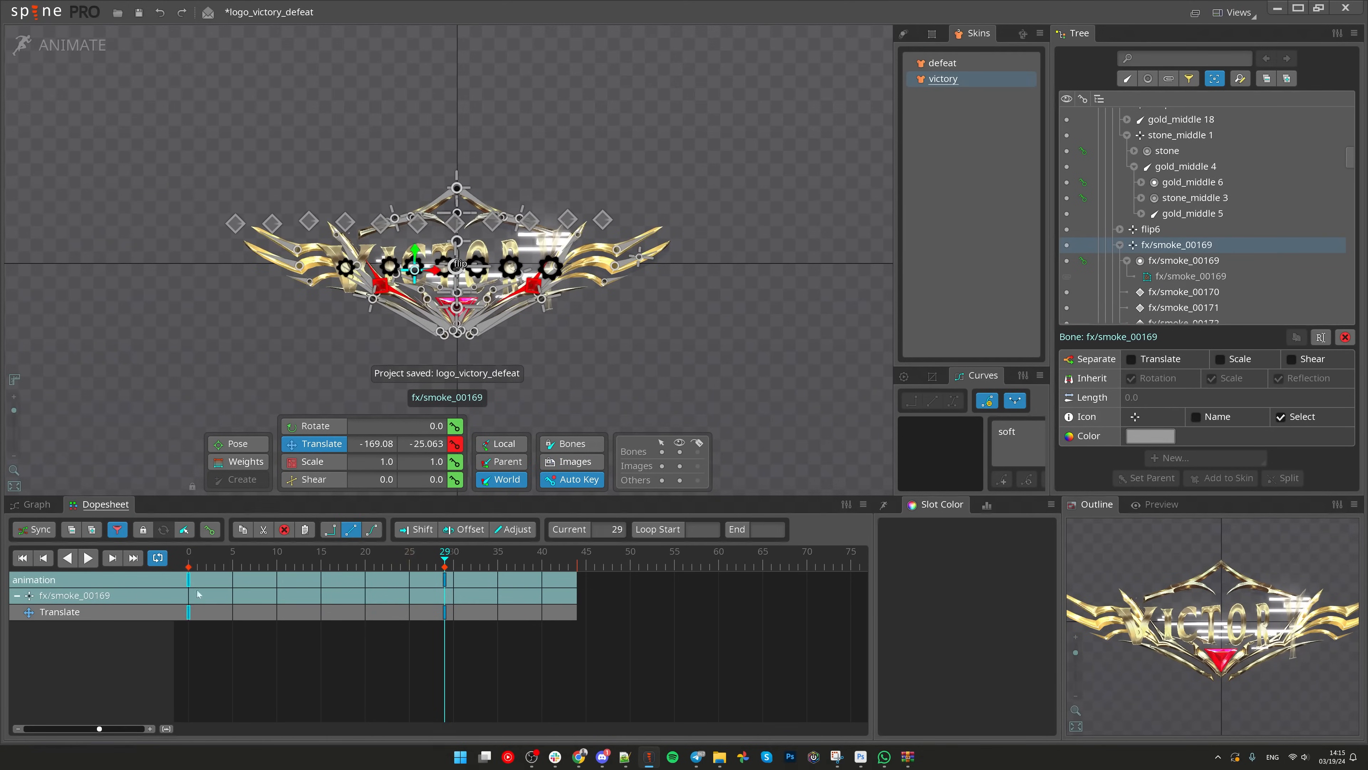
drag(437, 554, 490, 560)
drag(680, 408, 721, 433)
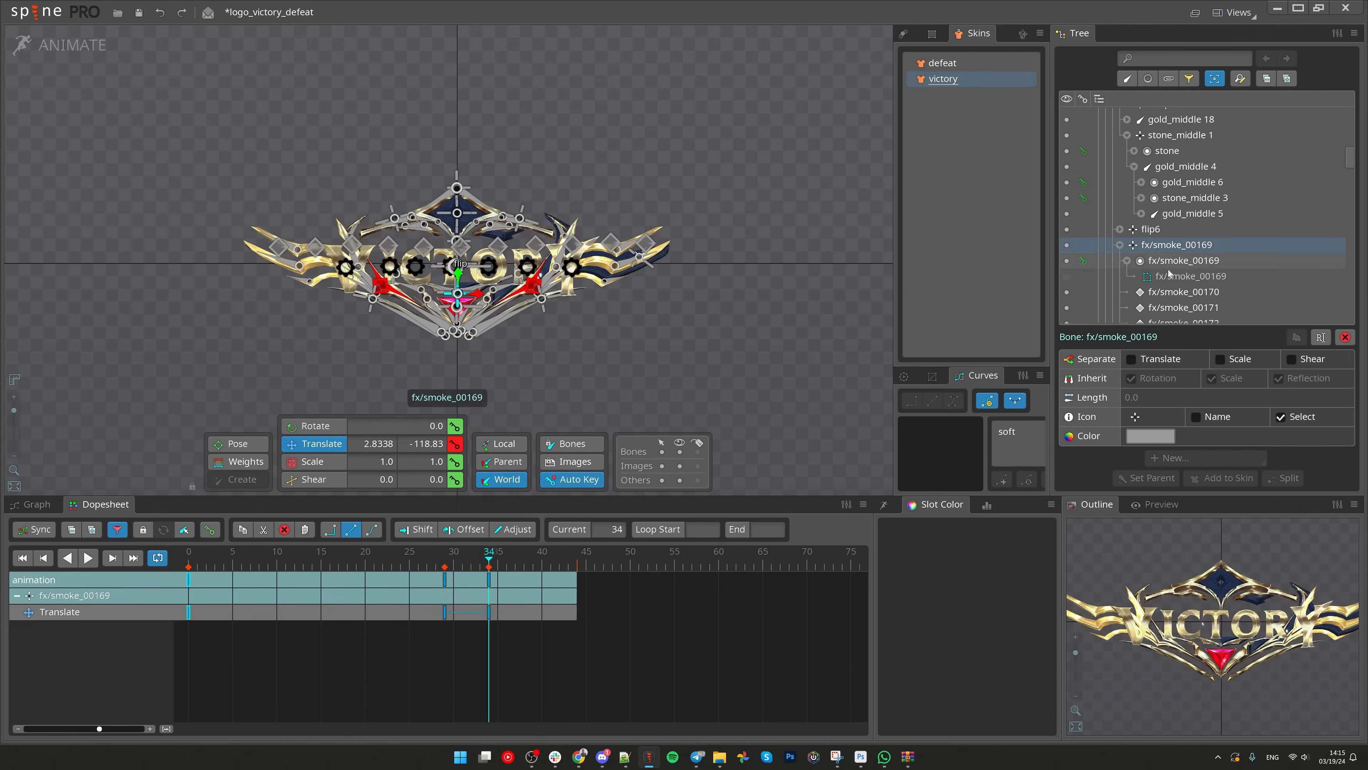
Step: Show the smoke mesh from frame 29 and key its opacity from fully transparent on frame 29 to fully opaque on frame 33
click(1066, 276)
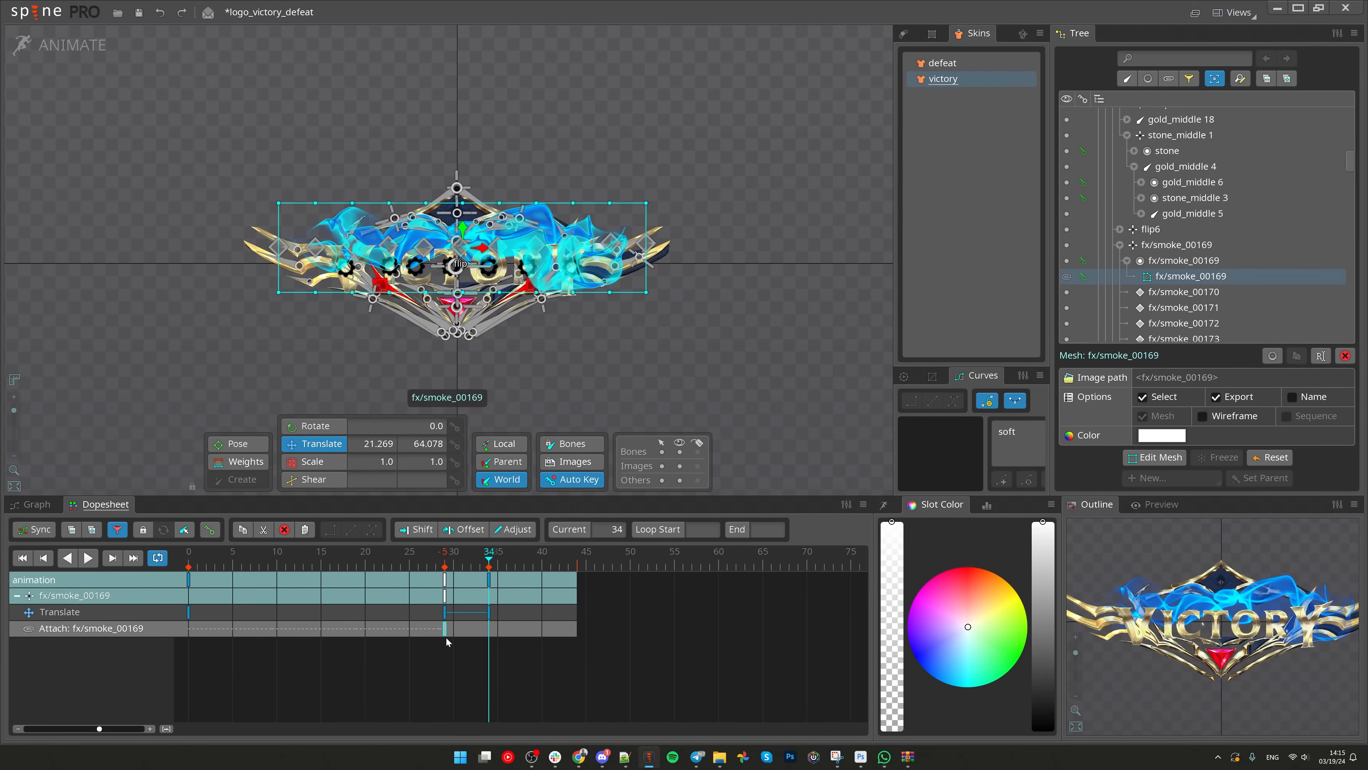
drag(892, 539, 892, 734)
key(Right)
key(Right)
key(Right)
key(Right)
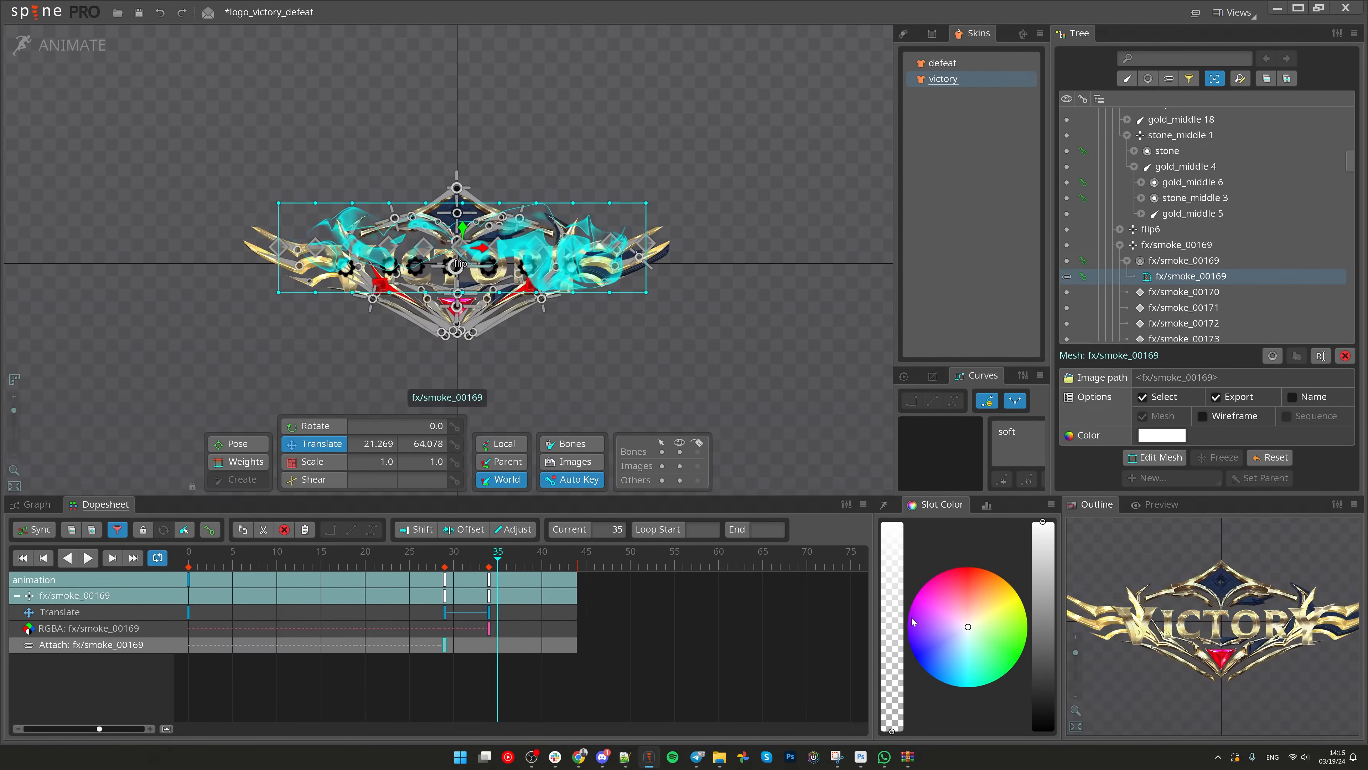
drag(892, 610, 892, 522)
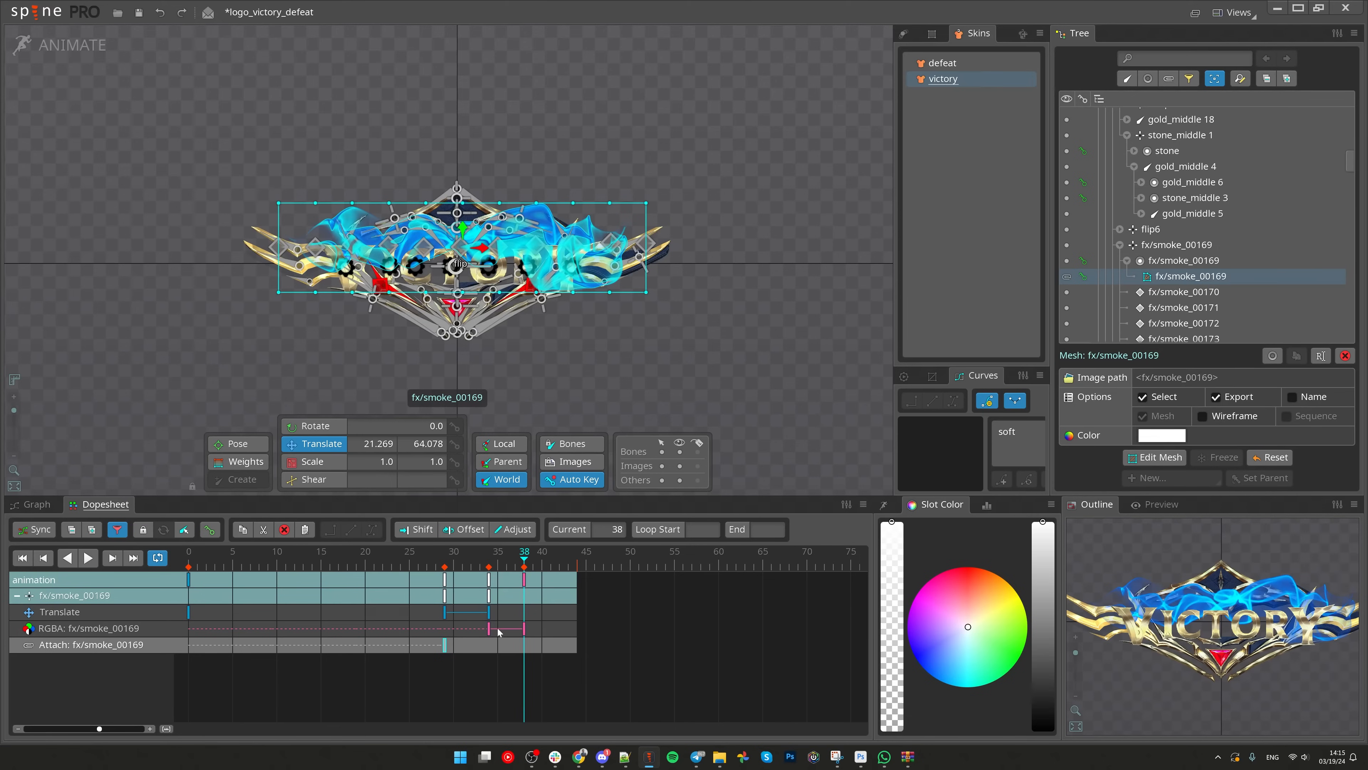
drag(498, 631, 450, 632)
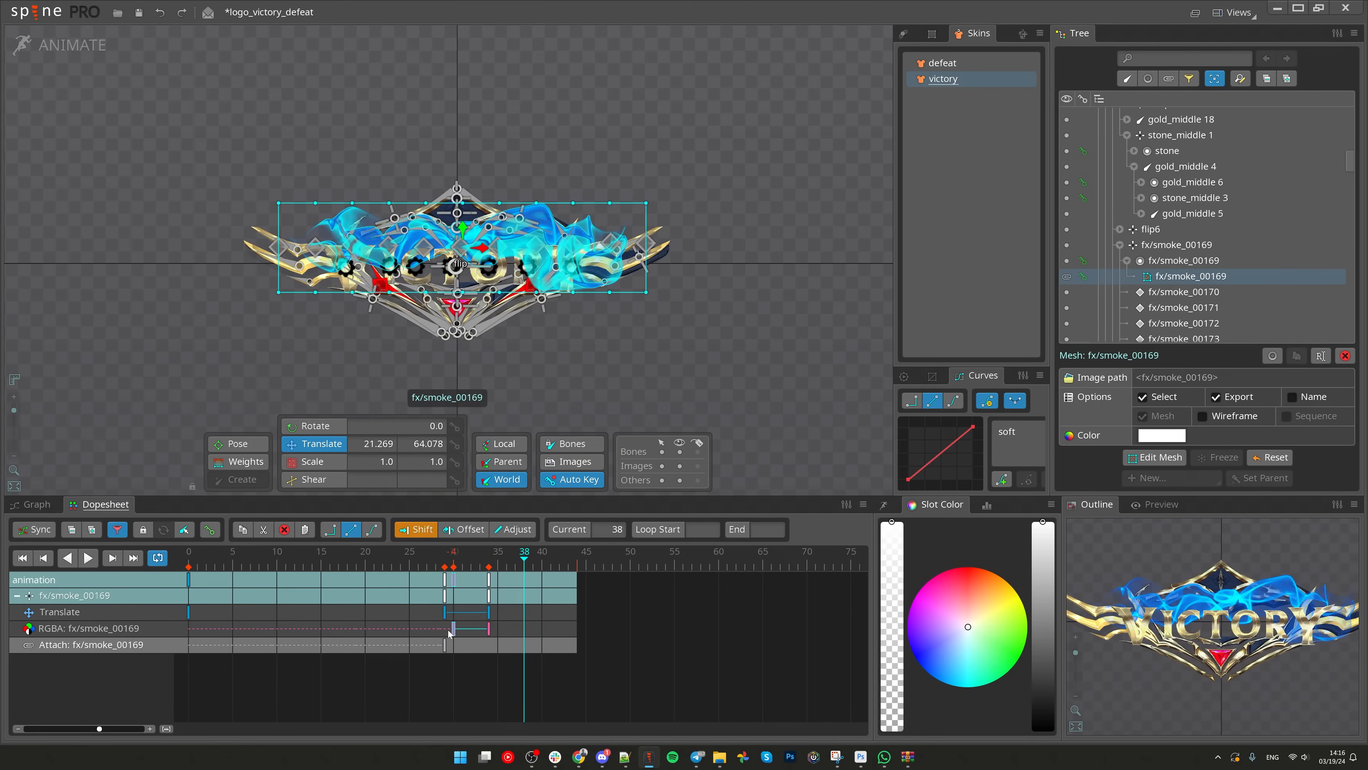
mouse_move(457, 580)
mouse_down()
mouse_move(437, 578)
mouse_move(479, 578)
mouse_move(445, 577)
mouse_up()
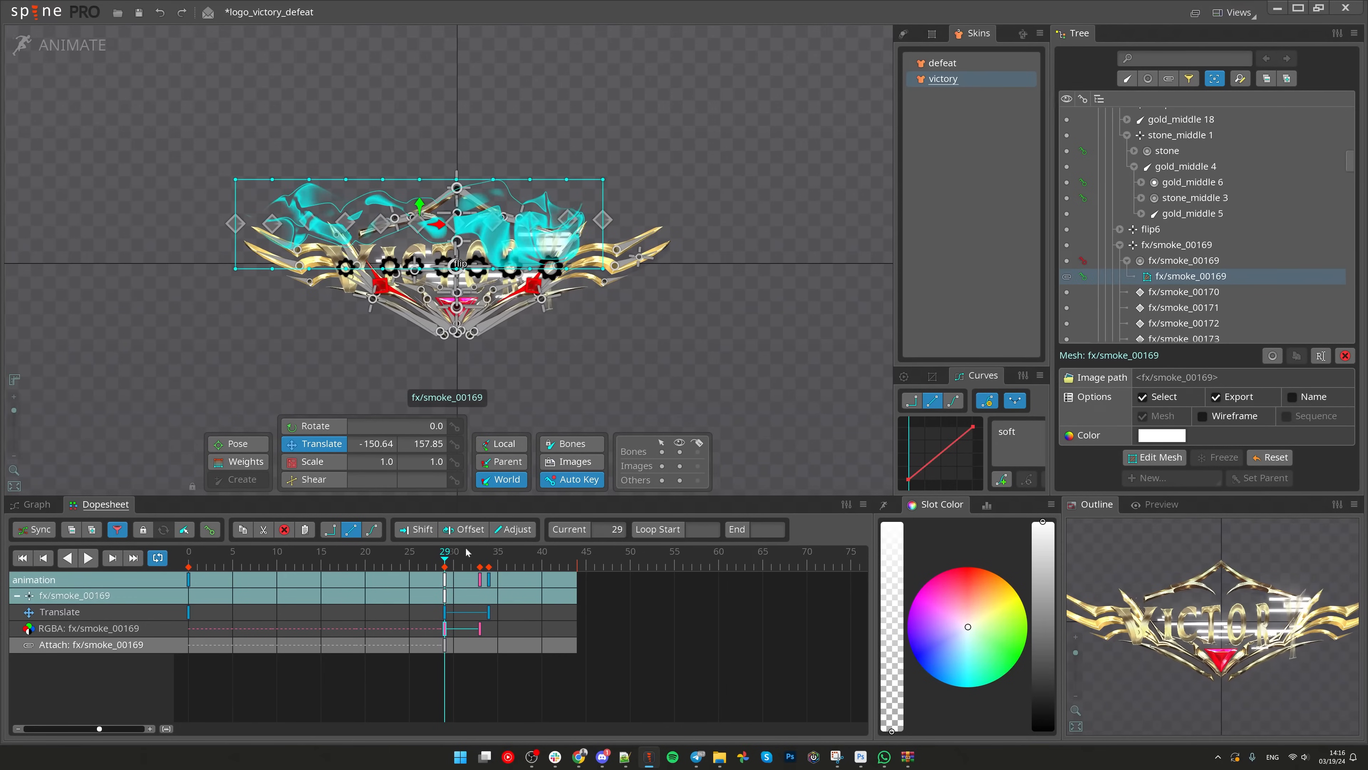
Step: Rekey the smoke's parent bone at -207.44, -196.97 on frame 29 and at -49.734, -192.71 on frame 36, removing the frame 34 key
click(1177, 244)
click(508, 572)
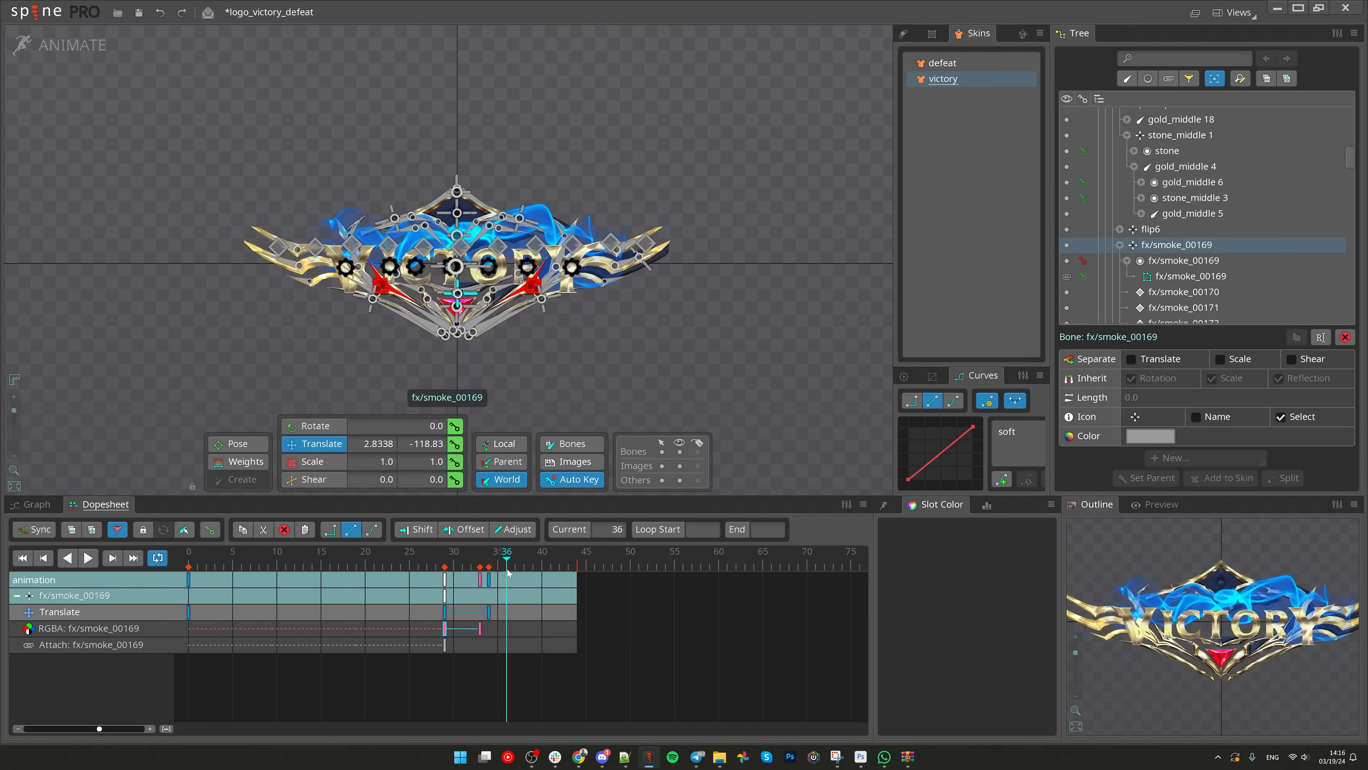
drag(735, 319, 682, 339)
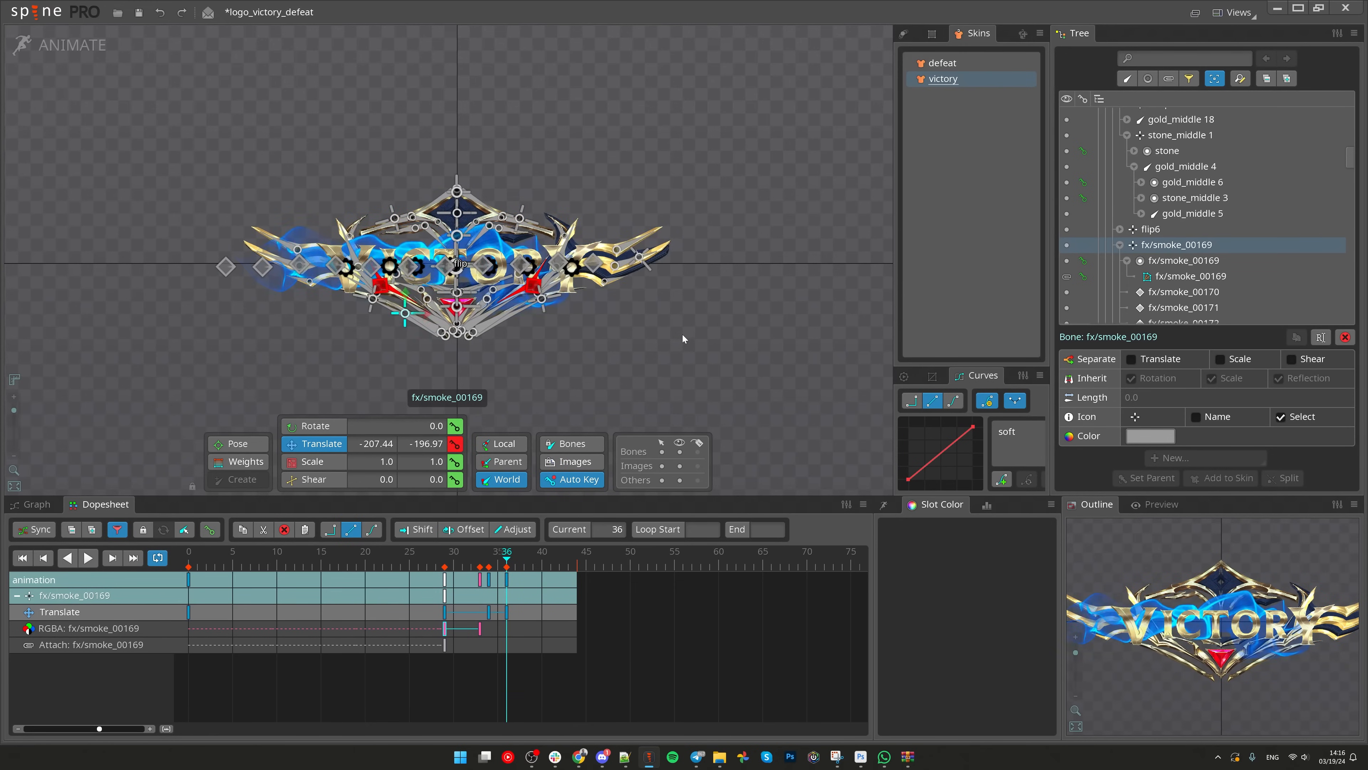
drag(500, 616, 497, 619)
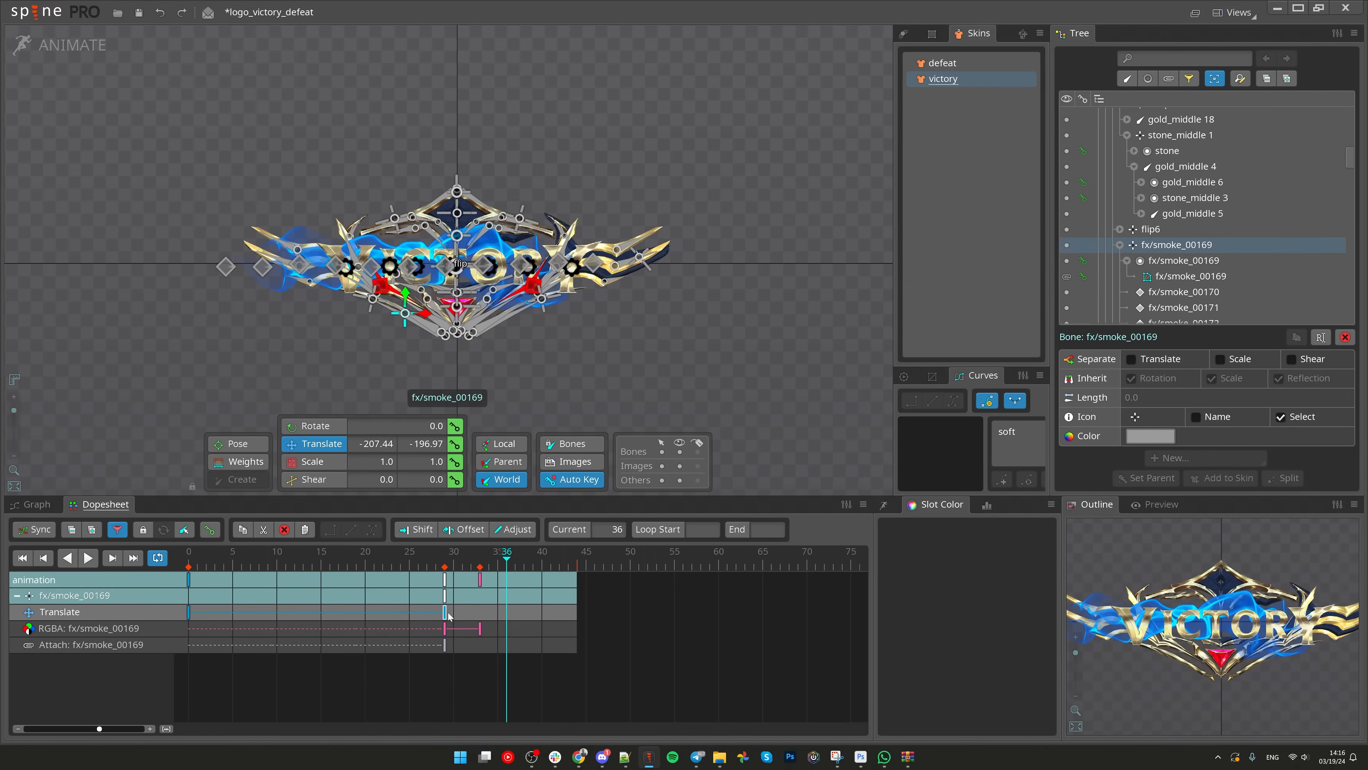
drag(640, 420, 681, 411)
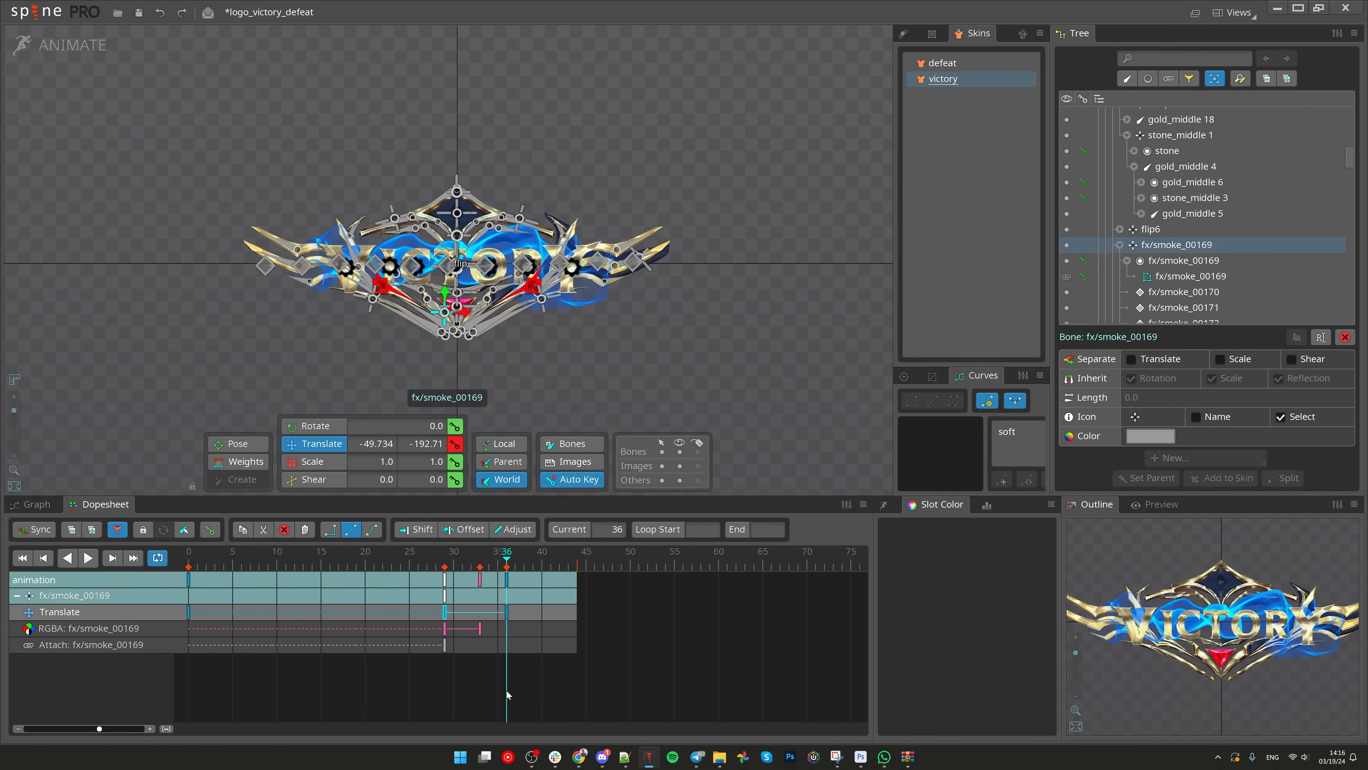
Step: Shift the smoke's ending opacity key to frame 32 and its ending translate key to frame 35, and play back the reveal
drag(506, 614, 473, 631)
click(412, 559)
key(space)
click(412, 559)
click(412, 559)
key(space)
Step: Apply the soft curve preset to the parent bone's translate key on frame 29 and preview the smoke's motion
click(445, 612)
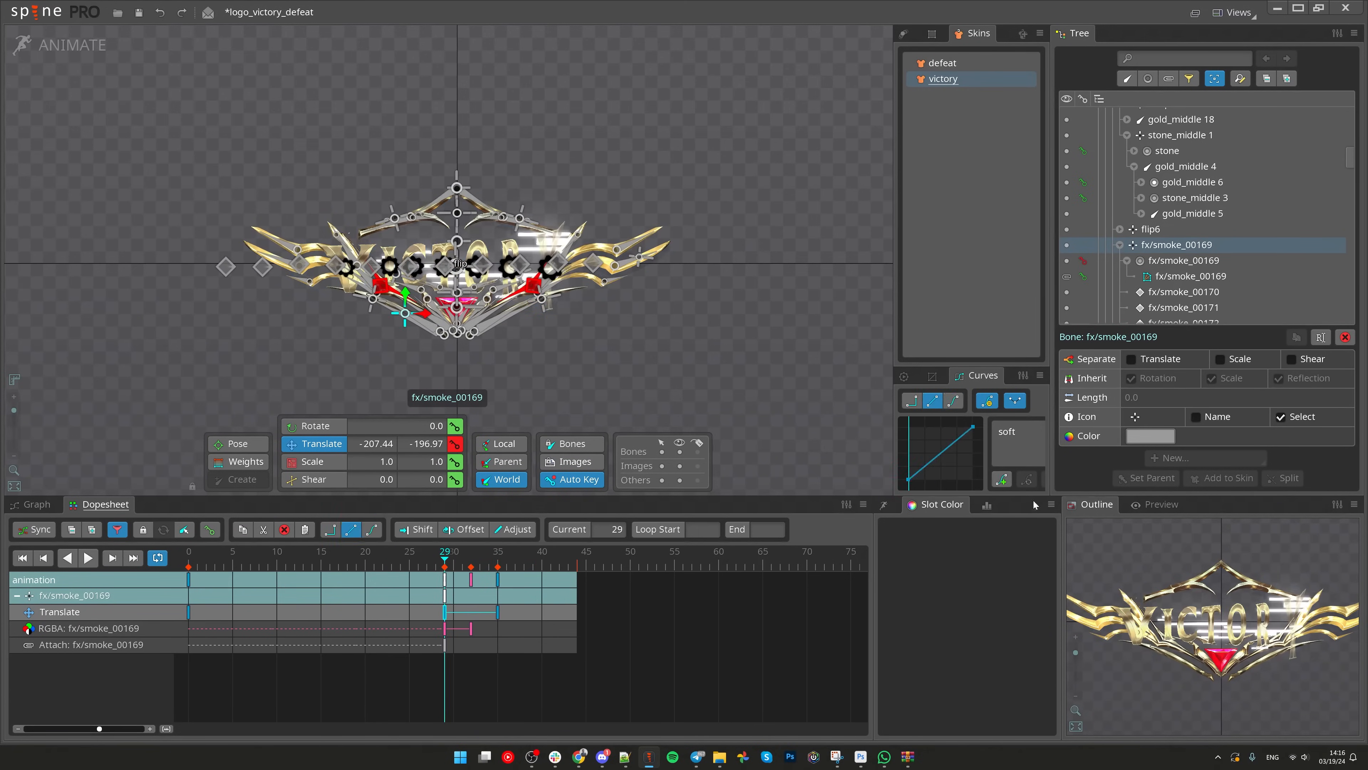
click(1016, 432)
key(space)
click(401, 566)
click(403, 564)
key(space)
Step: Shift the smoke's translate, opacity and attachment keys three frames earlier, starting on frame 26, and preview them
drag(551, 655, 410, 580)
drag(499, 594, 473, 594)
click(381, 561)
key(space)
click(368, 562)
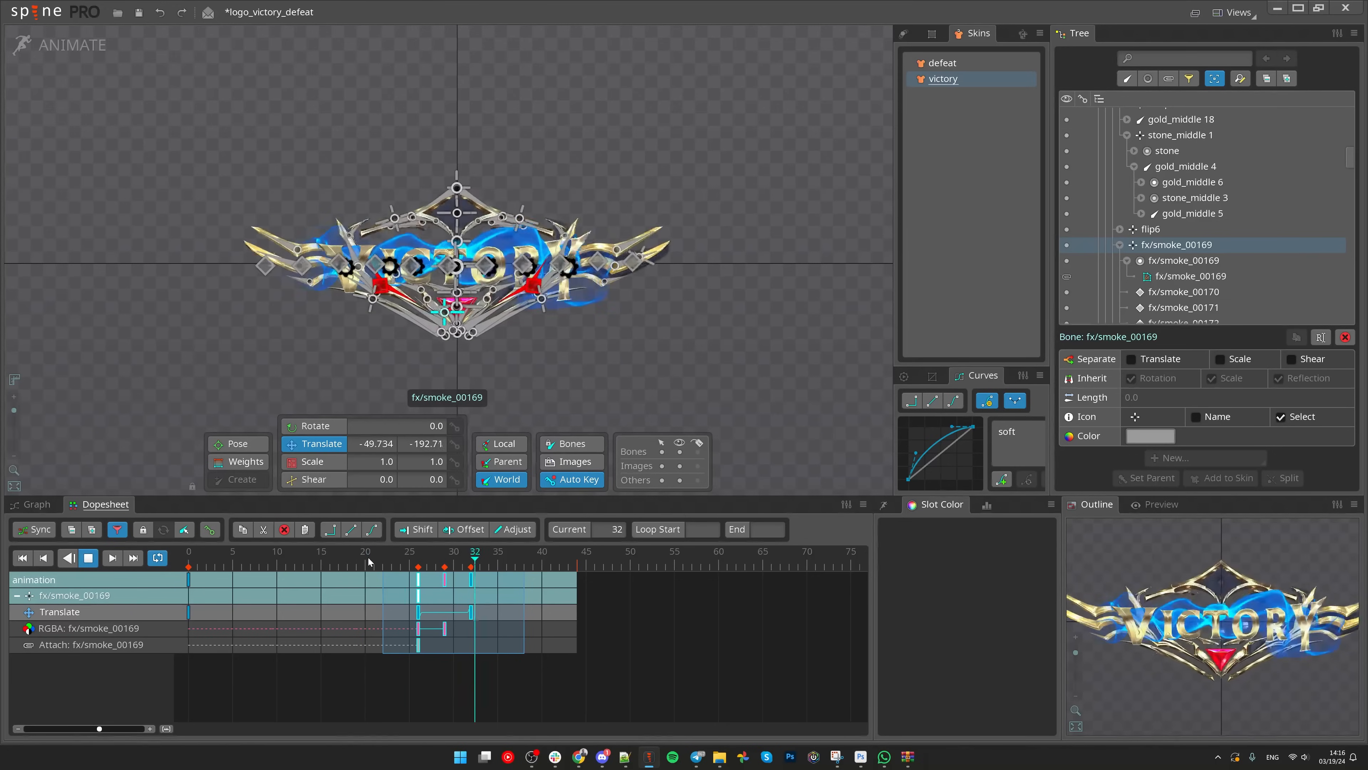
Step: Replay the logo reveal from around frame 20 to check the smoke's timing, and save the project
click(369, 561)
click(368, 562)
click(368, 562)
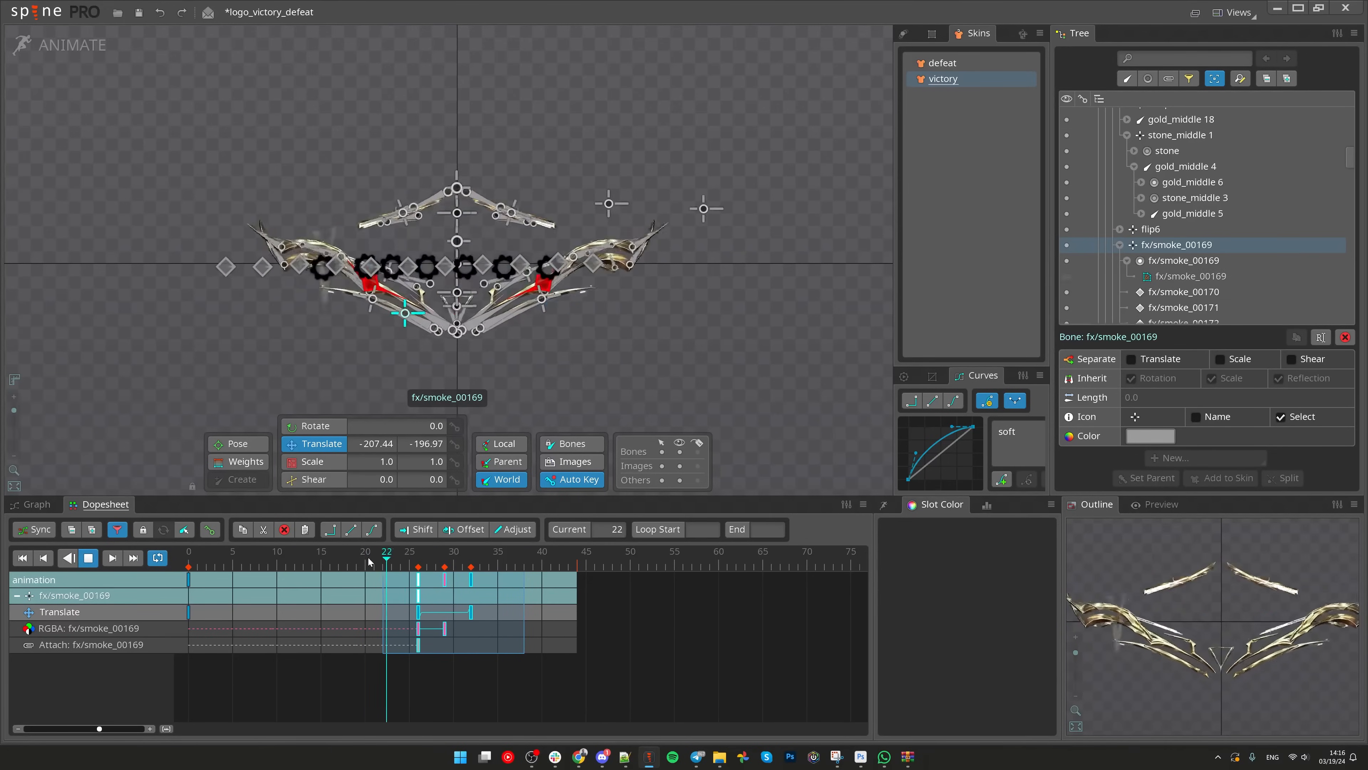
key(space)
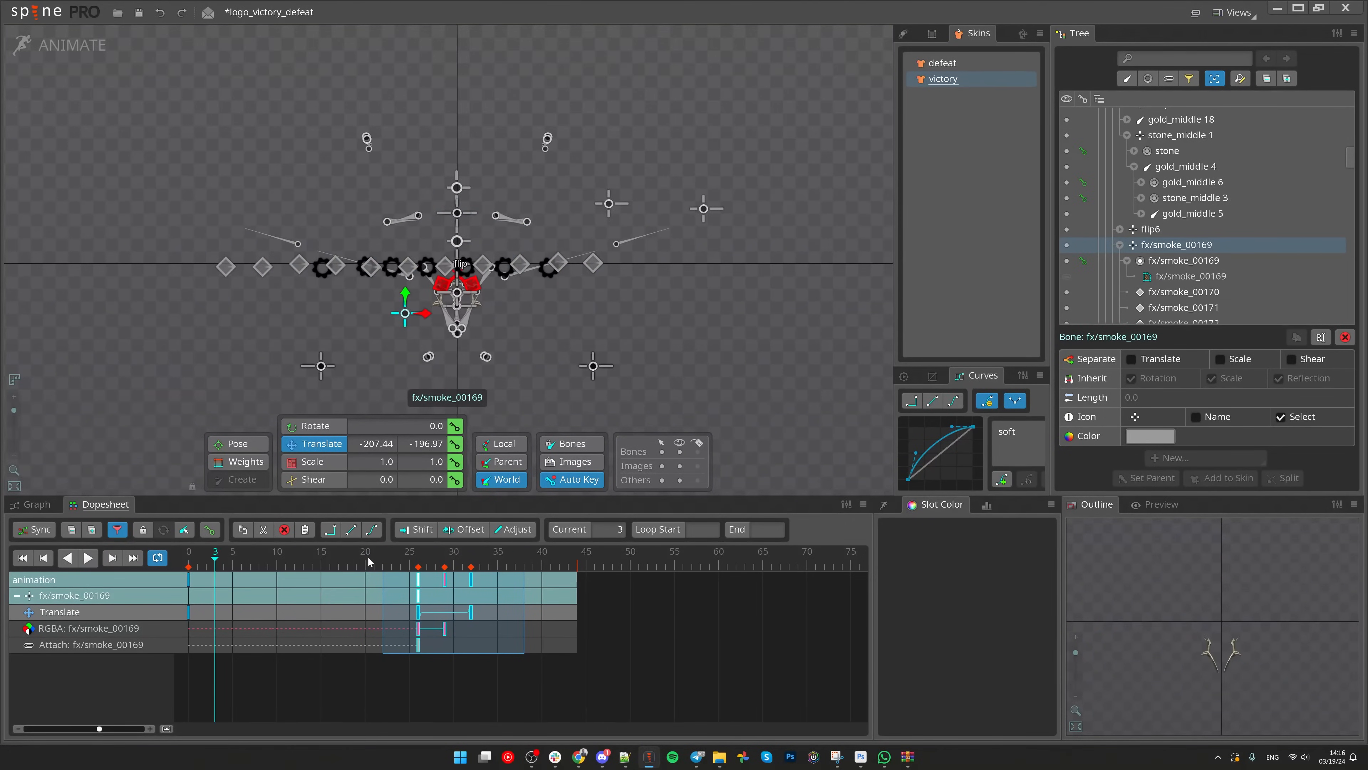
key(ctrl+s)
click(369, 561)
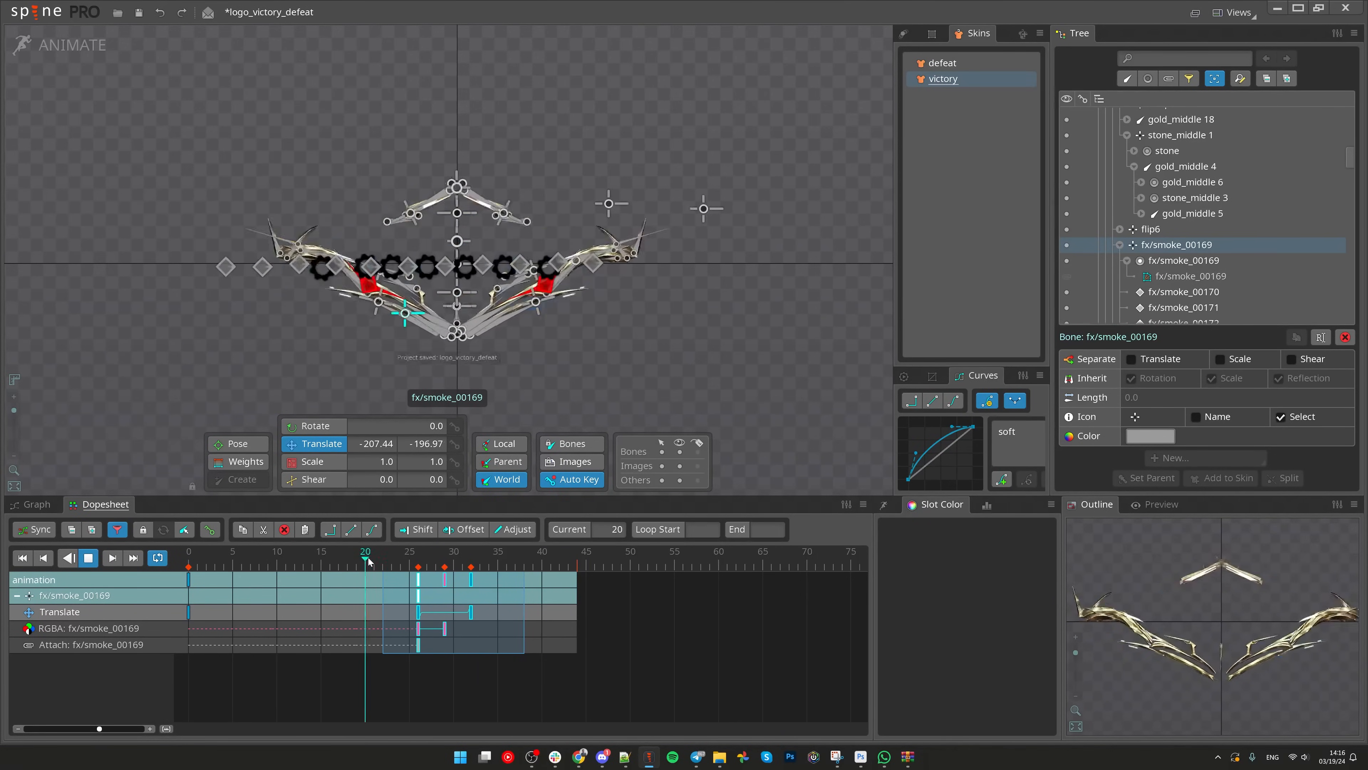
key(ctrl+s)
click(434, 571)
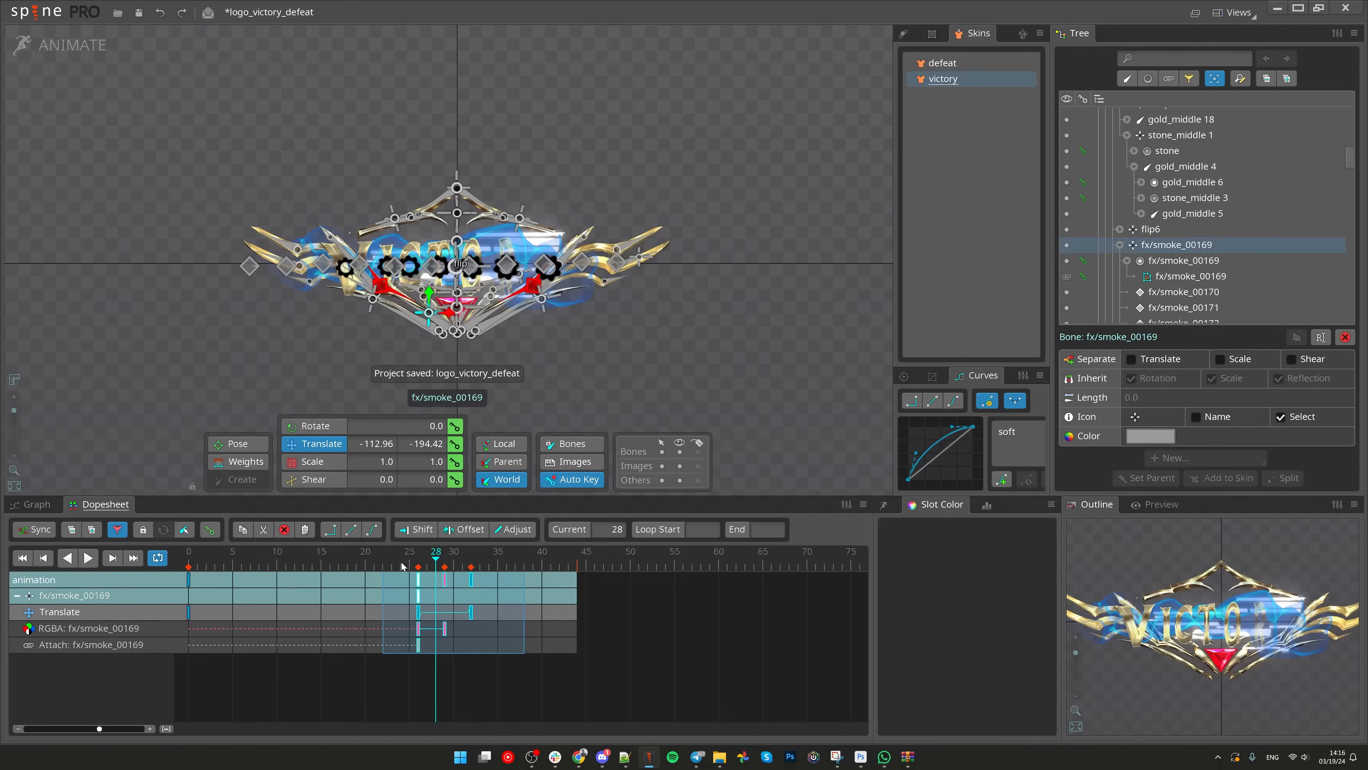
Step: Go to frame 32 and select the smoke bones fx/smoke_00170 through fx/smoke_00180
drag(402, 565, 475, 569)
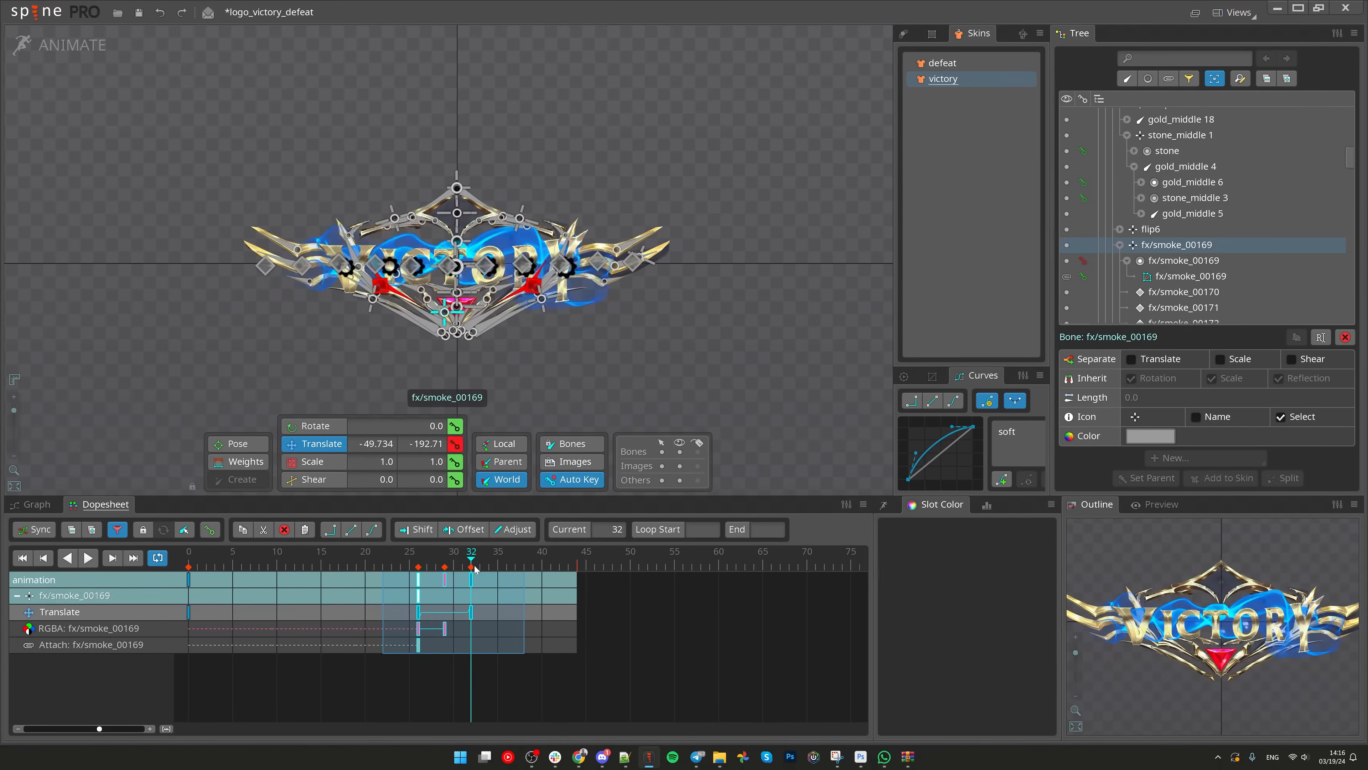
click(1189, 276)
scroll(1189, 254, down, 1)
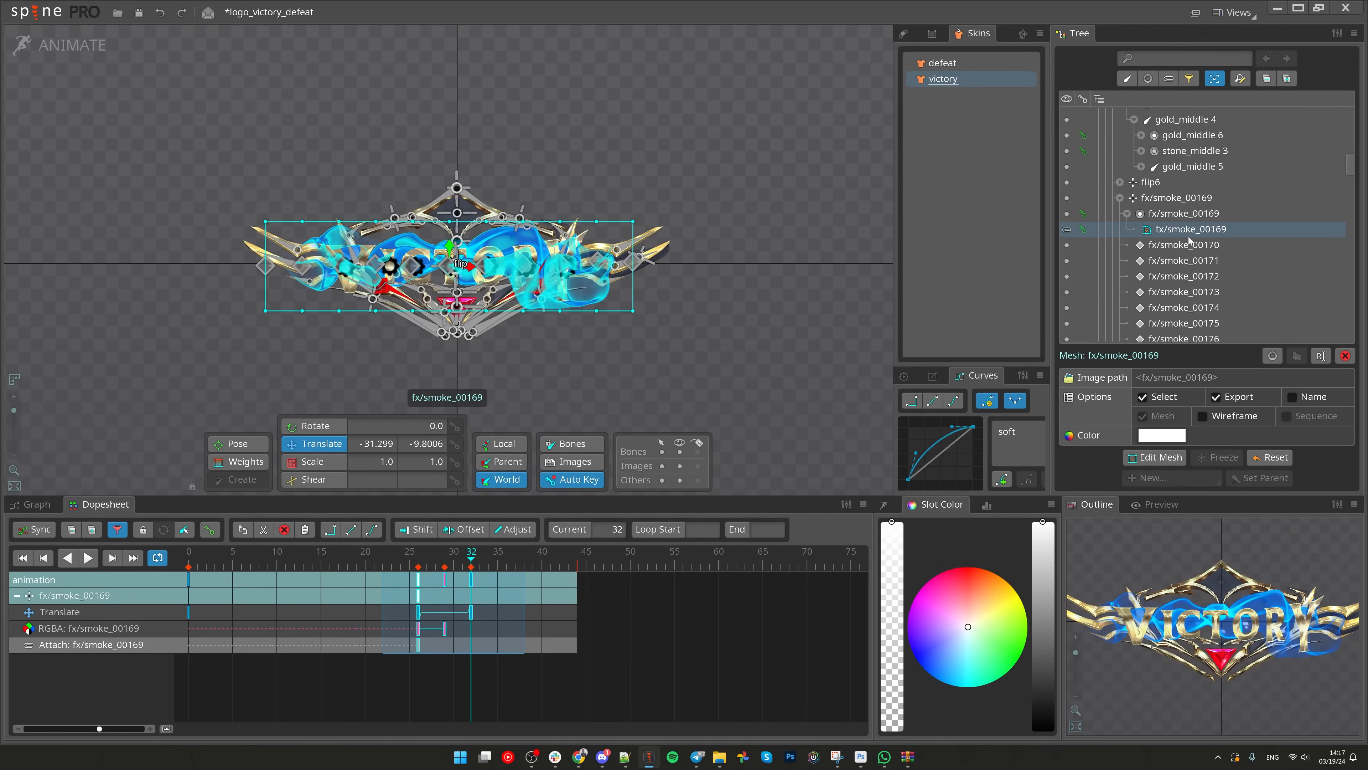
click(1178, 246)
scroll(1189, 269, down, 4)
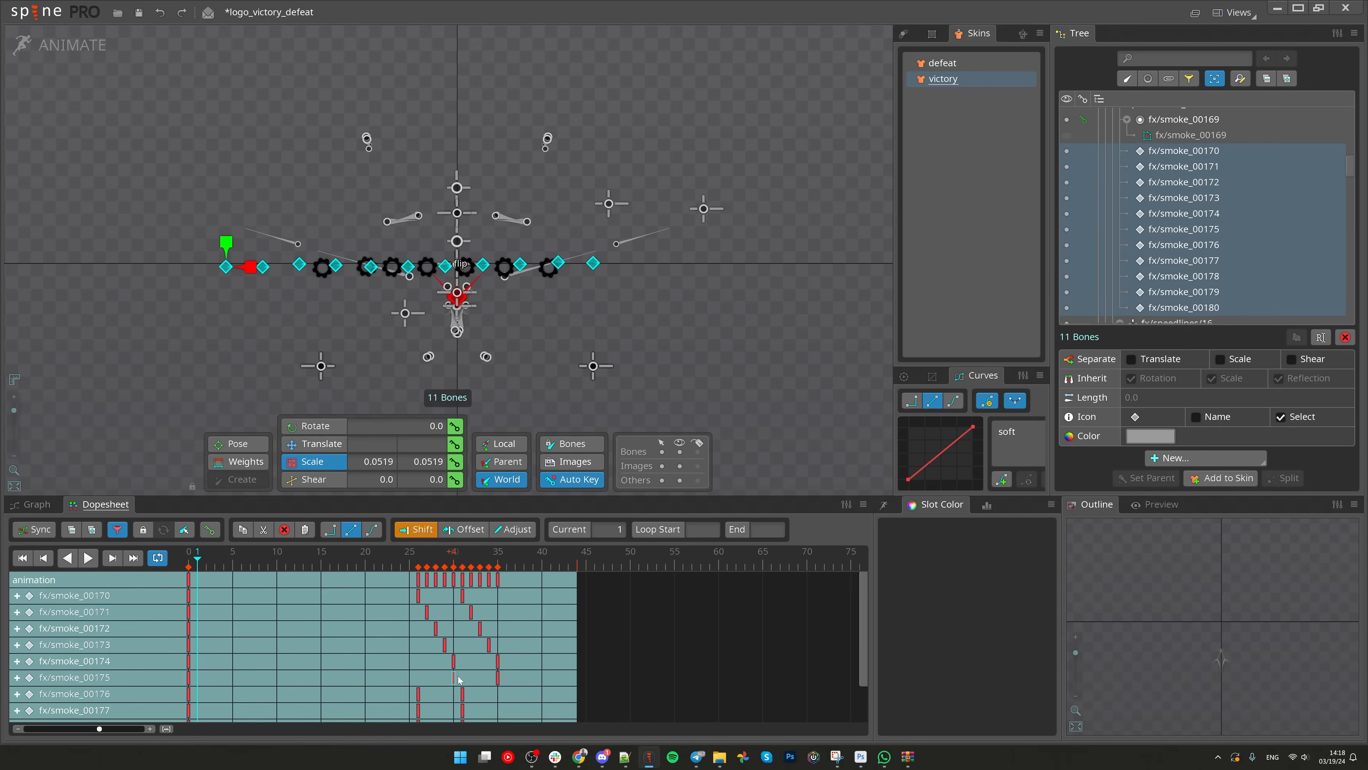
Step: Stagger the scale keys one frame apart from fx/smoke_00175, on frames 31 and 36, down to fx/smoke_00180, and apply the soft curve preset
drag(458, 680, 466, 680)
drag(419, 695, 471, 695)
scroll(464, 679, down, 2)
drag(419, 667, 467, 668)
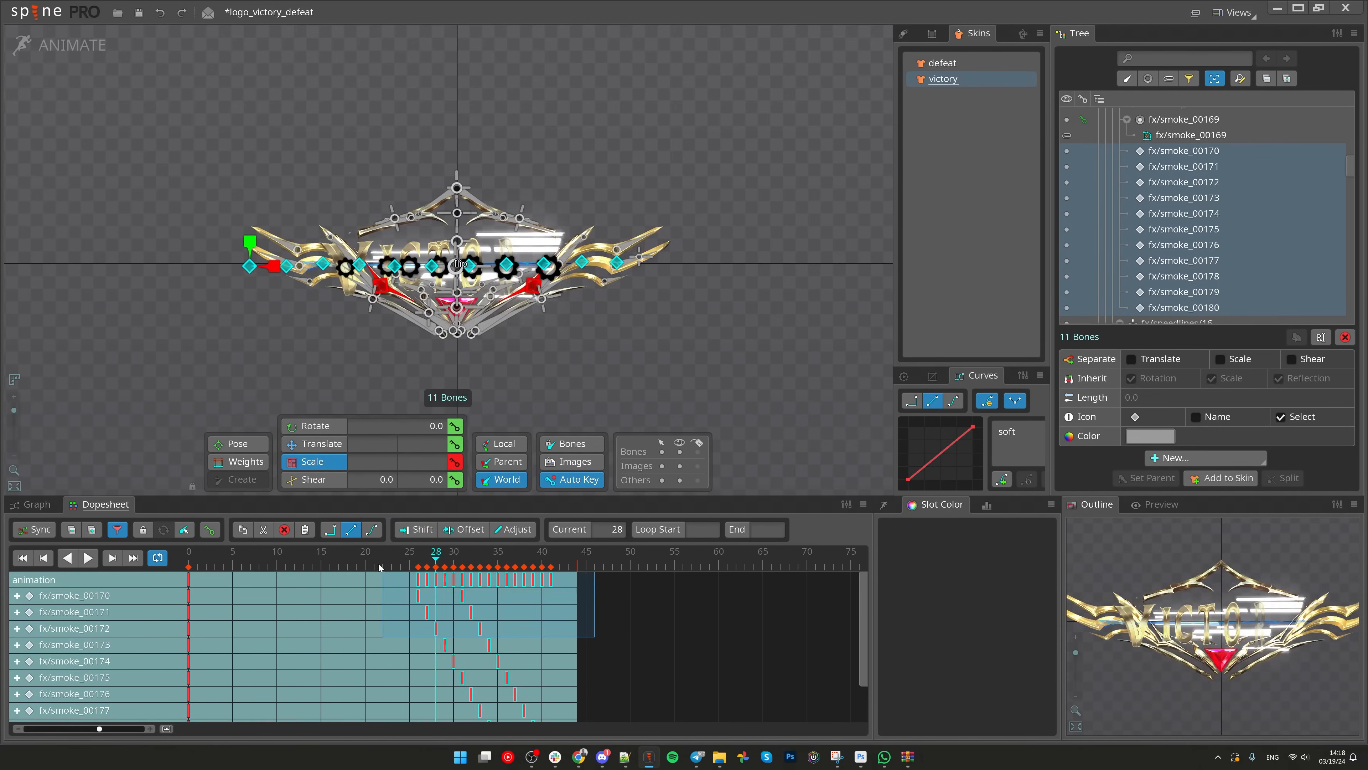
click(1005, 439)
mouse_move(436, 560)
mouse_down()
mouse_move(385, 560)
mouse_move(436, 561)
mouse_up()
drag(481, 576, 400, 561)
Step: Shift the smoke slot's opacity and attachment keys slightly earlier and play back the smoke reveal
click(1167, 120)
drag(469, 628, 403, 645)
drag(443, 631, 424, 633)
drag(420, 560, 385, 561)
key(d)
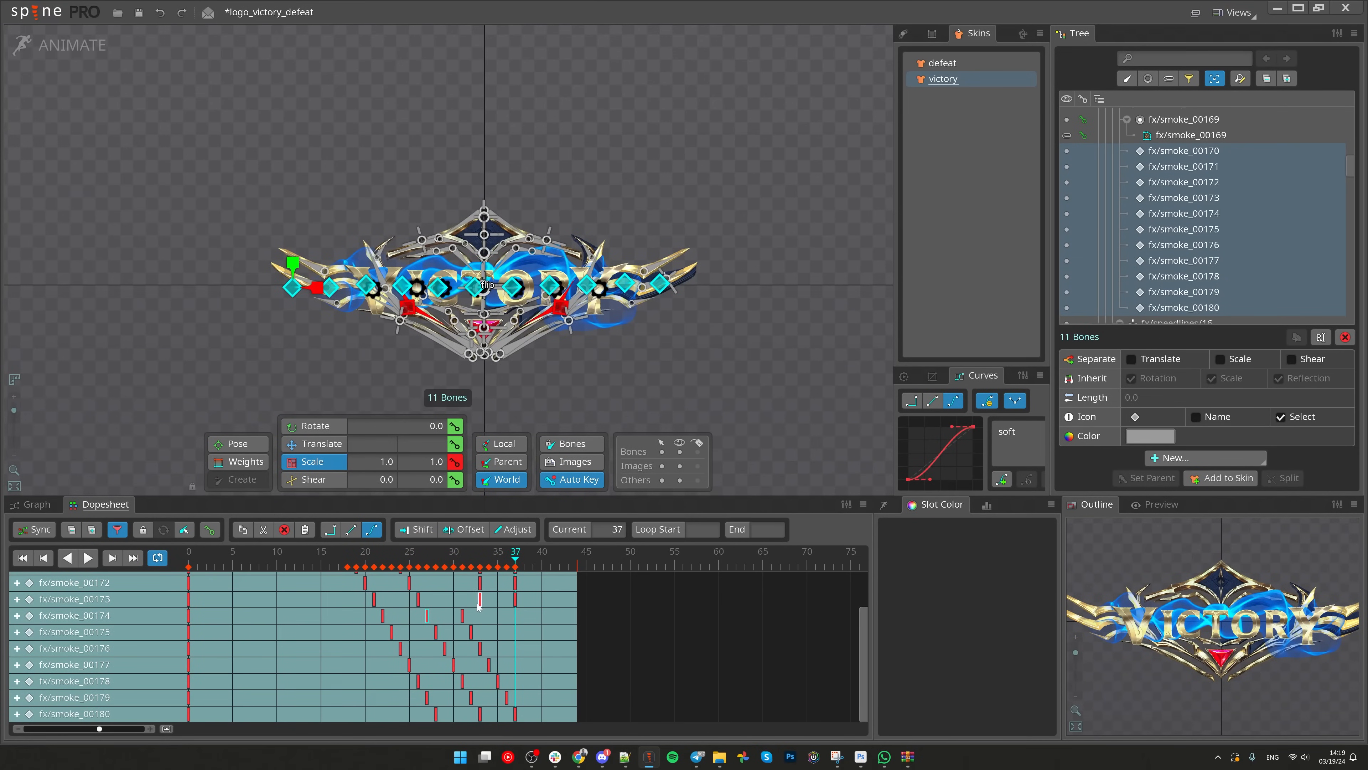
Step: Finish staggering the smoke bones' last scale keys one frame apart, starting on frame 27 for fx/smoke_00170, and review the timing
scroll(462, 614, up, 2)
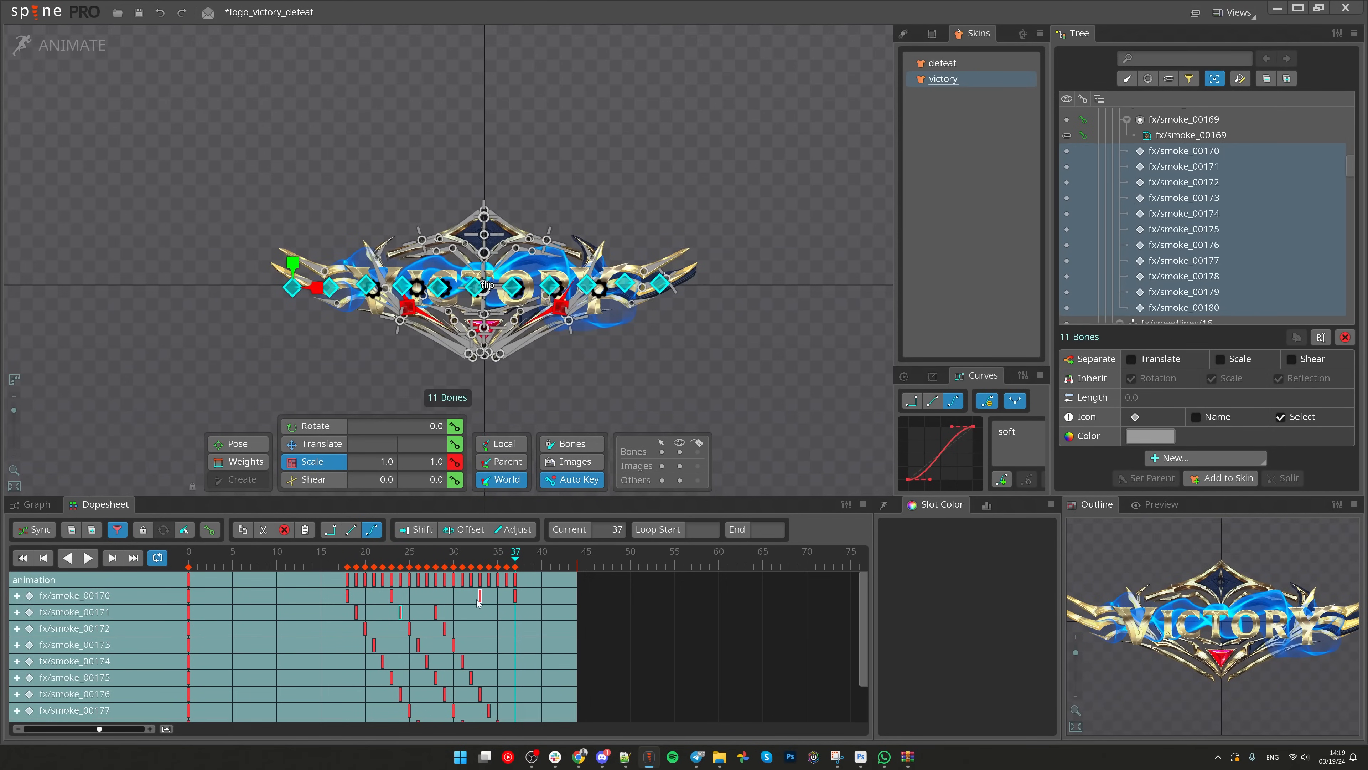
key(d)
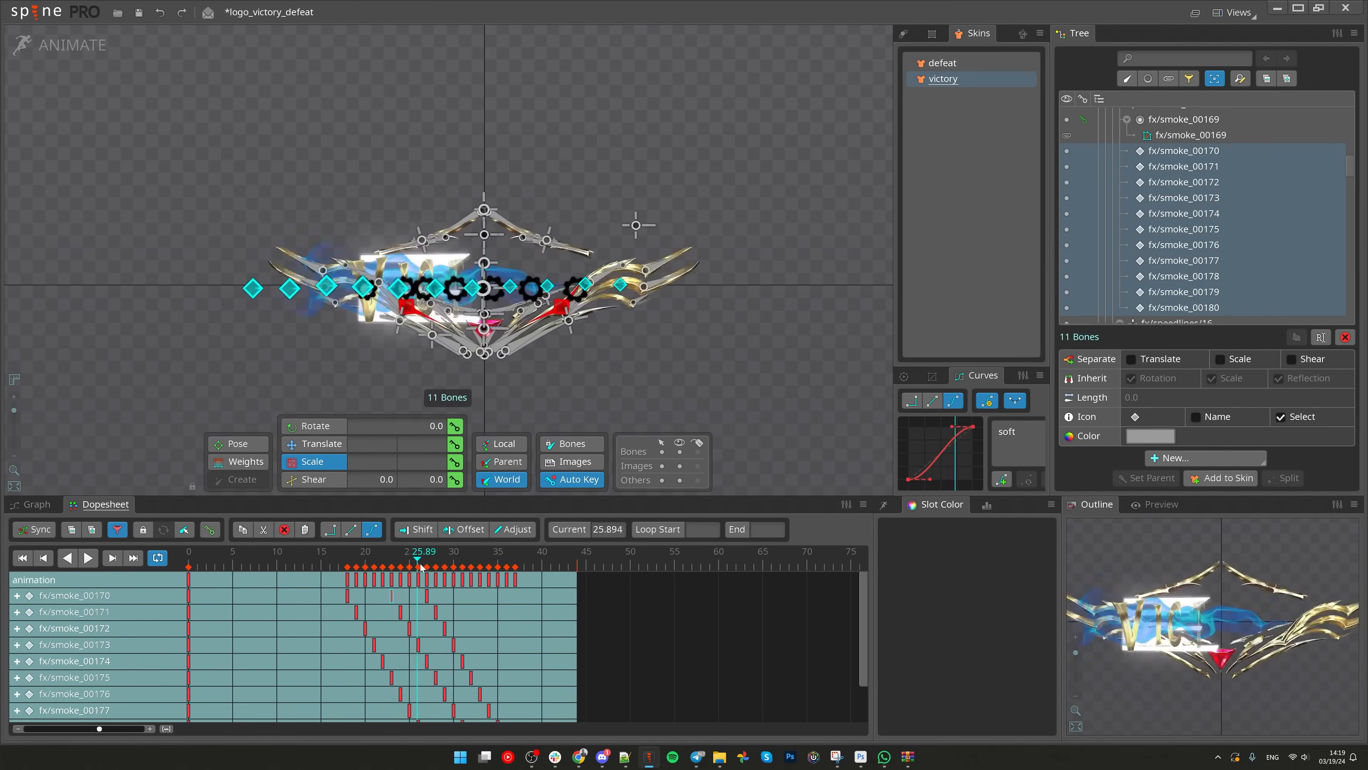
click(500, 576)
mouse_move(500, 576)
mouse_down()
mouse_move(448, 570)
mouse_move(480, 570)
mouse_up()
drag(595, 653, 387, 567)
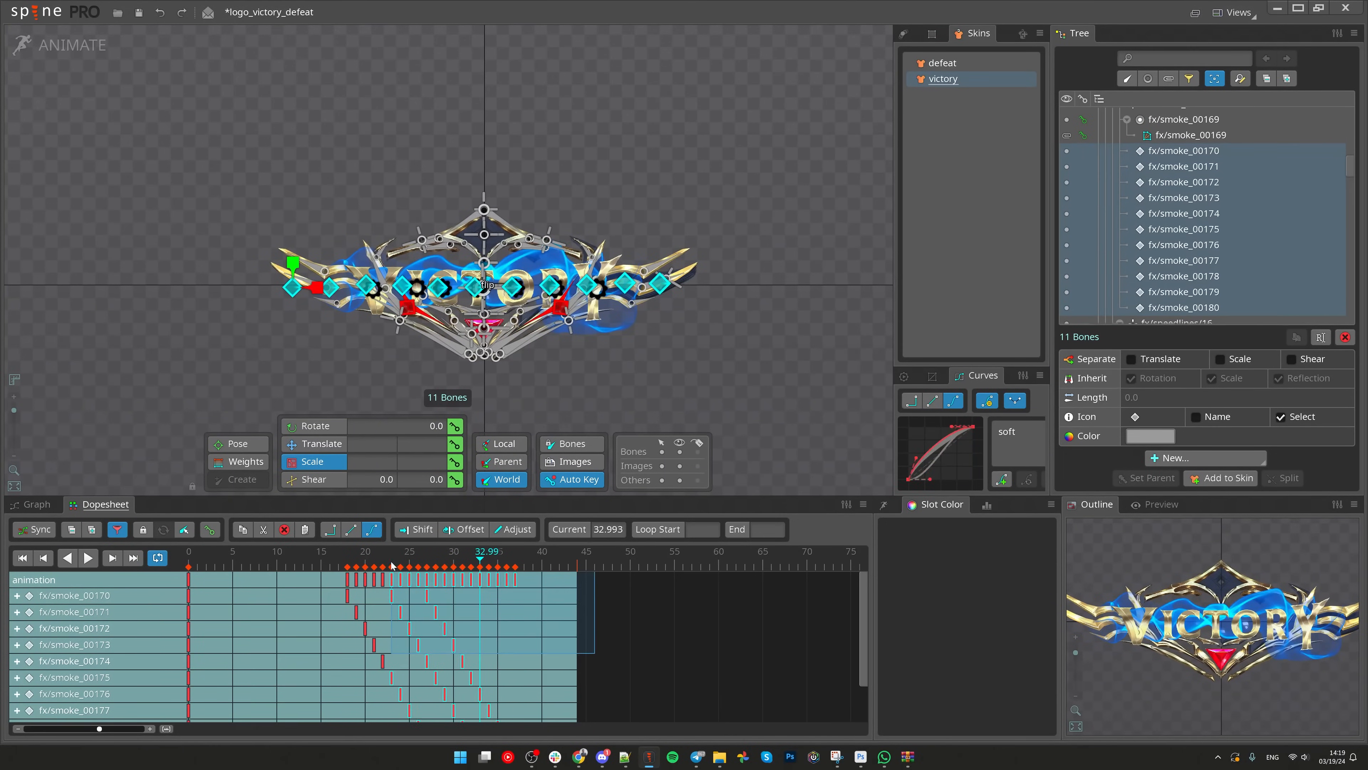
click(662, 619)
scroll(571, 677, down, 3)
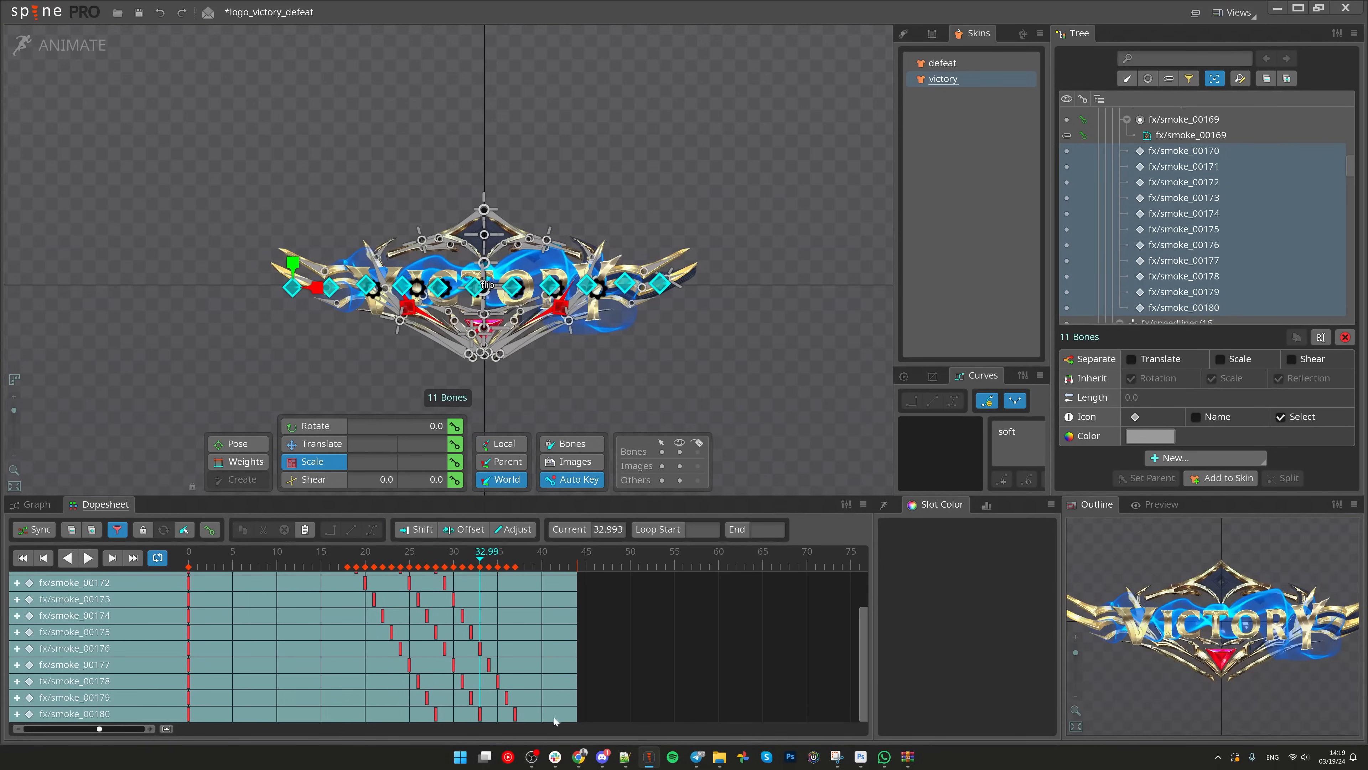
Step: Apply the soft curve preset to the smoke bones' middle scale keys and give their first scale keys an ease-out curve
drag(552, 718, 465, 662)
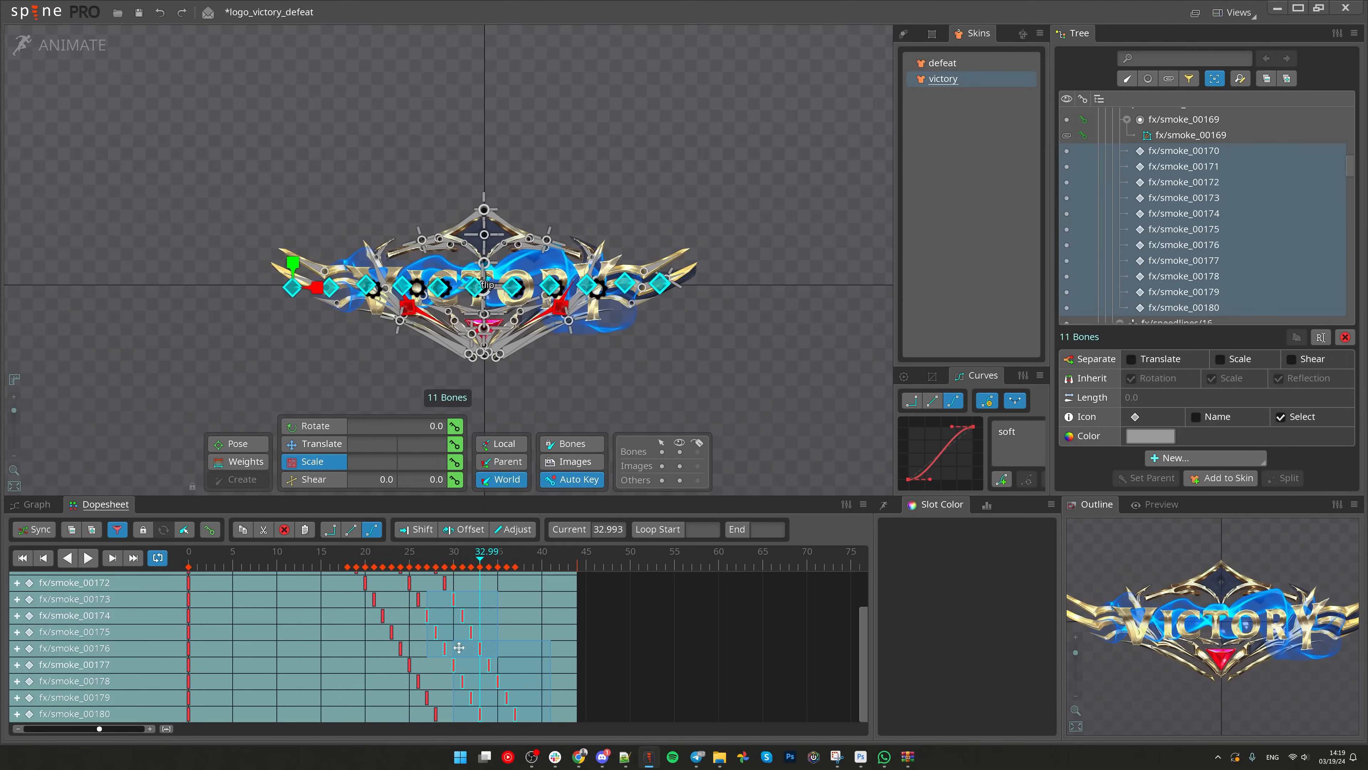
scroll(482, 614, up, 3)
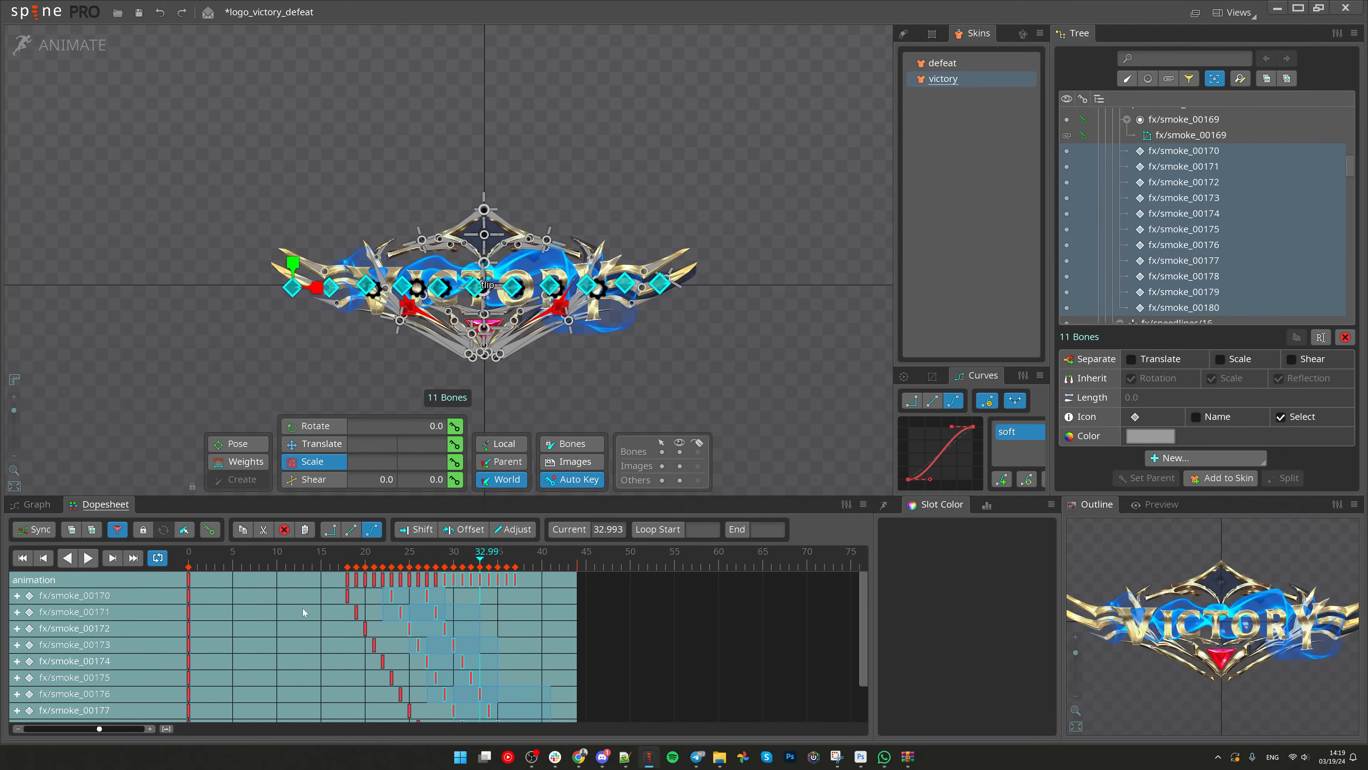
drag(312, 620, 366, 573)
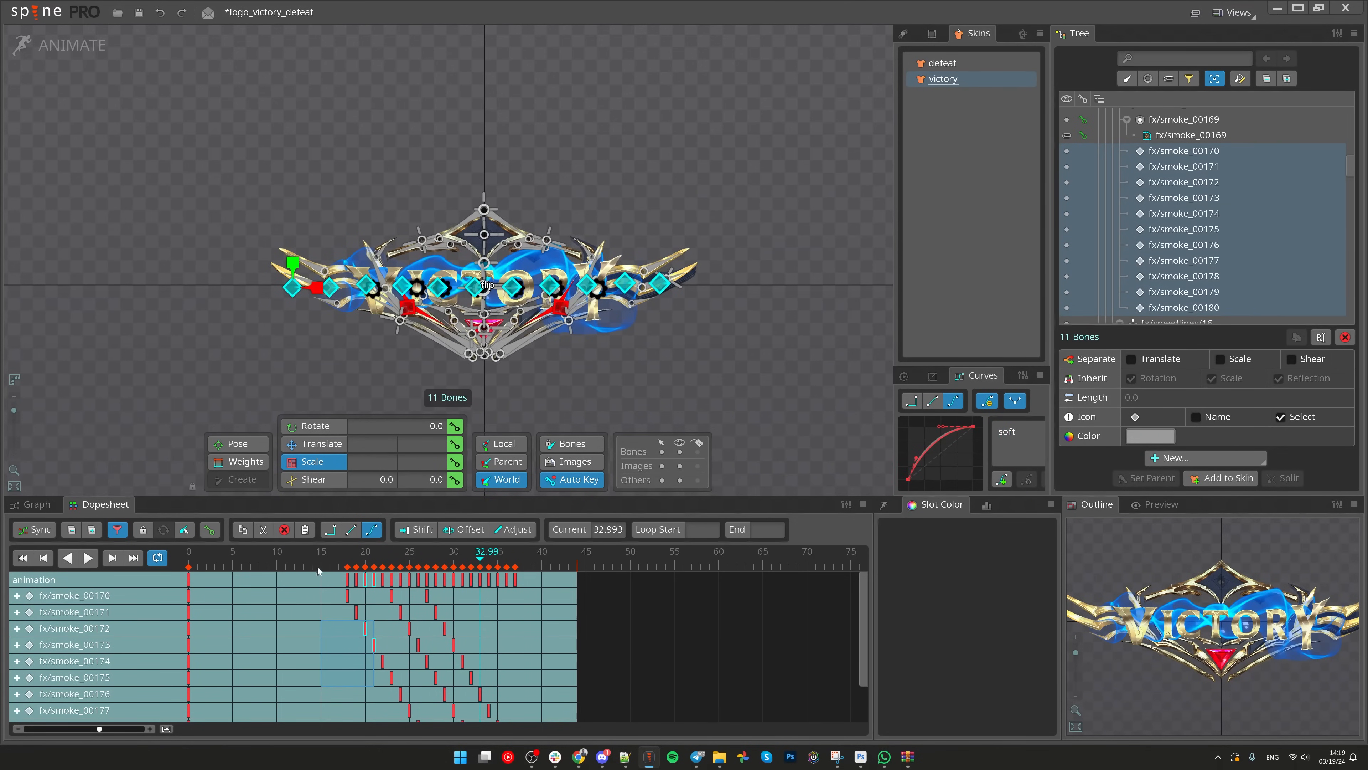
Step: Play back and scrub the smoke reveal to check the eased bone scaling, stopping on frame 40
key(l)
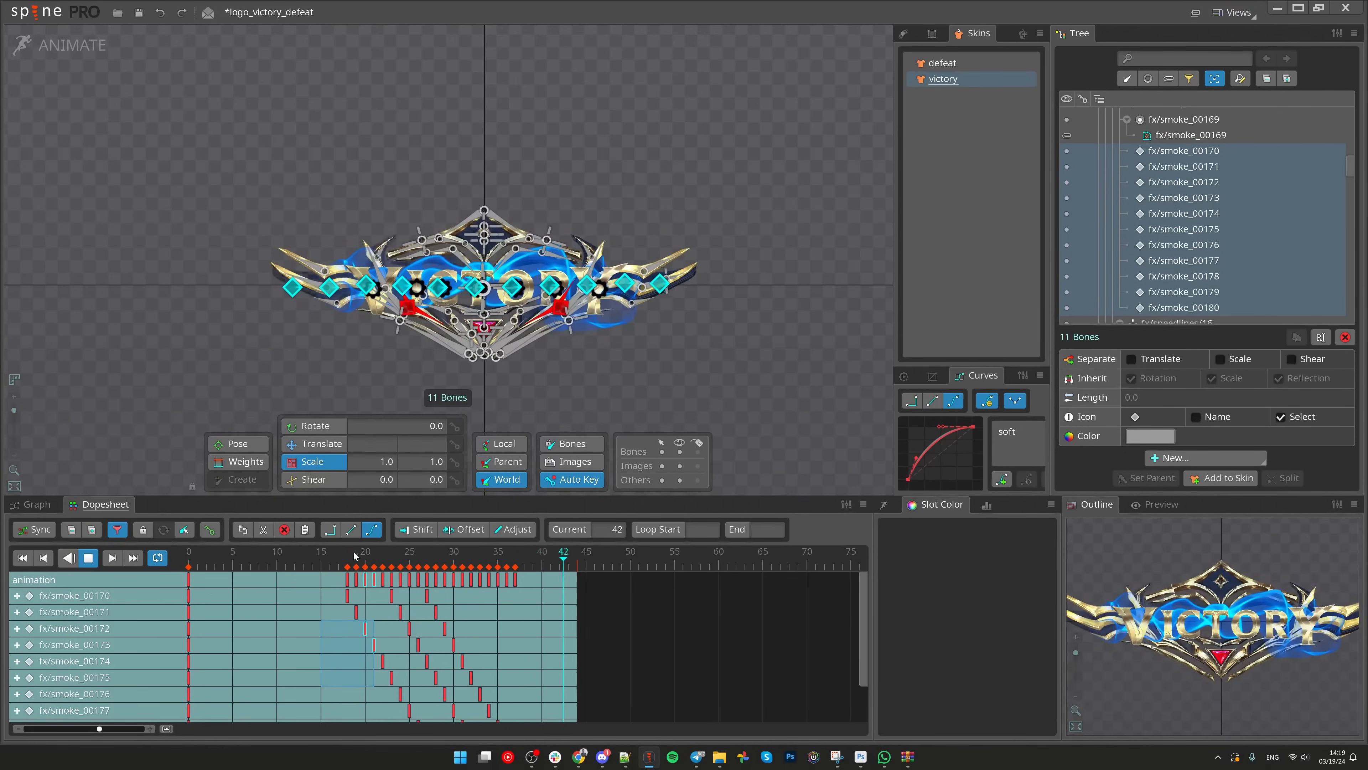
key(l)
drag(315, 557, 427, 559)
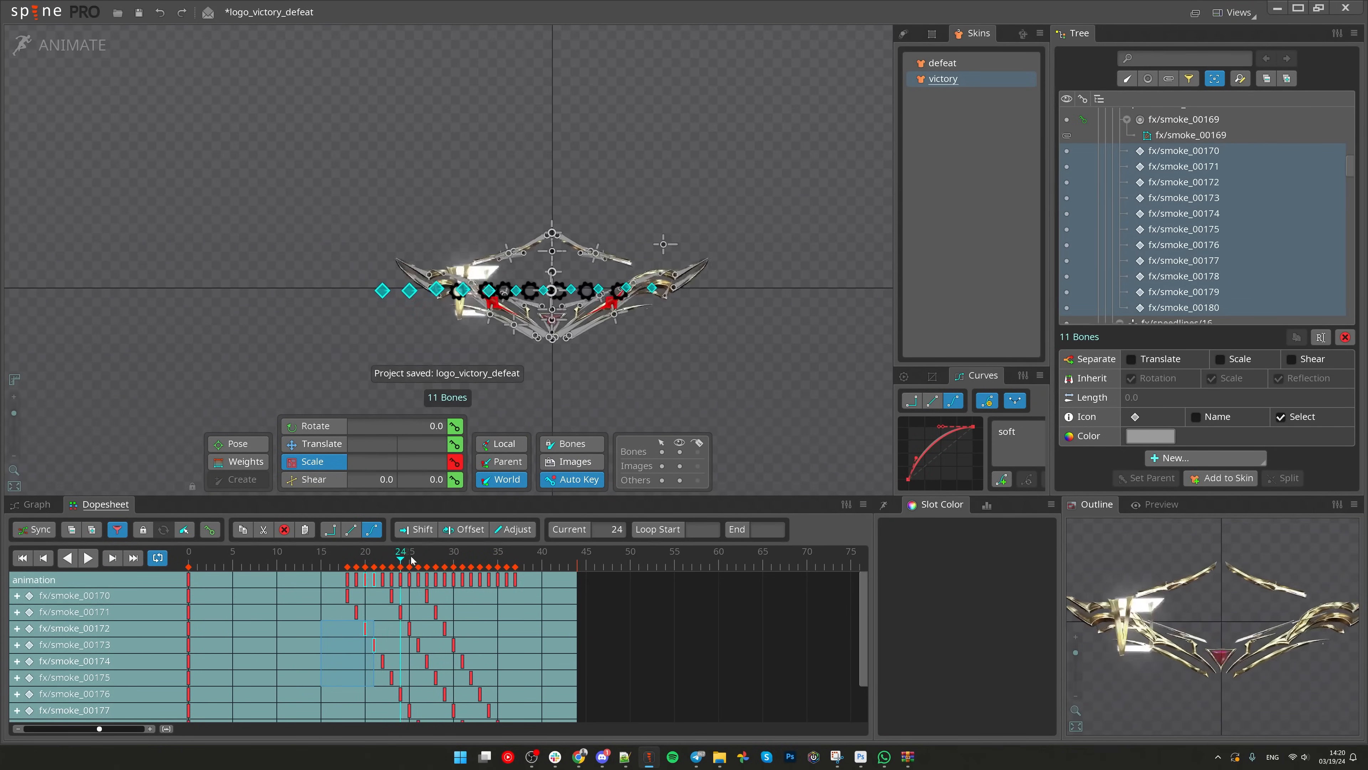
scroll(586, 259, up, 2)
drag(522, 559, 542, 557)
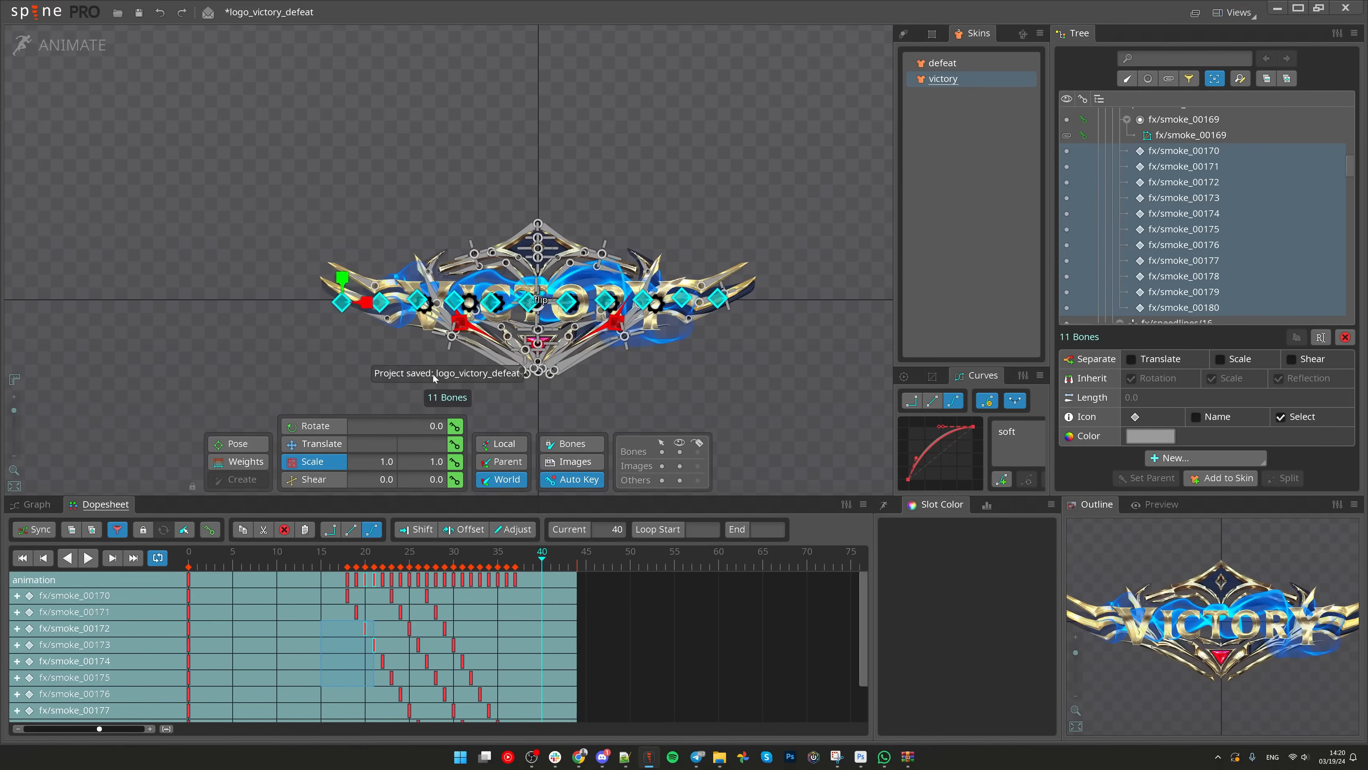
Step: Try moving the bone fx/smoke_00171 toward the logo's centre, undo the move, and select fx/smoke_00172
click(384, 304)
drag(385, 304, 435, 303)
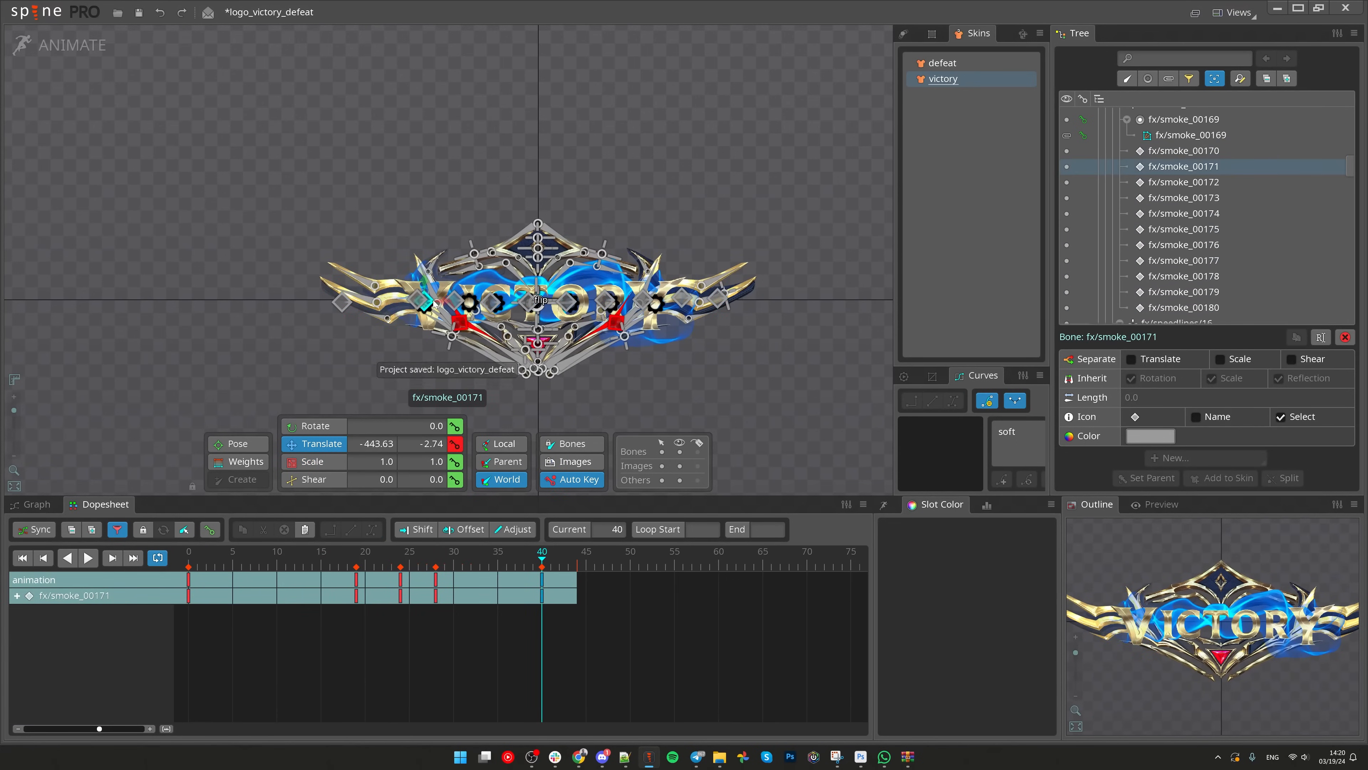
key(ctrl+z)
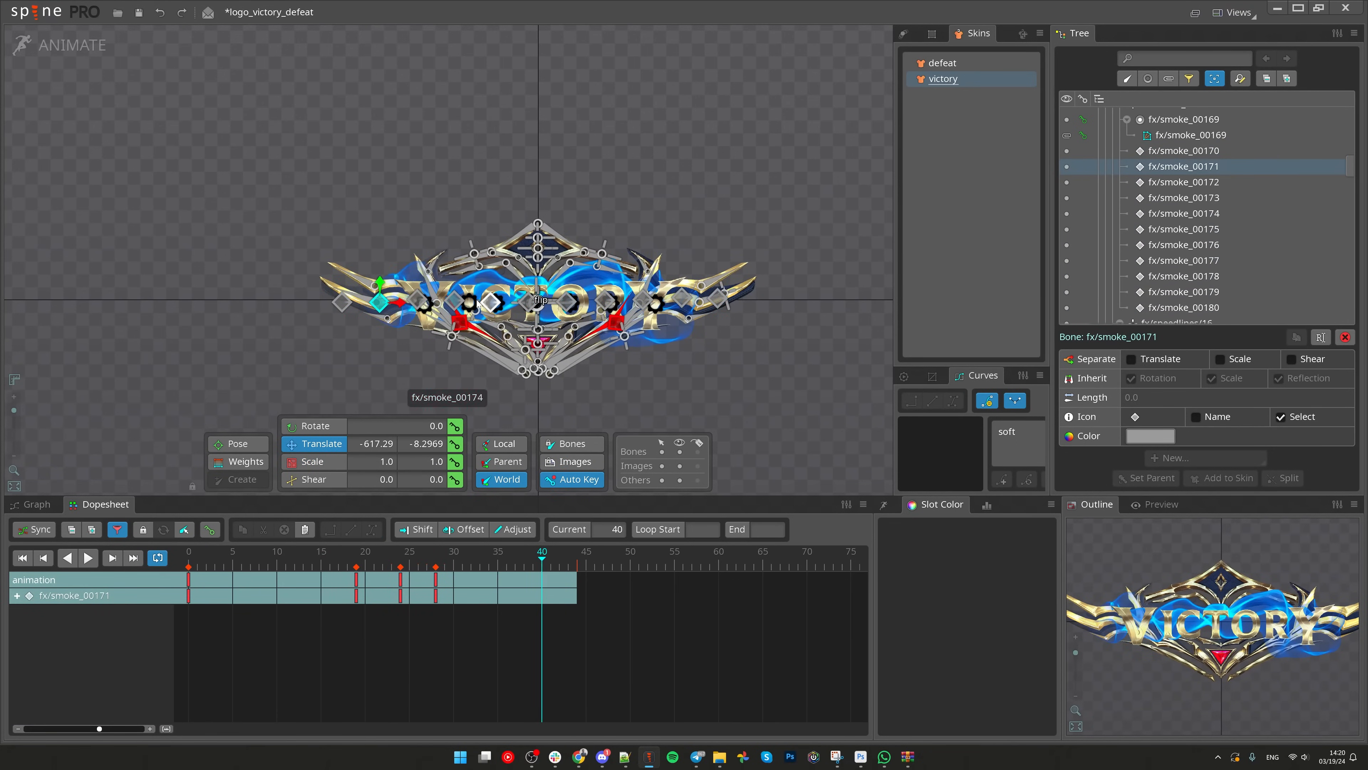
click(419, 301)
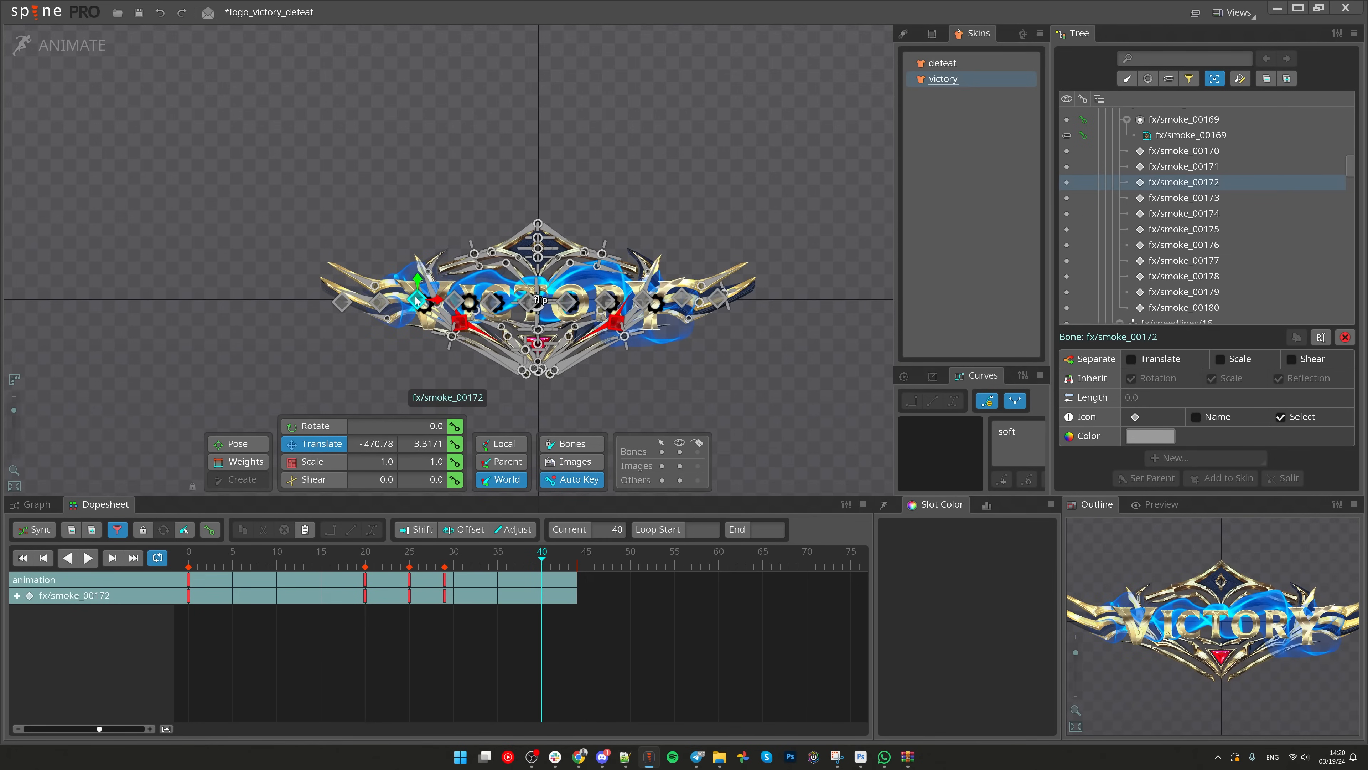
Step: Save the project and, in setup mode, duplicate the parent bone fx/smoke_00169 together with its animation keys
key(ctrl+s)
click(64, 45)
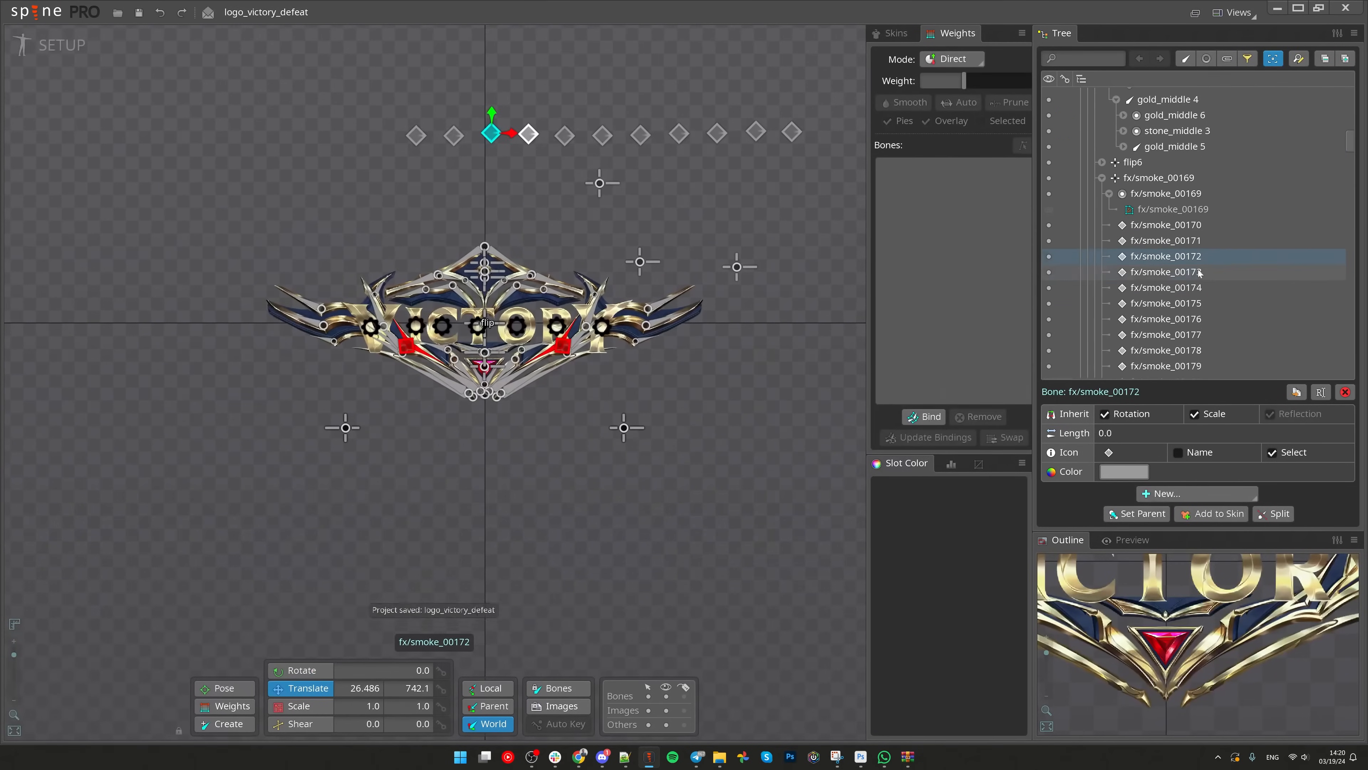
scroll(1196, 272, up, 1)
right_click(1141, 230)
click(1141, 230)
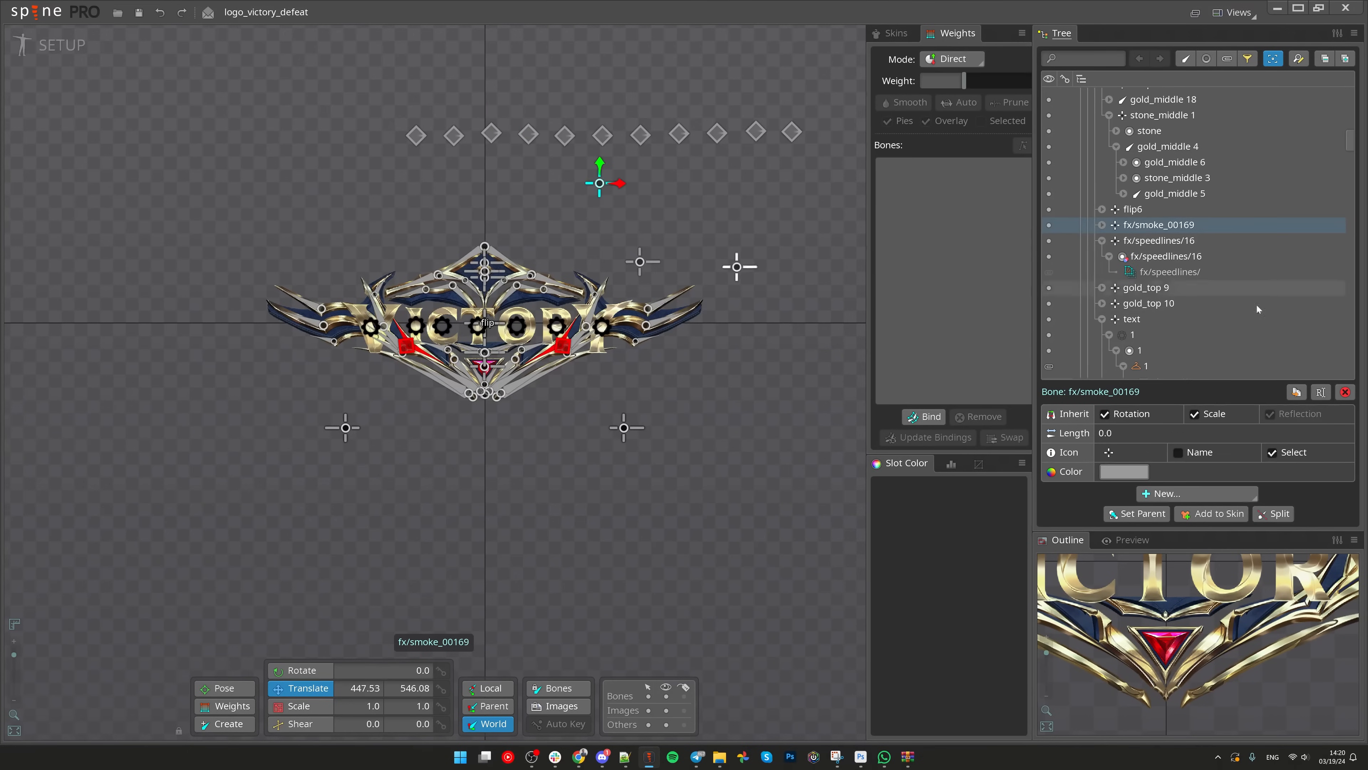
click(1297, 392)
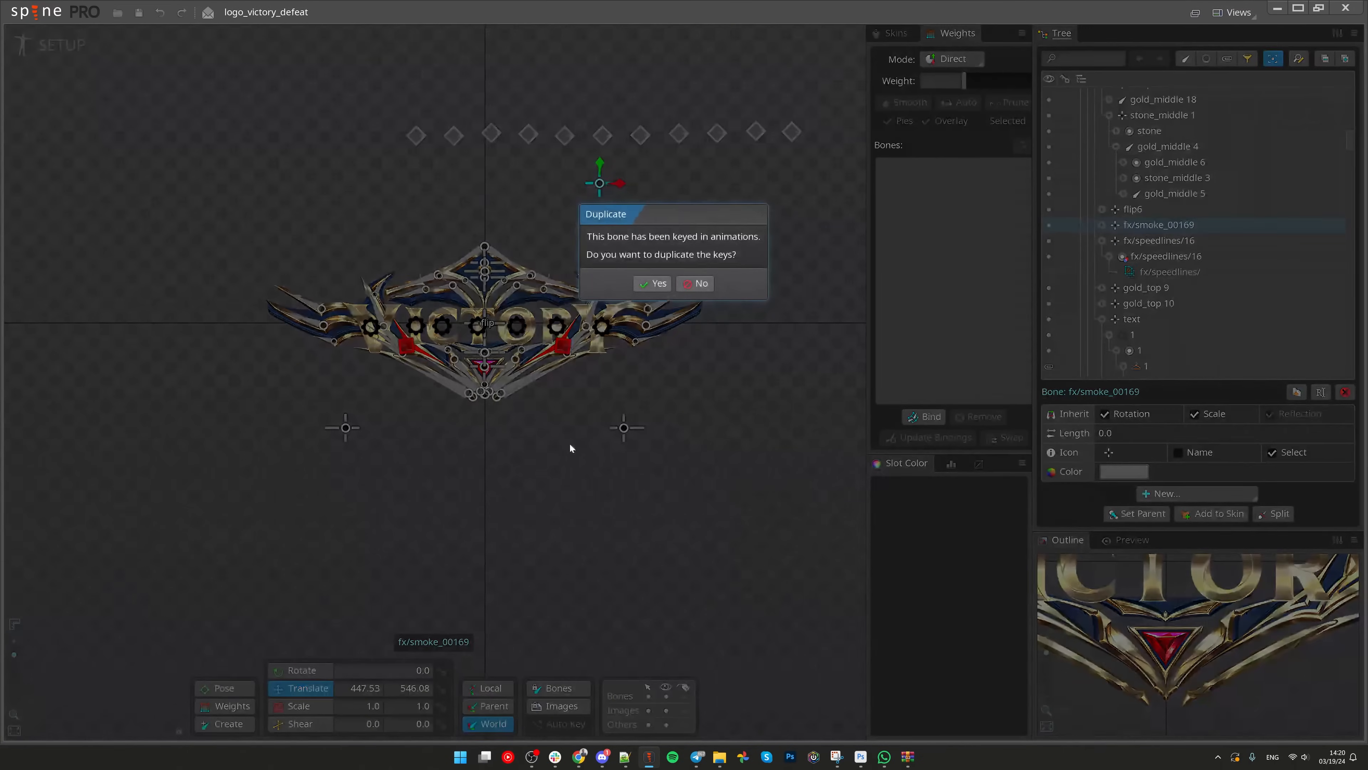
click(654, 284)
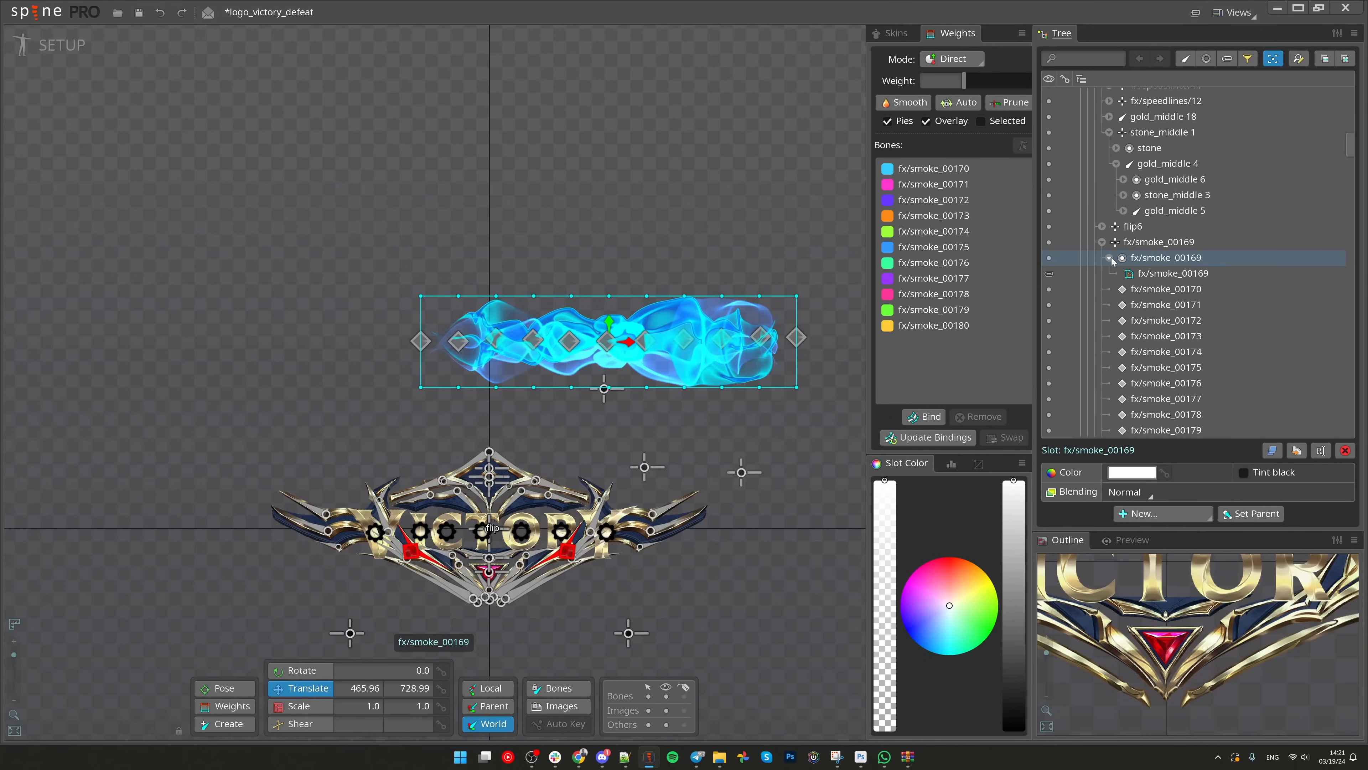
Step: Scale the duplicated smoke bone to 0.9166 and move it to about 404, 560 so it overlaps the original smoke
click(1111, 259)
click(1142, 274)
drag(796, 483, 818, 441)
key(ctrl+z)
key(v)
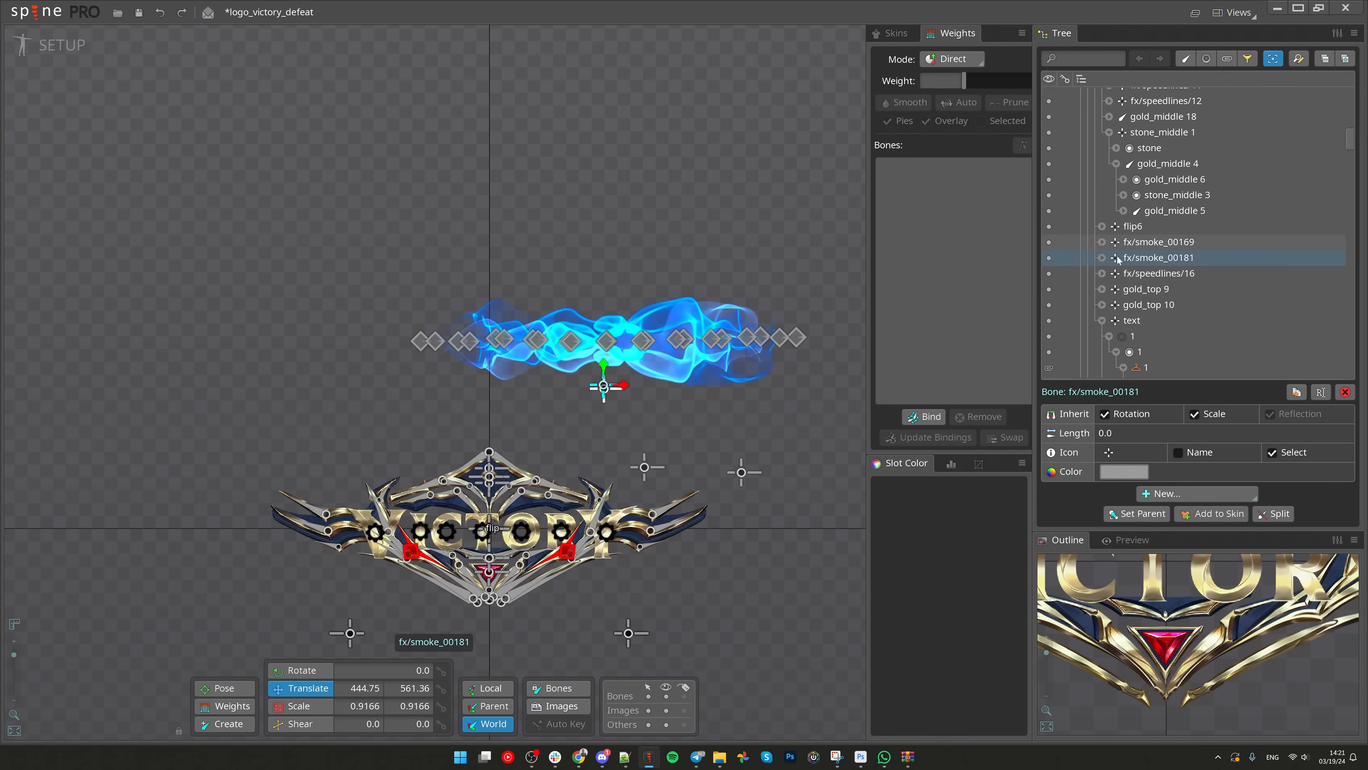
drag(784, 409, 721, 370)
scroll(773, 410, down, 2)
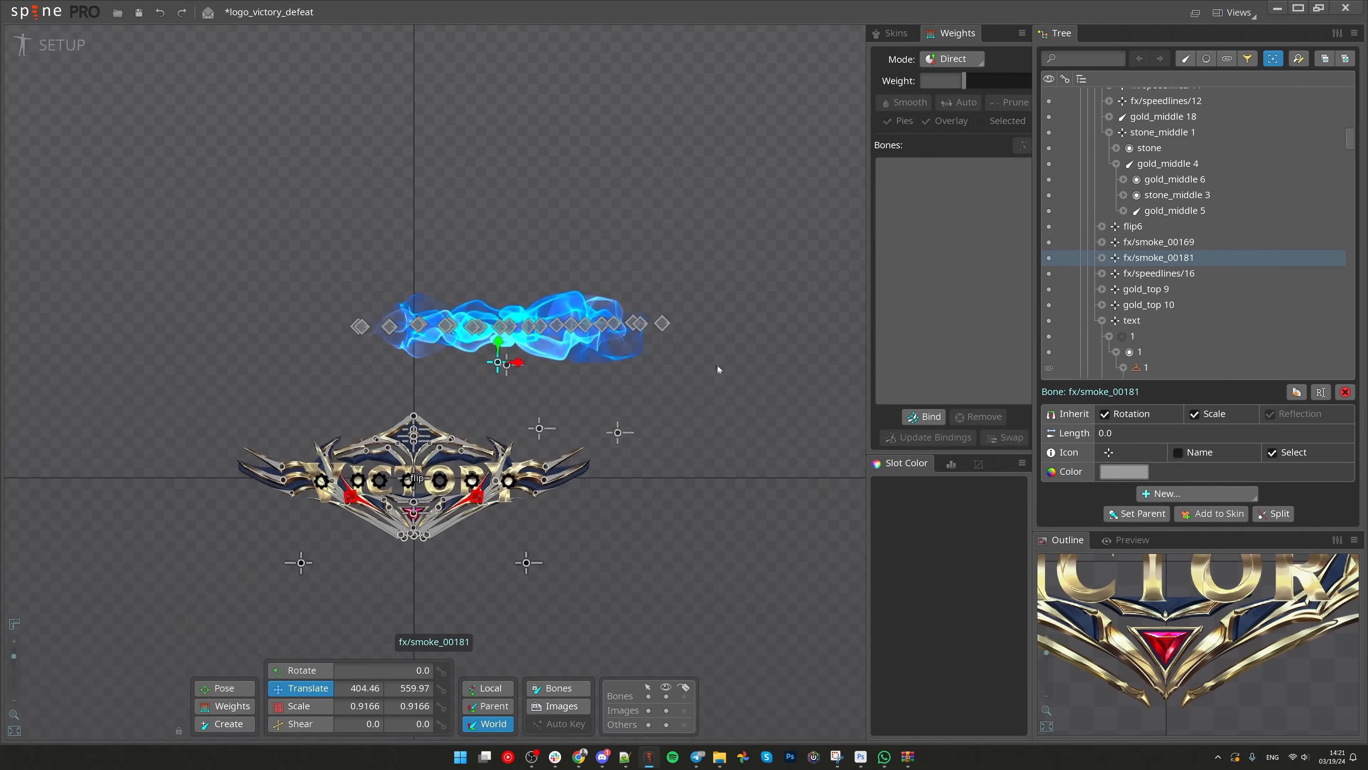
Step: Expand the duplicated smoke bone and its slot in the hierarchy, and save the project
key(ctrl+s)
click(1102, 258)
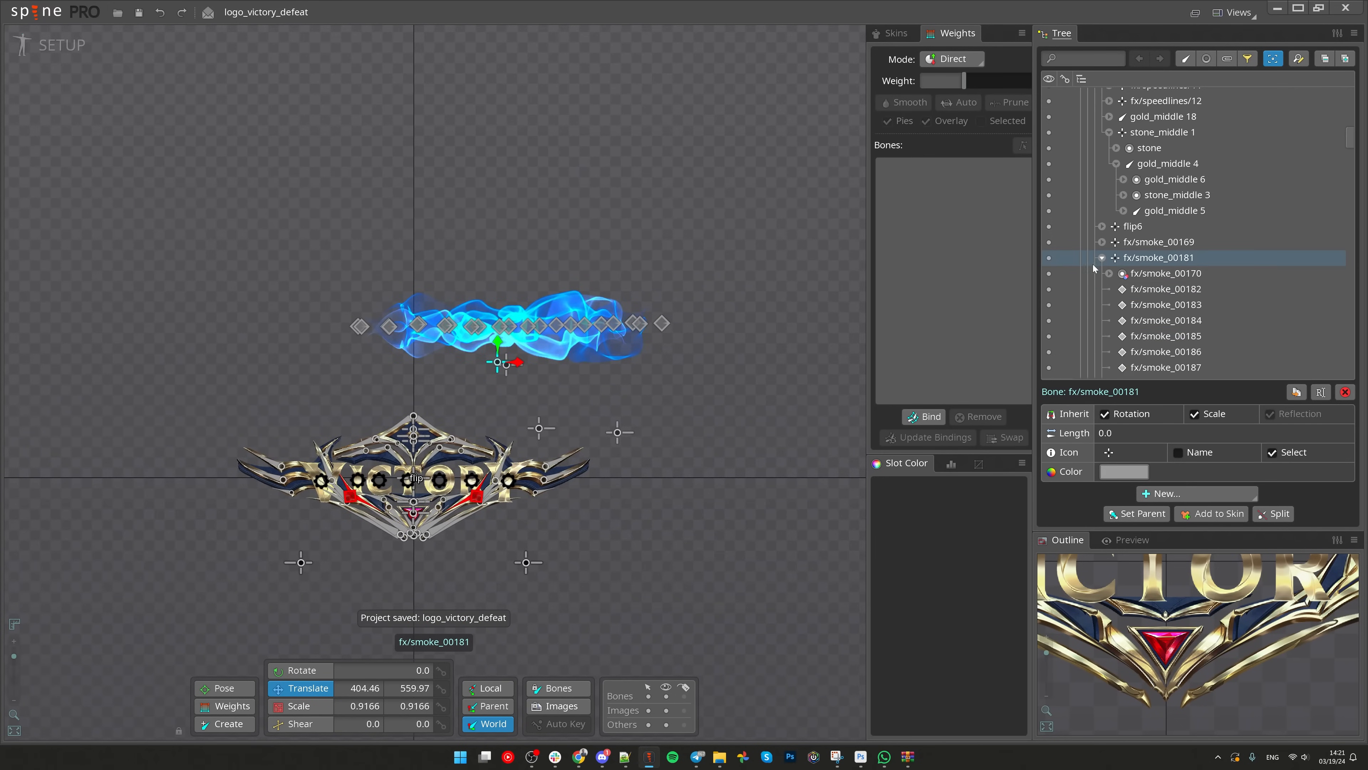
click(1114, 276)
click(1108, 274)
key(ctrl+s)
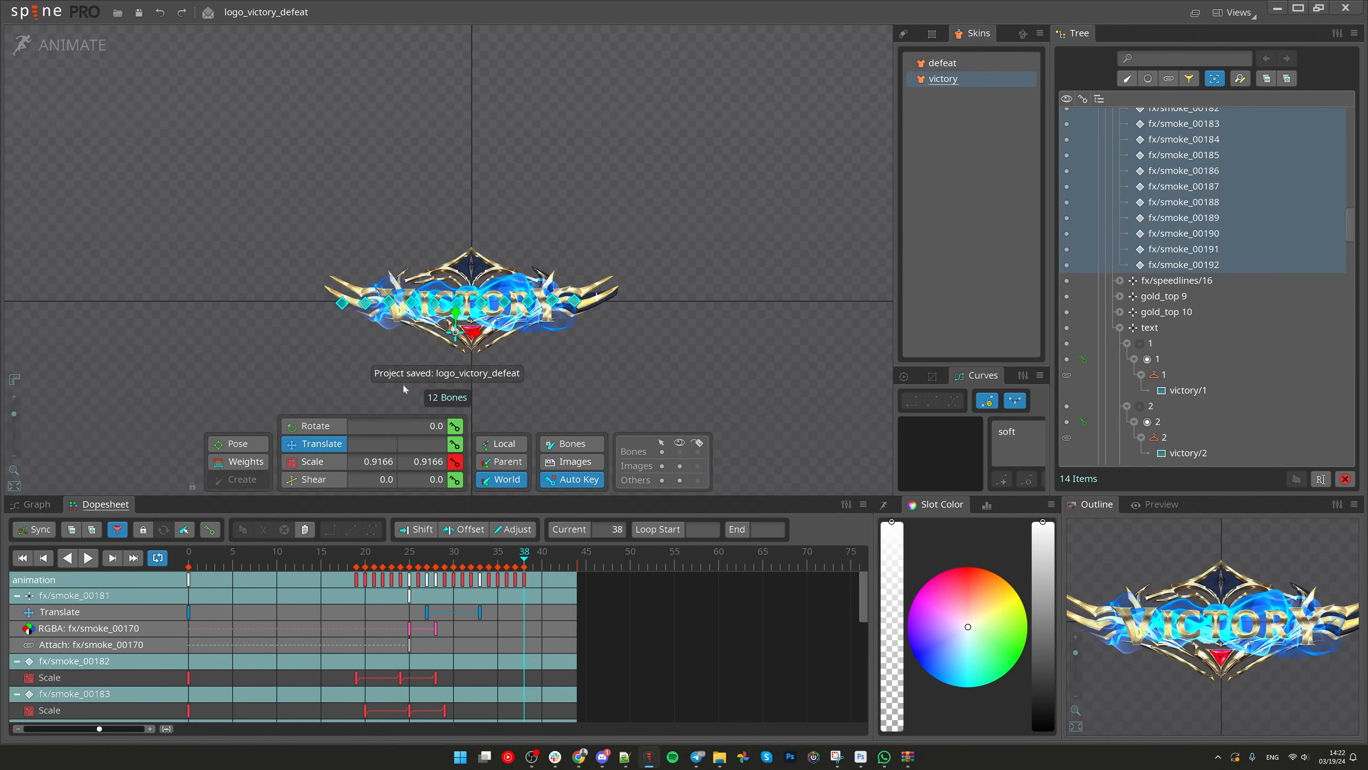
Step: In setup mode, add image 1 from the fx/glare folder to the root bone and place it below the logo
click(59, 43)
scroll(377, 324, up, 4)
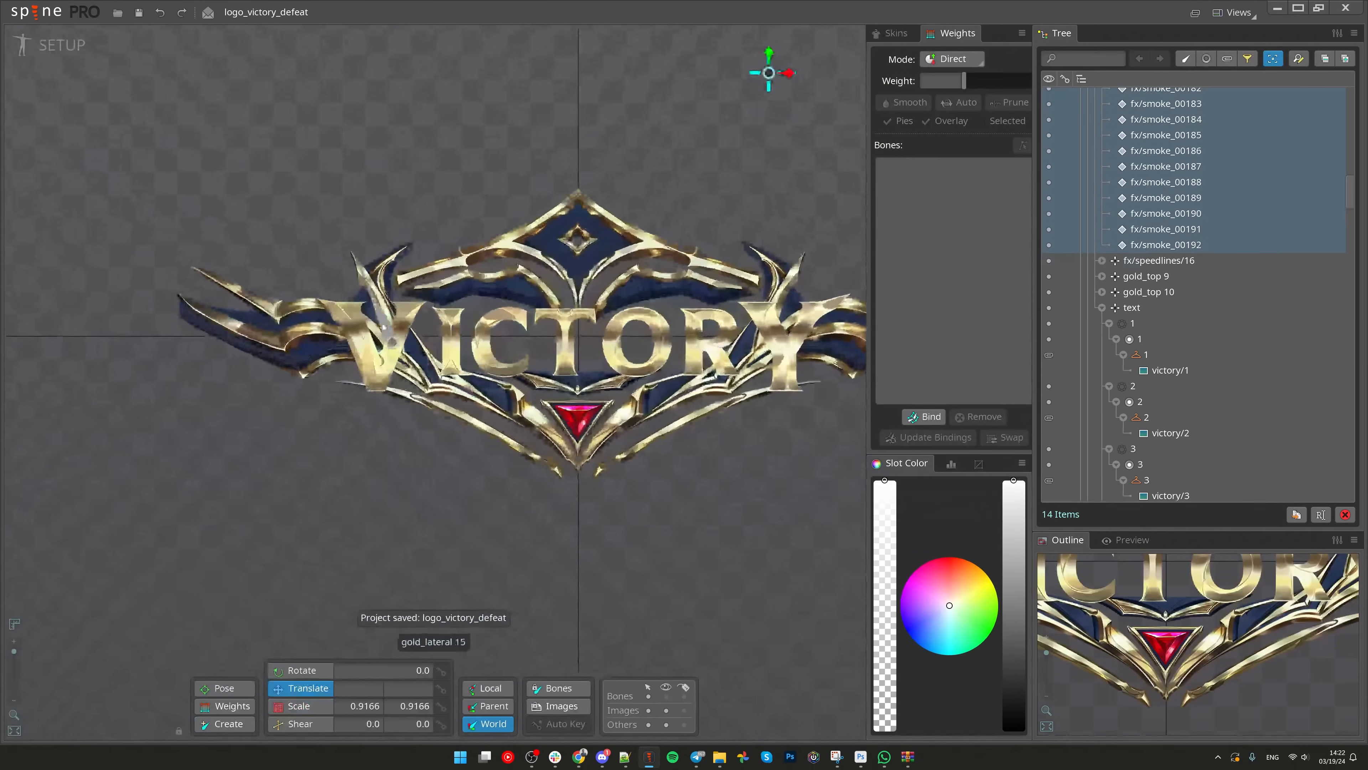
click(370, 372)
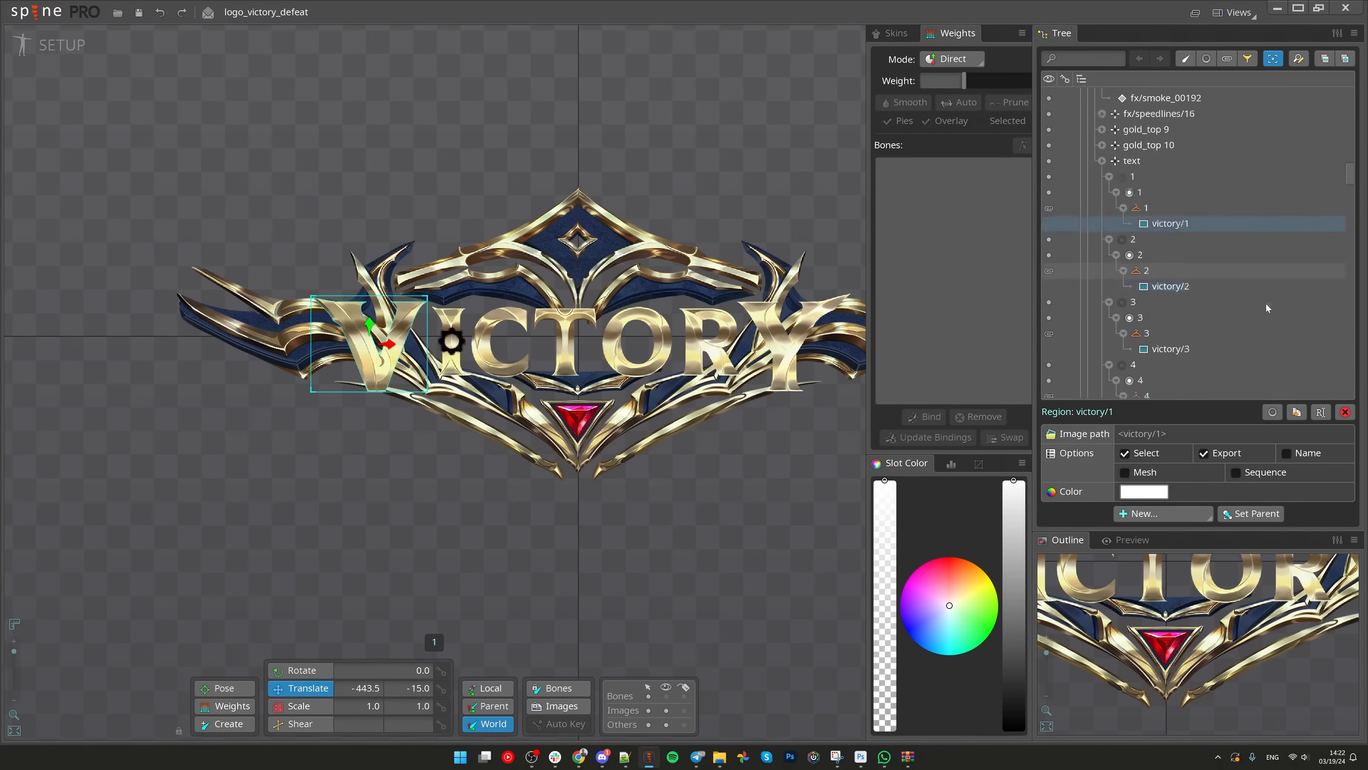
scroll(1244, 350, down, 8)
scroll(1243, 351, down, 10)
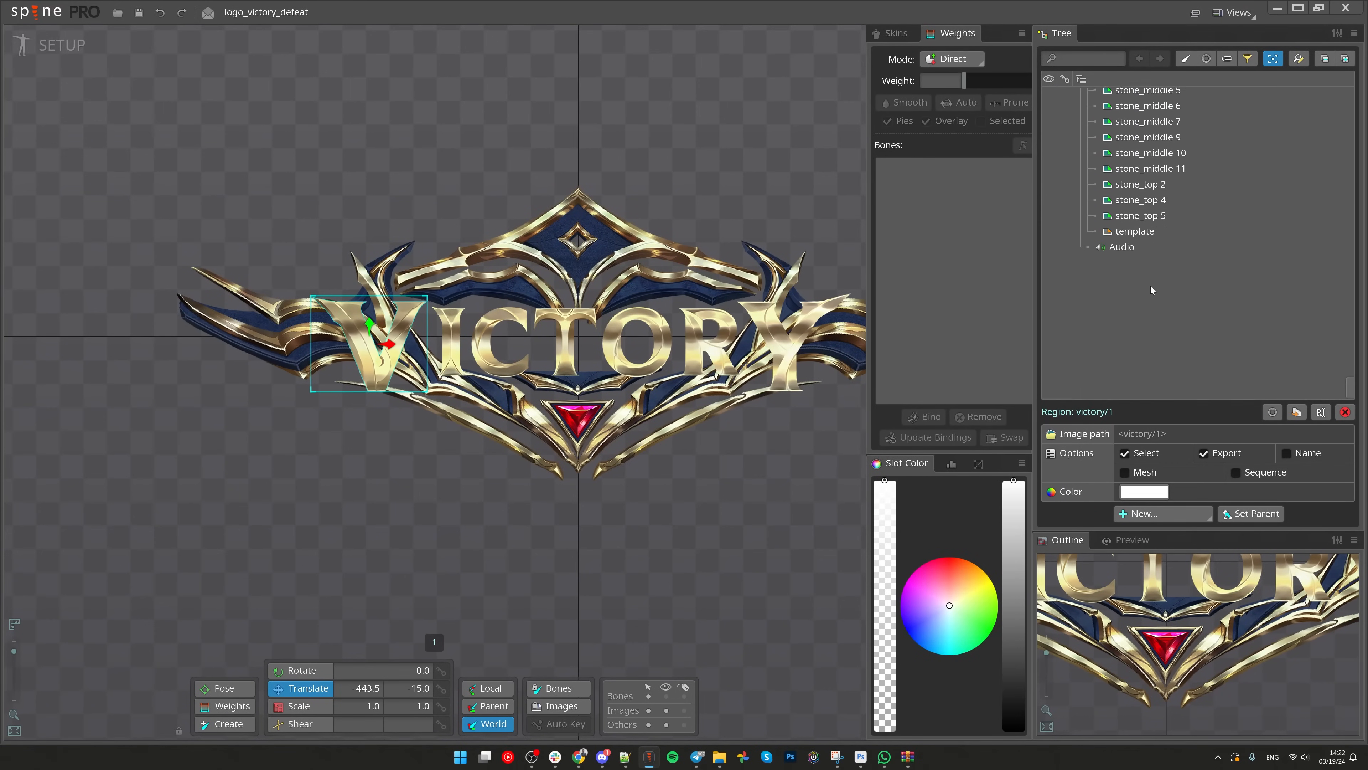
scroll(1151, 289, up, 10)
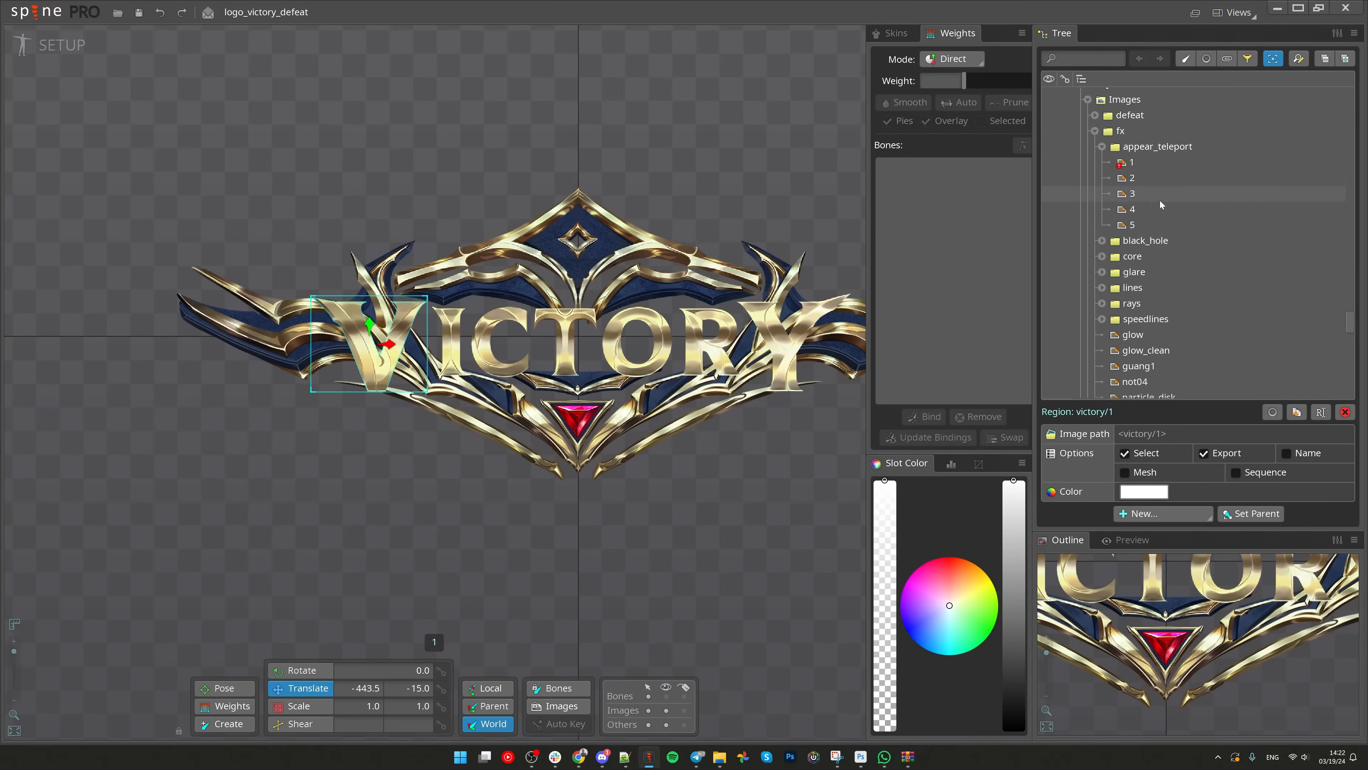
click(1103, 272)
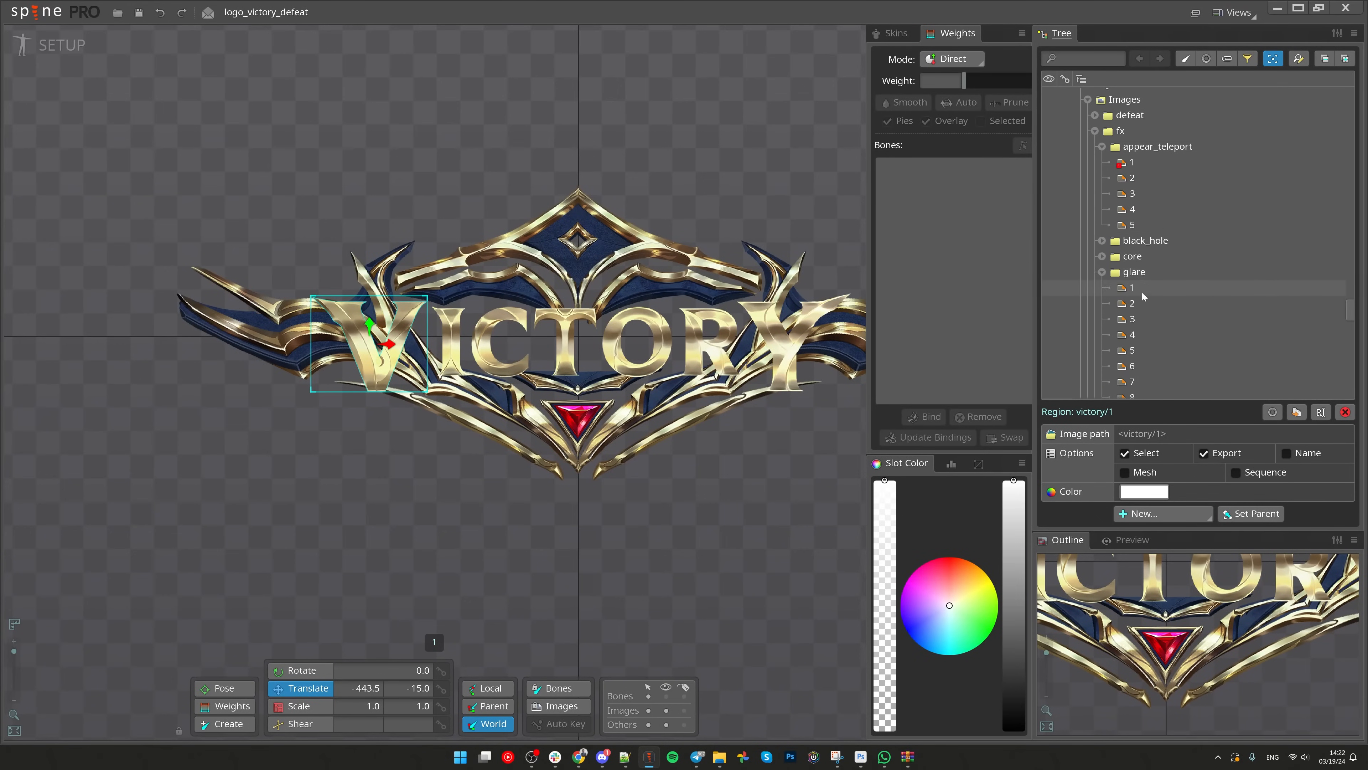
drag(1138, 291, 765, 508)
key(space)
click(727, 548)
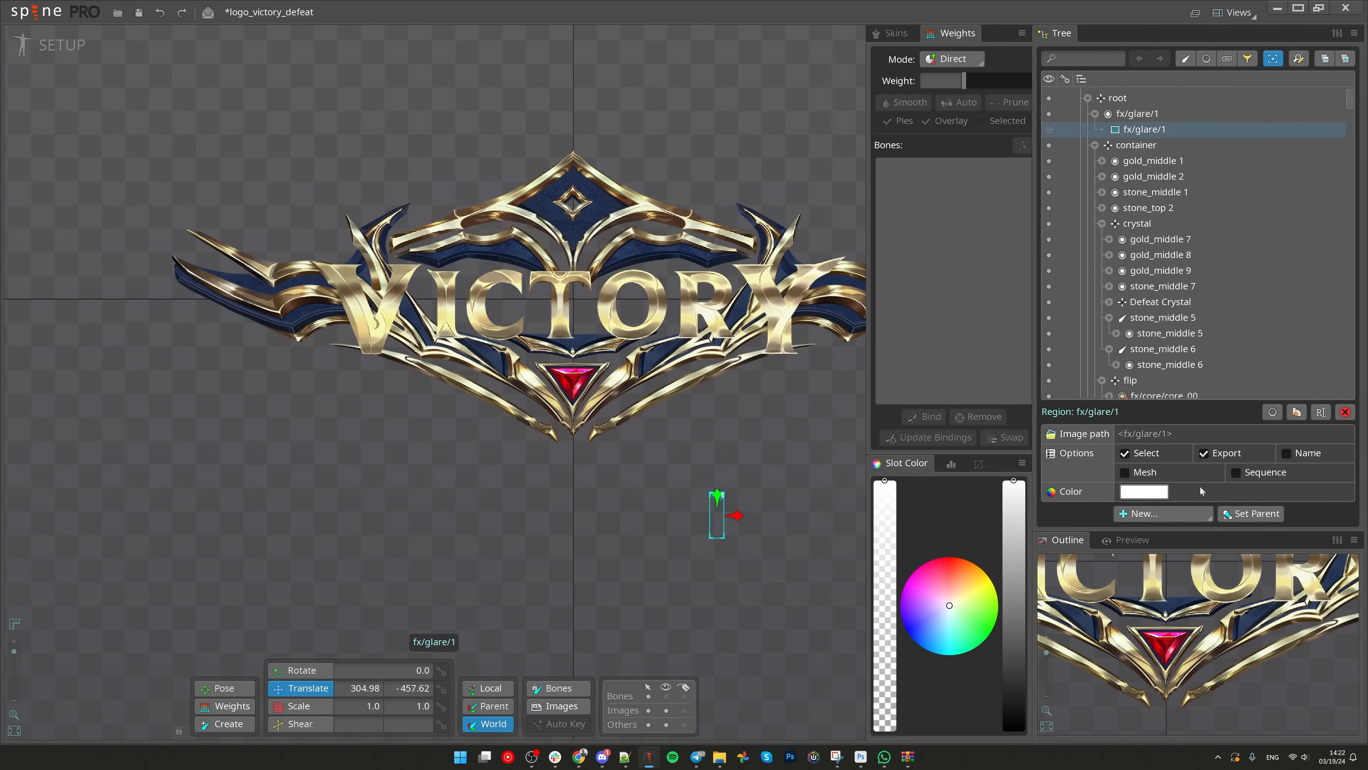
Step: Turn the glare attachment into an image sequence of frames 1 to 17 and convert it to a 14-vertex mesh
click(1290, 473)
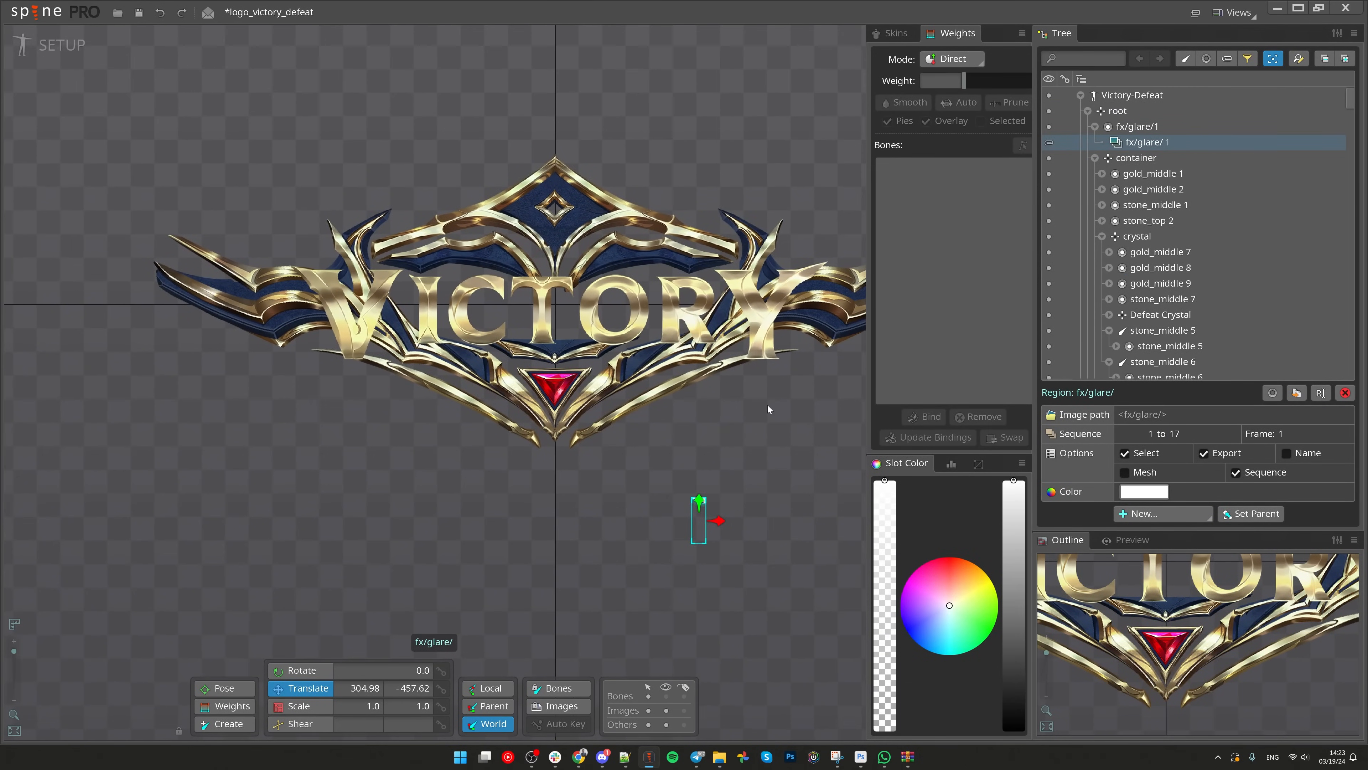
scroll(769, 409, up, 3)
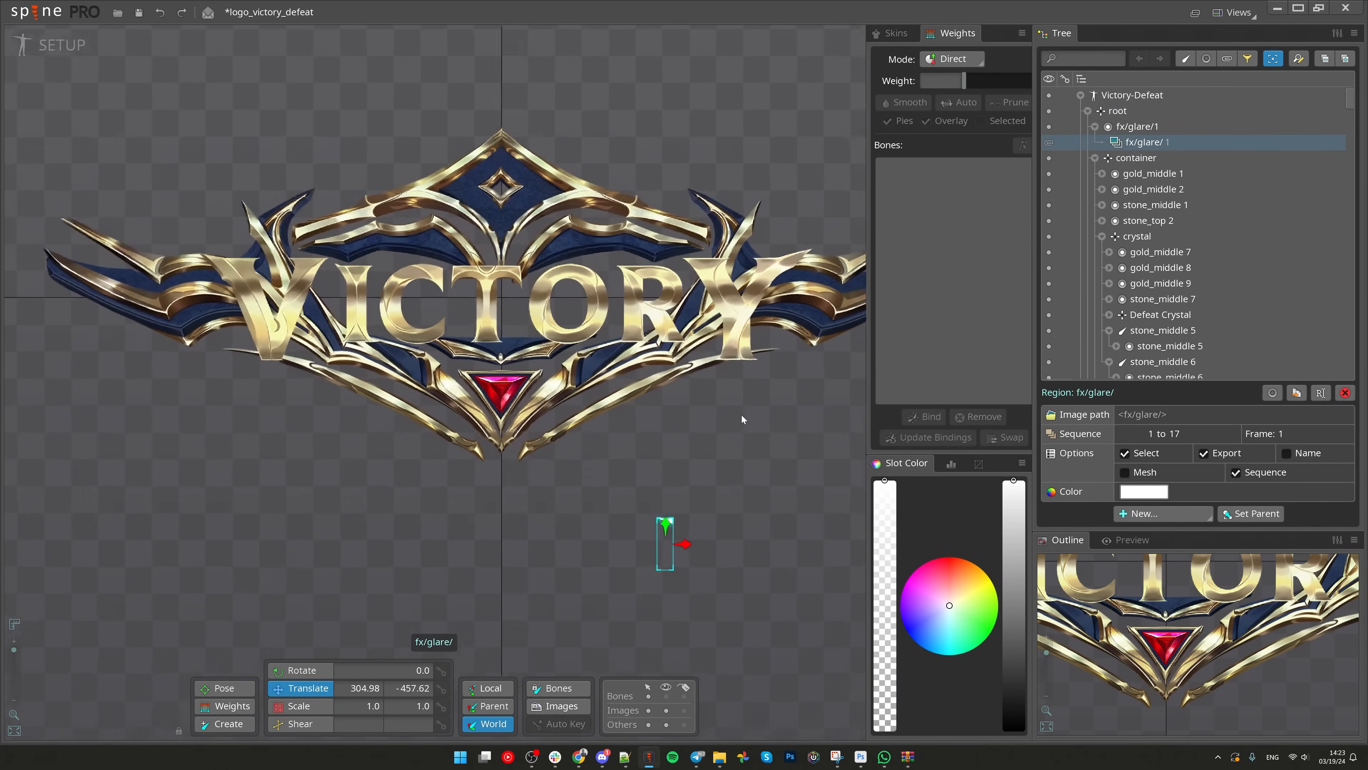
drag(696, 446, 777, 457)
click(1125, 472)
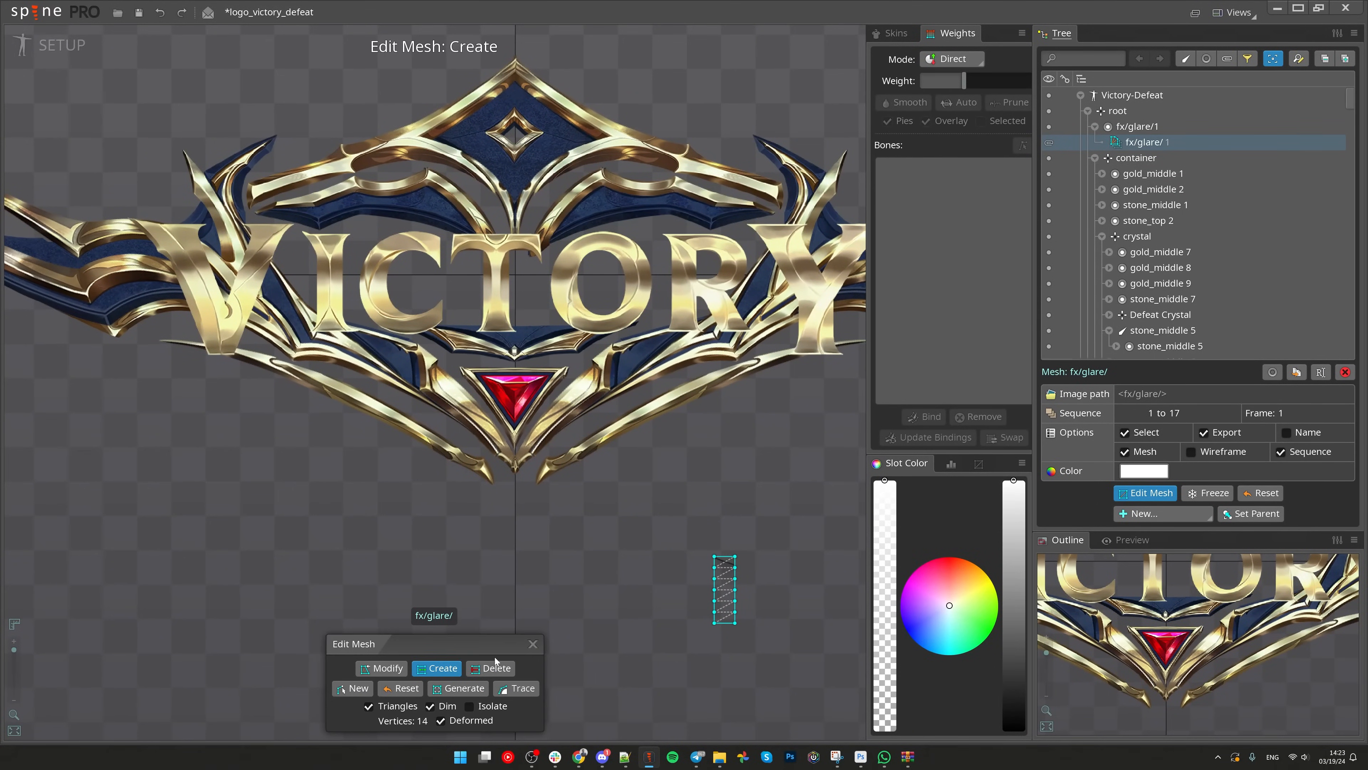
scroll(724, 584, up, 3)
scroll(501, 283, down, 2)
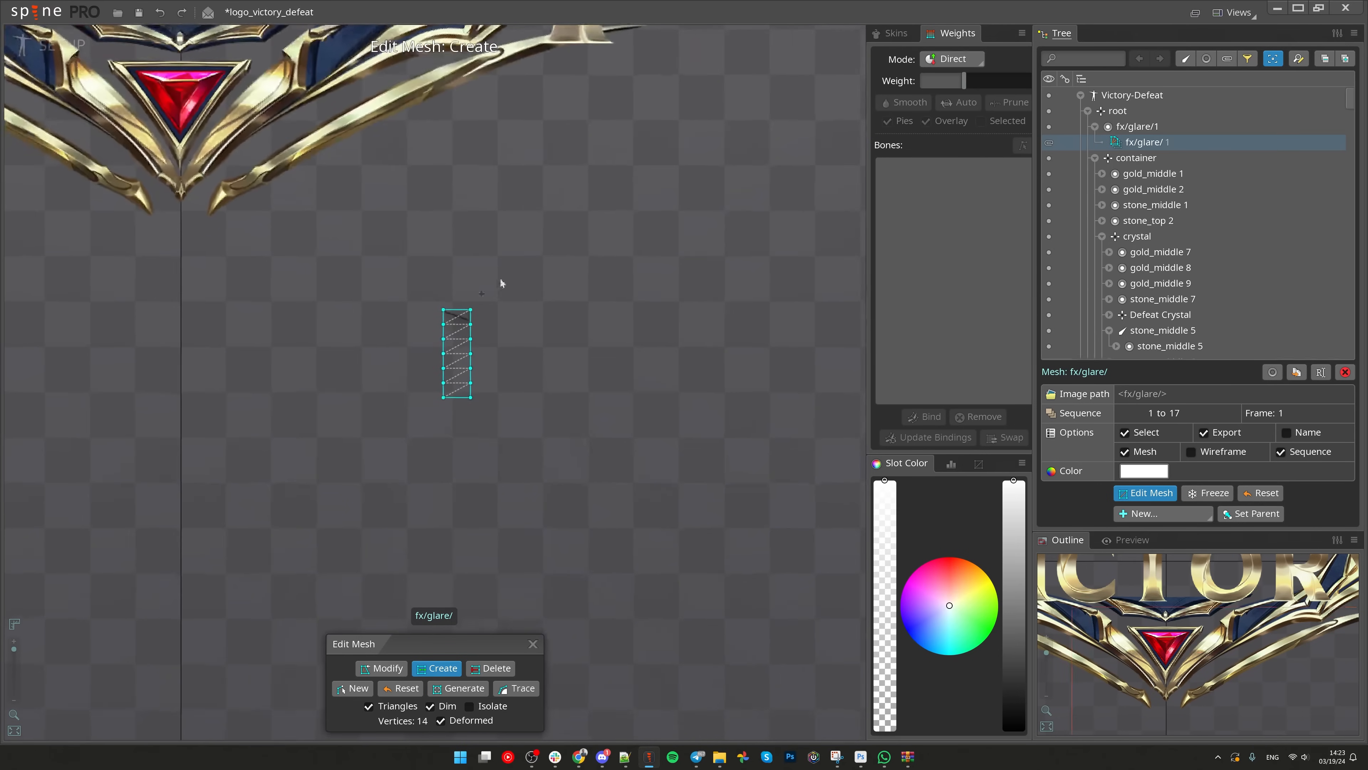
drag(453, 371, 689, 566)
click(532, 644)
Step: Rotate the glare mesh to about 14 degrees and move it onto the letter V's left stroke, at about -495, 24
scroll(565, 449, down, 2)
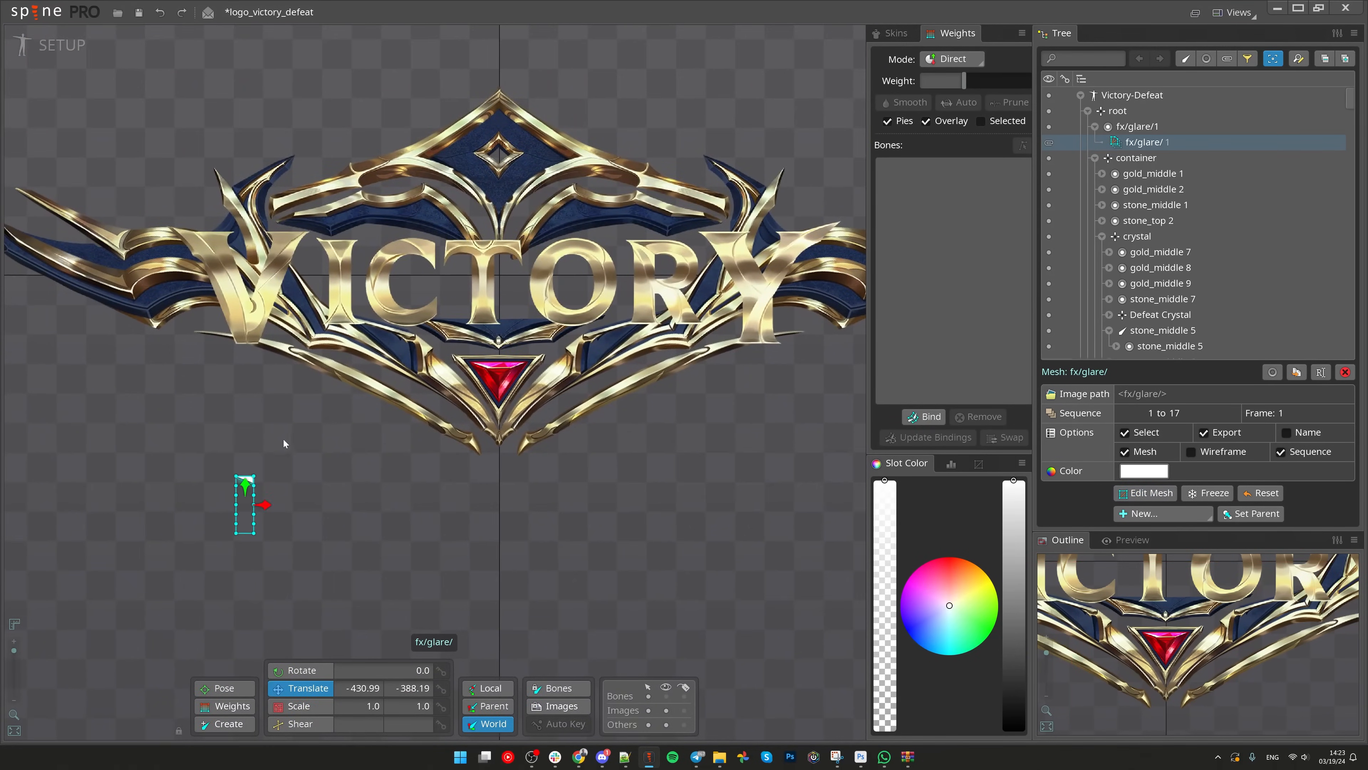
scroll(294, 463, up, 2)
drag(295, 468, 321, 477)
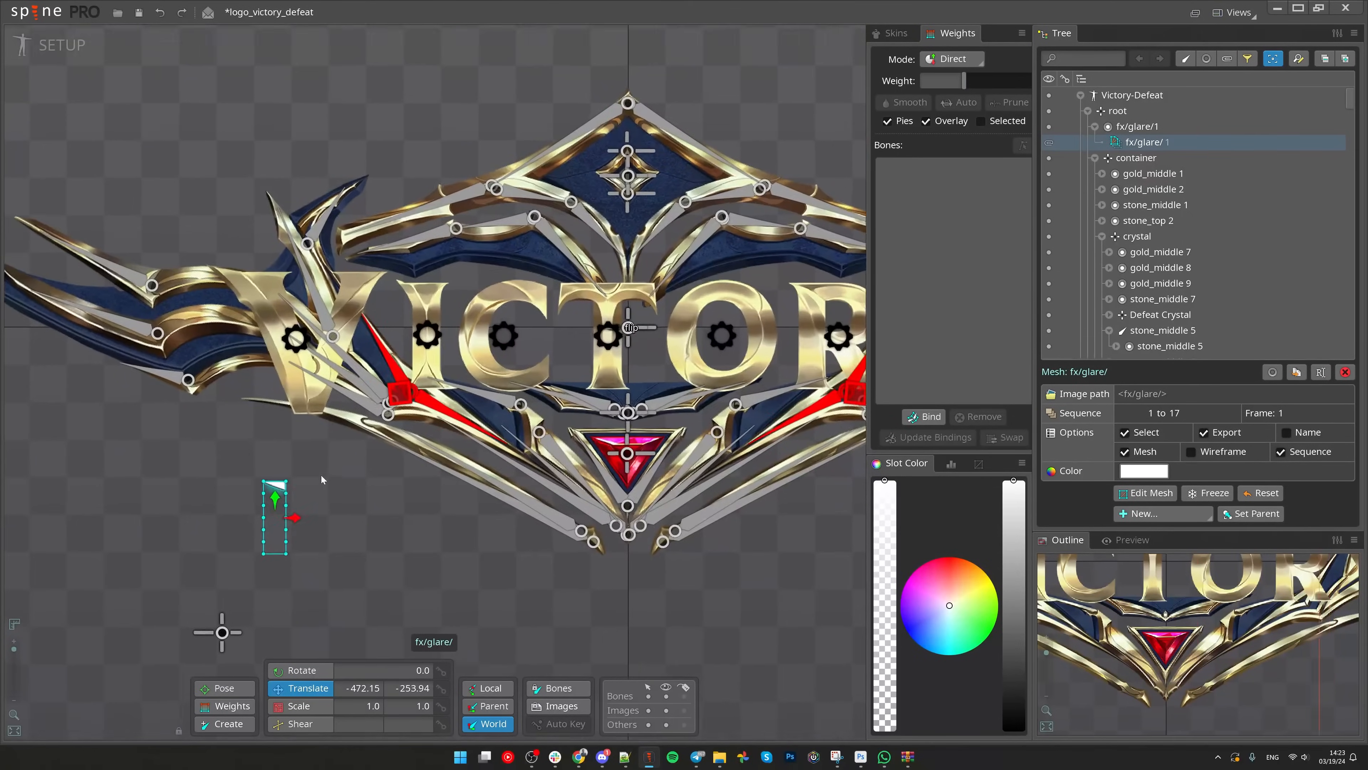
scroll(322, 480, up, 3)
key(c)
drag(352, 557, 349, 530)
key(v)
drag(357, 556, 402, 335)
Step: Set the fx/glare/1 slot's blending to Additive and save the project
click(1137, 126)
click(1129, 492)
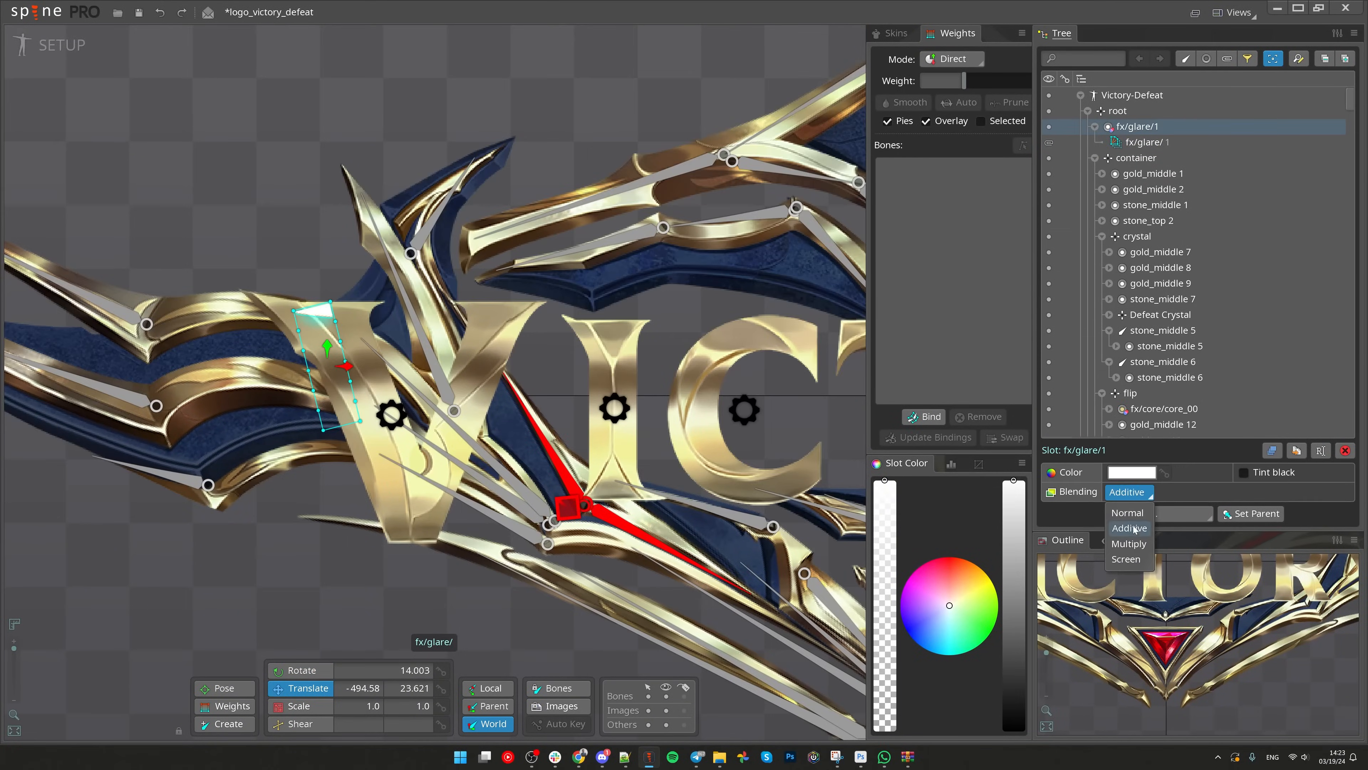
click(1133, 529)
key(ctrl+s)
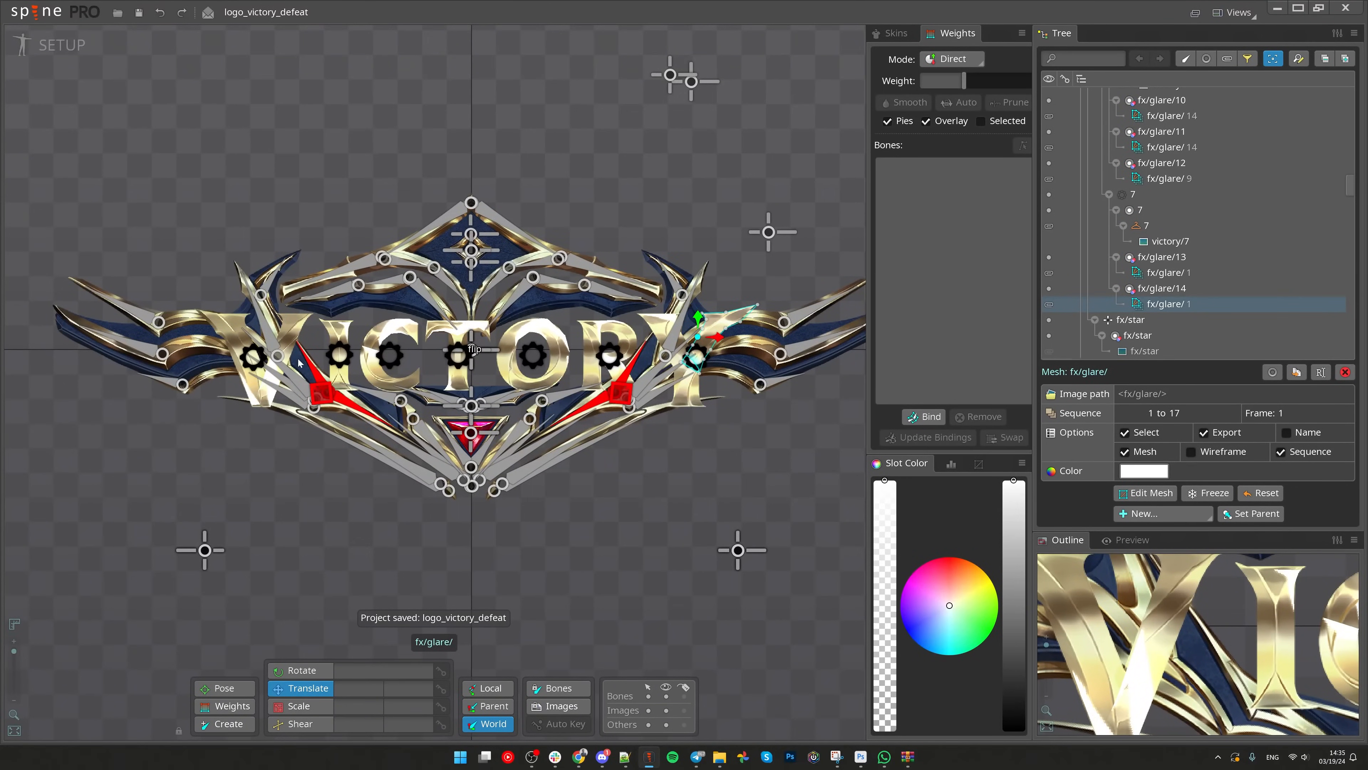
Step: Save the project with the glare meshes on the letters and switch to the SyncSketch review page in the browser
drag(693, 485, 731, 508)
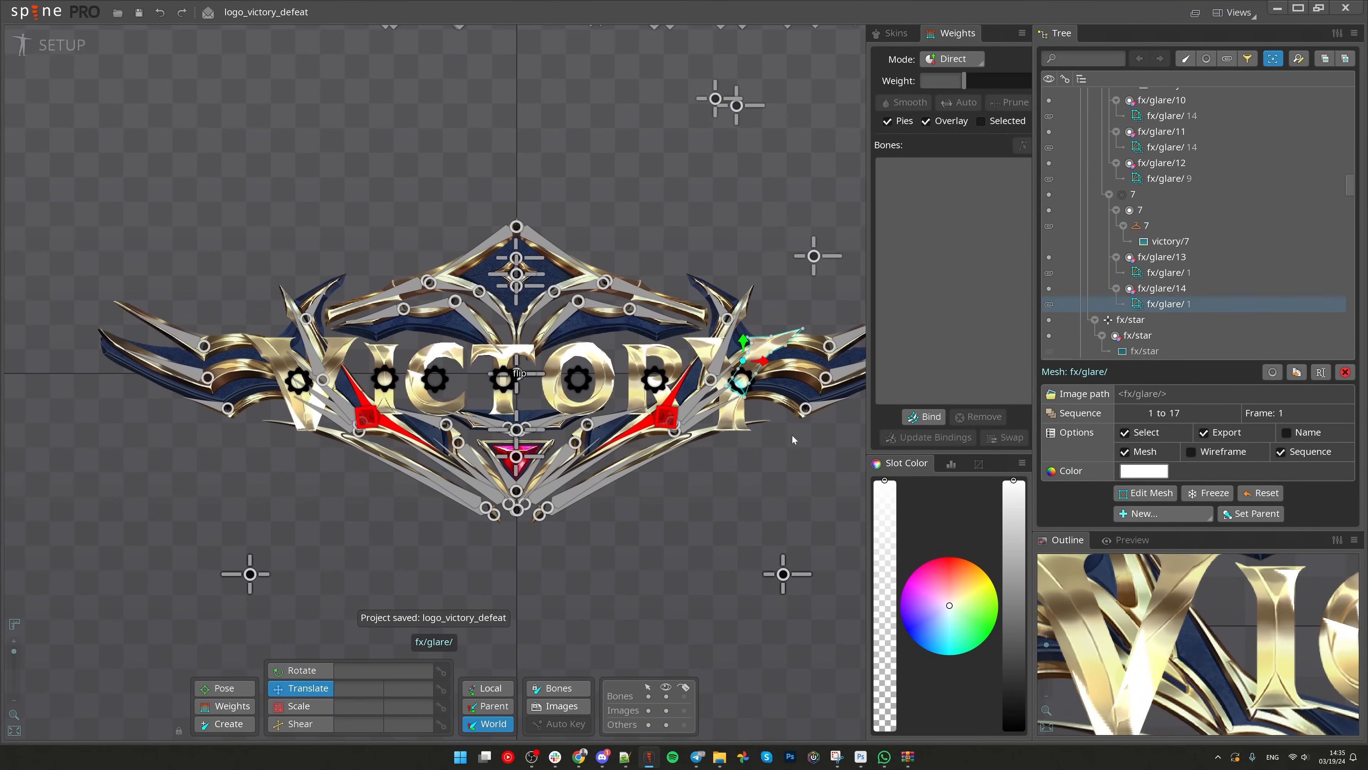
drag(831, 362, 765, 378)
drag(654, 516, 638, 514)
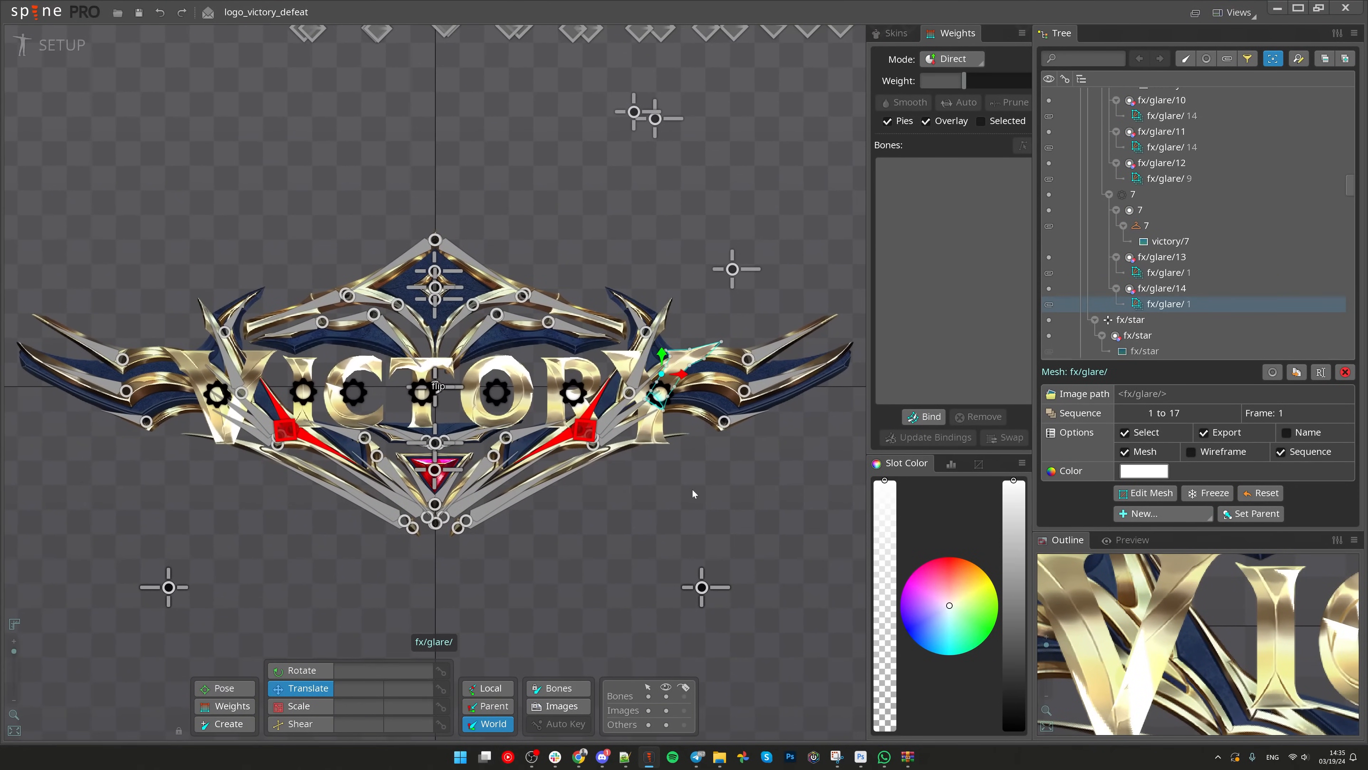
key(ctrl+s)
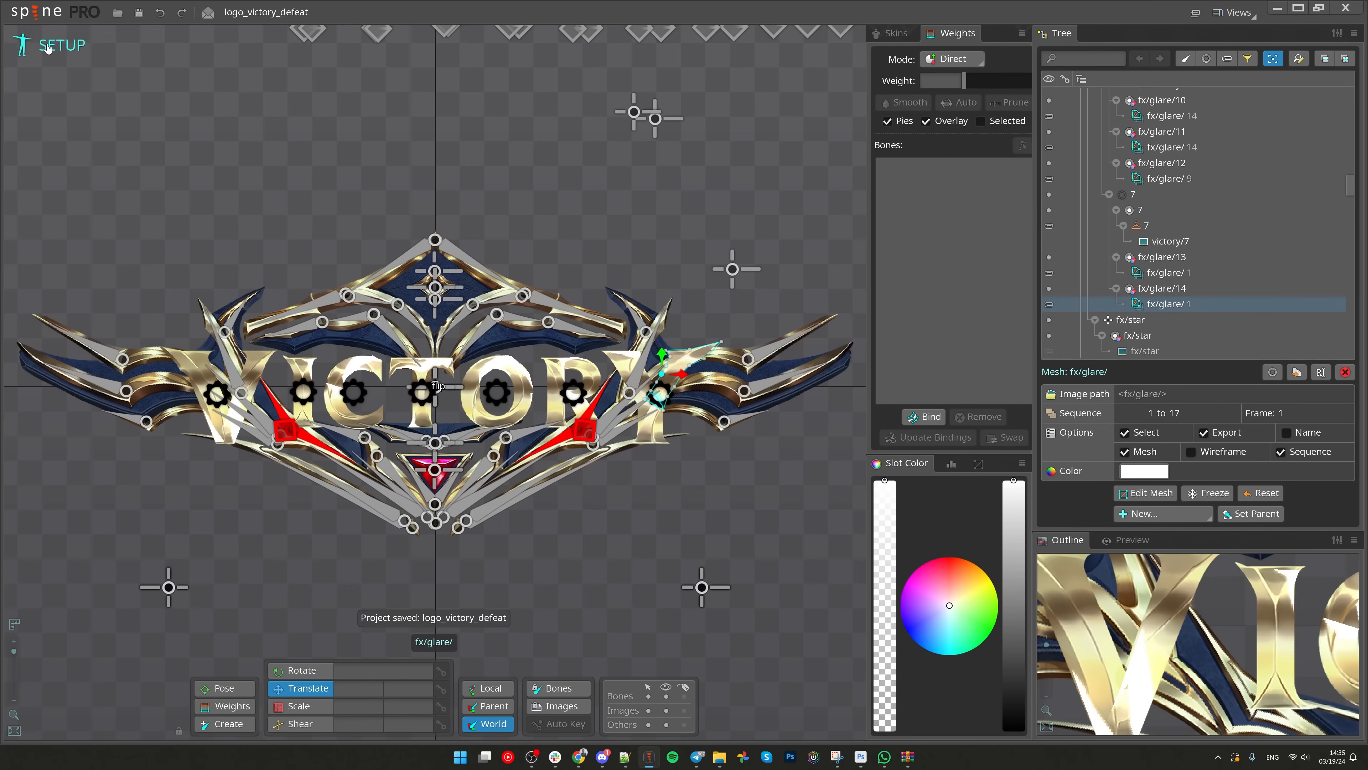
drag(541, 223, 592, 191)
key(alt+Tab)
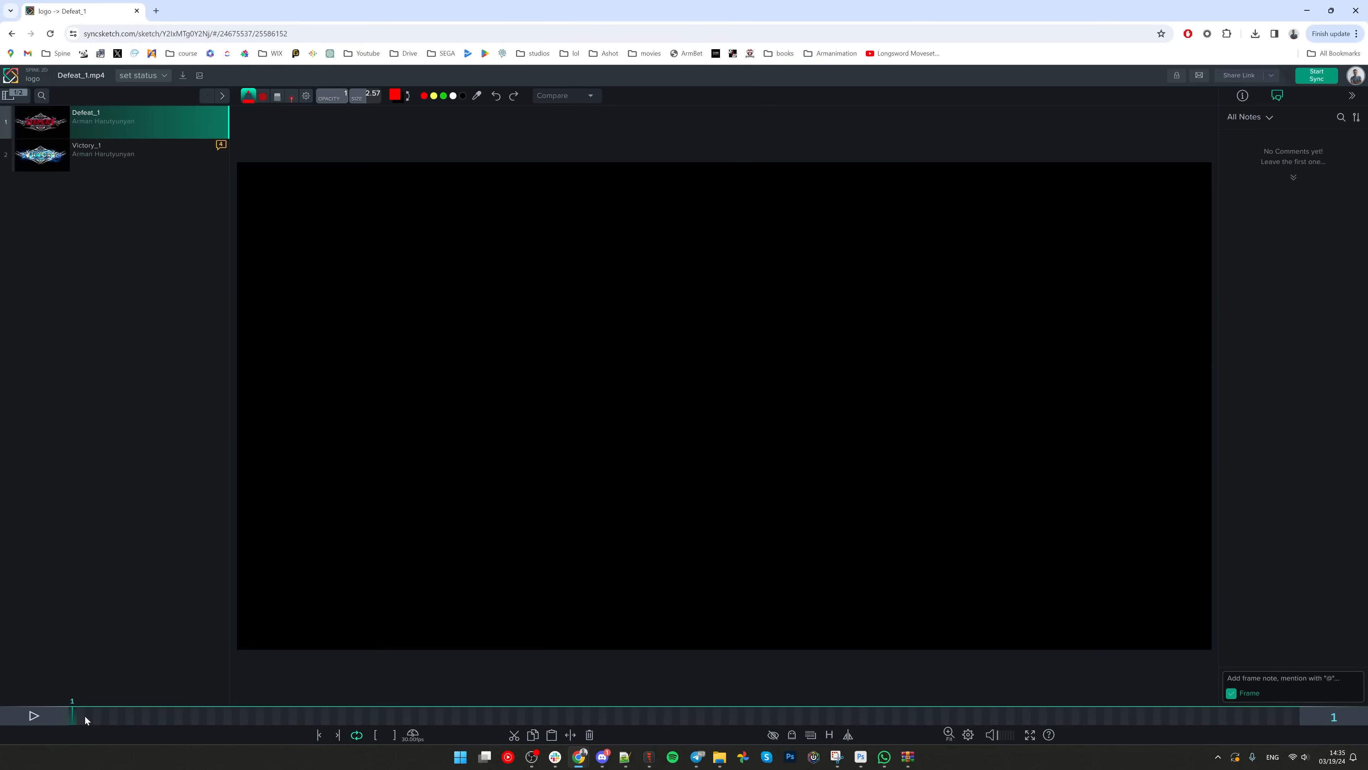
Step: Scrub the Defeat_1 review video to frame 76 and switch back to Spine
drag(85, 716, 685, 717)
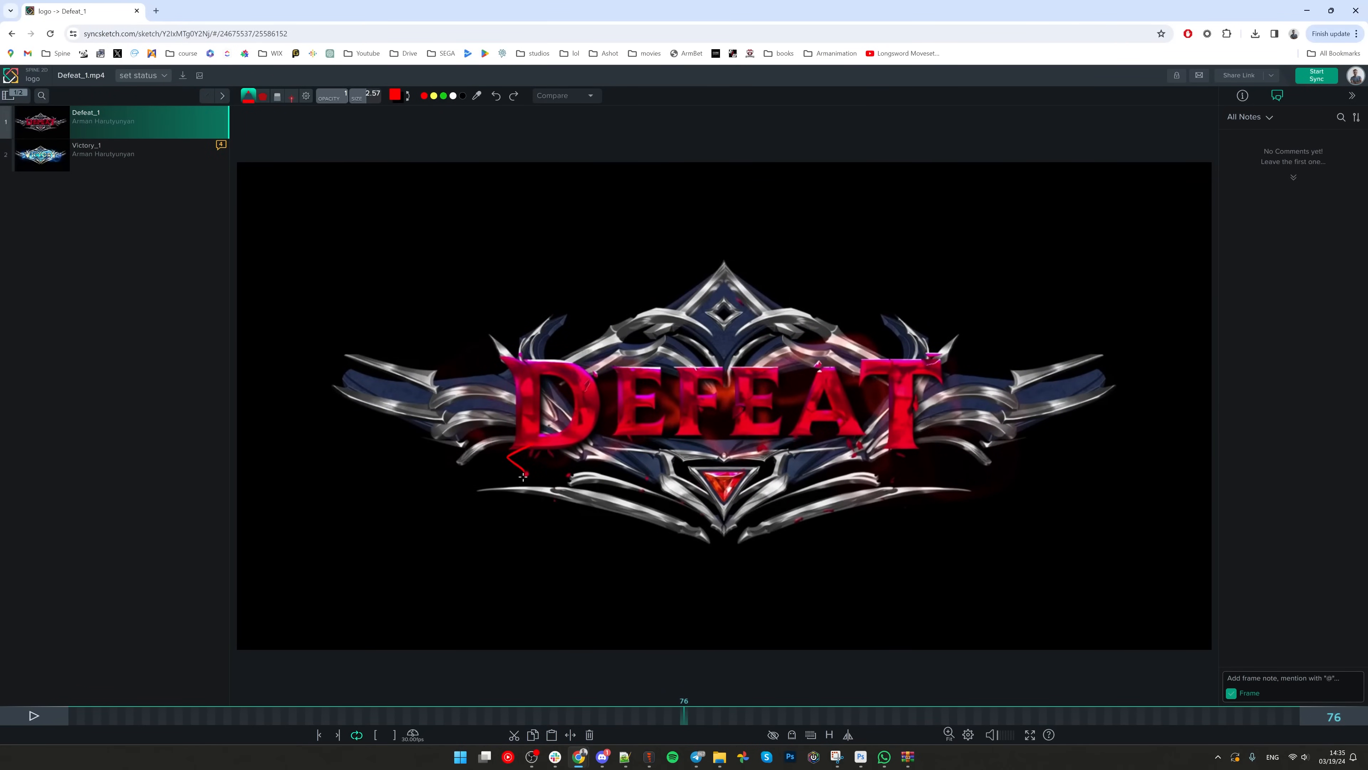
click(1305, 11)
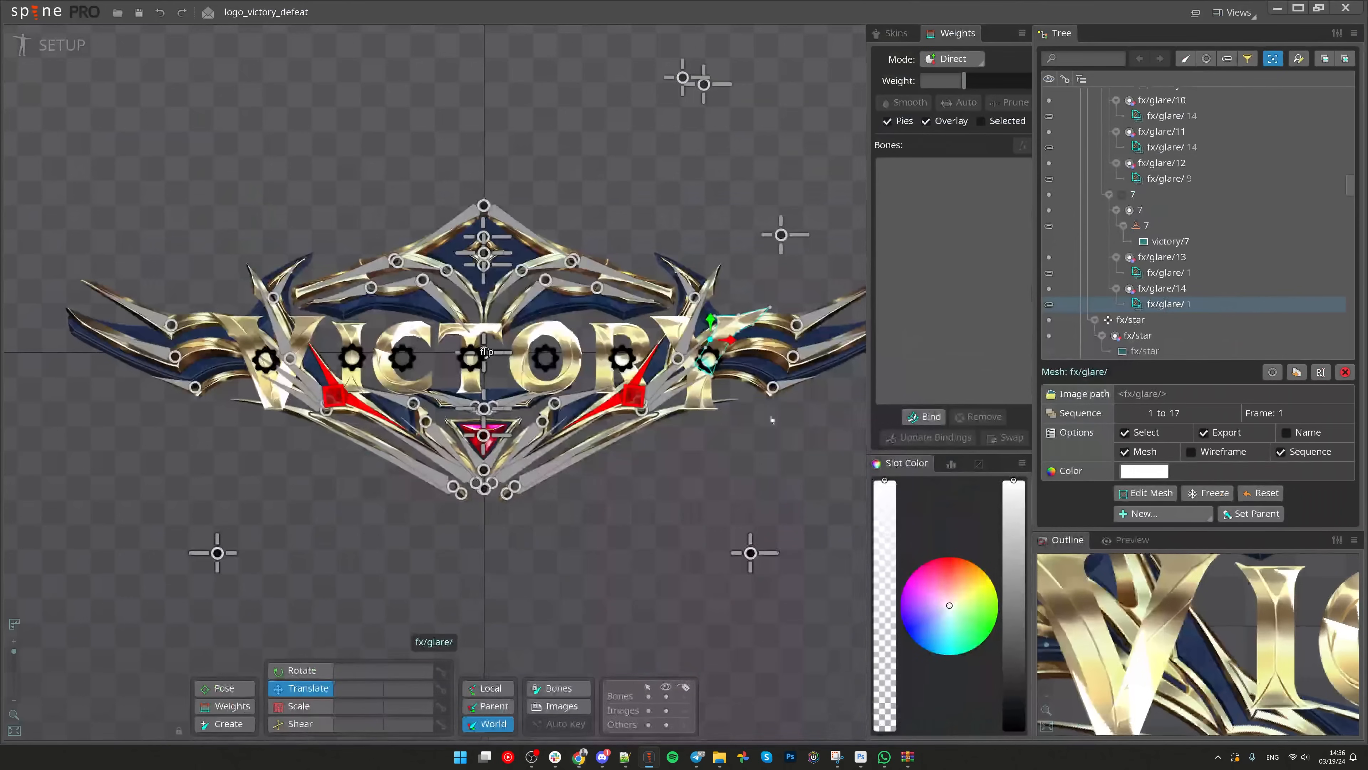
Step: Search the skeleton tree for "glare"
drag(533, 604, 580, 636)
drag(752, 526, 704, 475)
scroll(704, 475, down, 1)
key(ctrl+f)
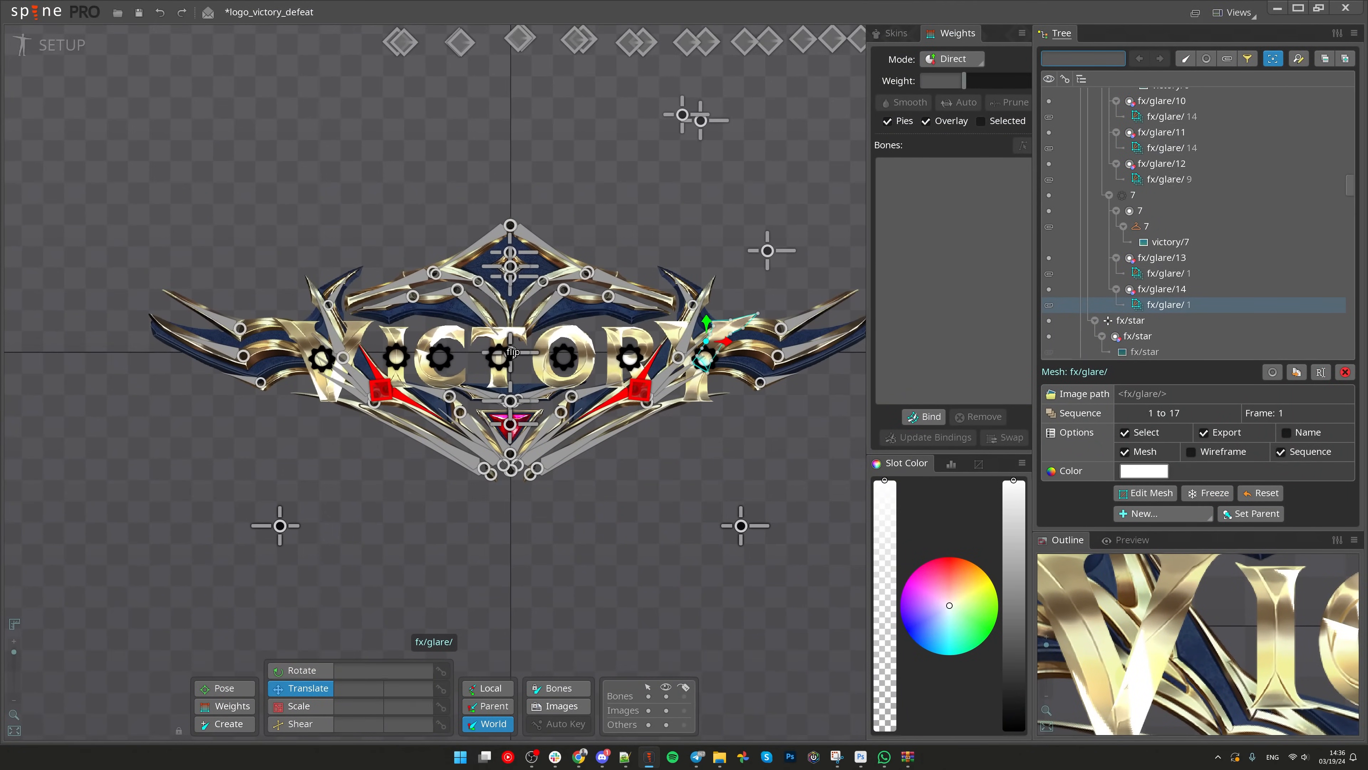
text(glare)
key(Return)
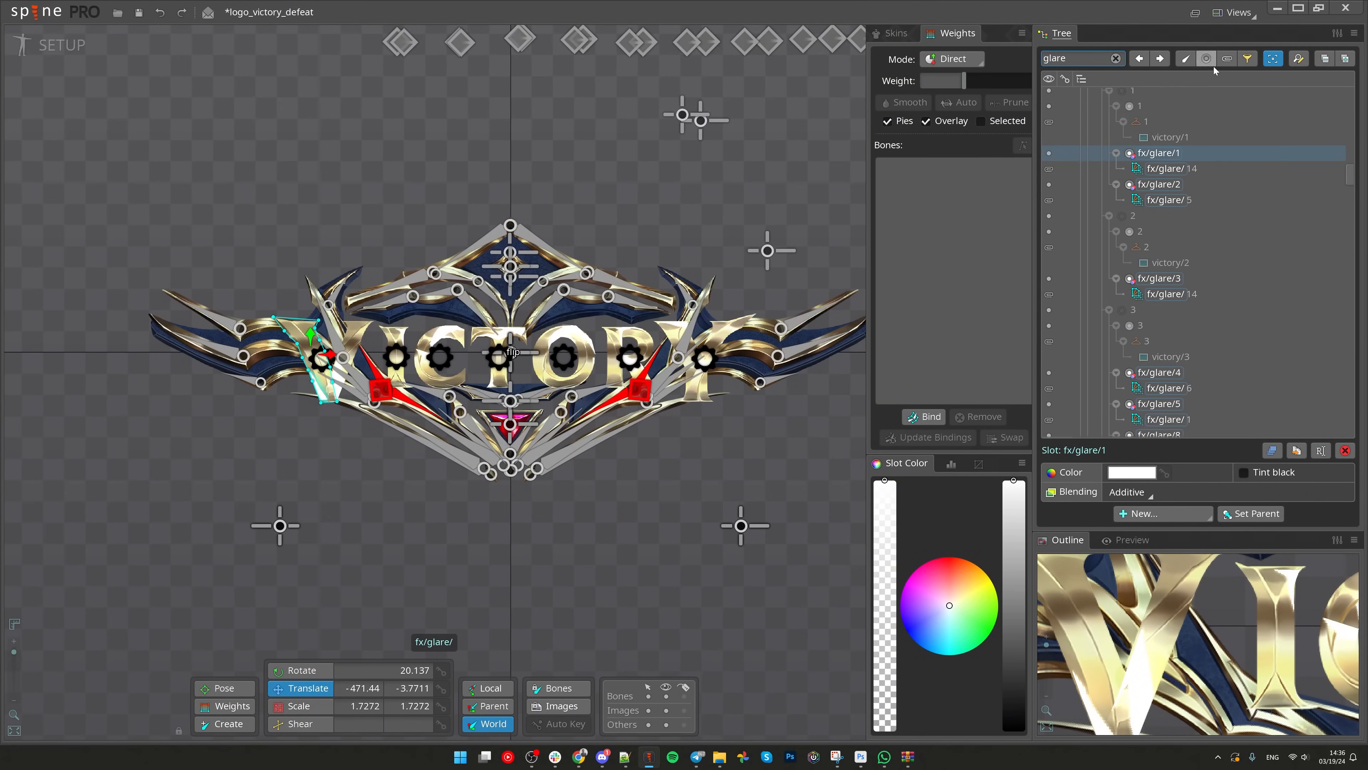
Step: Filter the tree to attachments only and select all 14 fx/glare/ meshes together
click(1227, 58)
click(1156, 249)
scroll(1166, 250, up, 3)
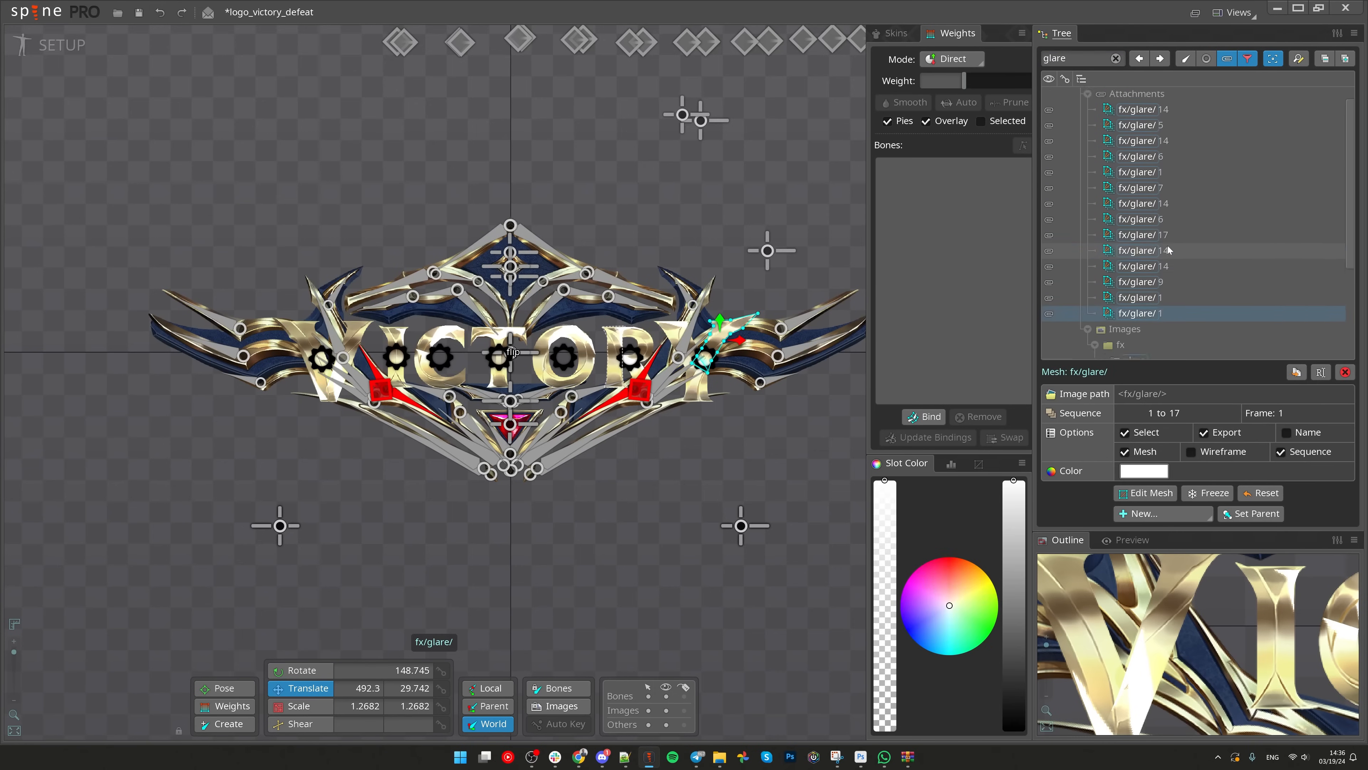
shift+click(1162, 130)
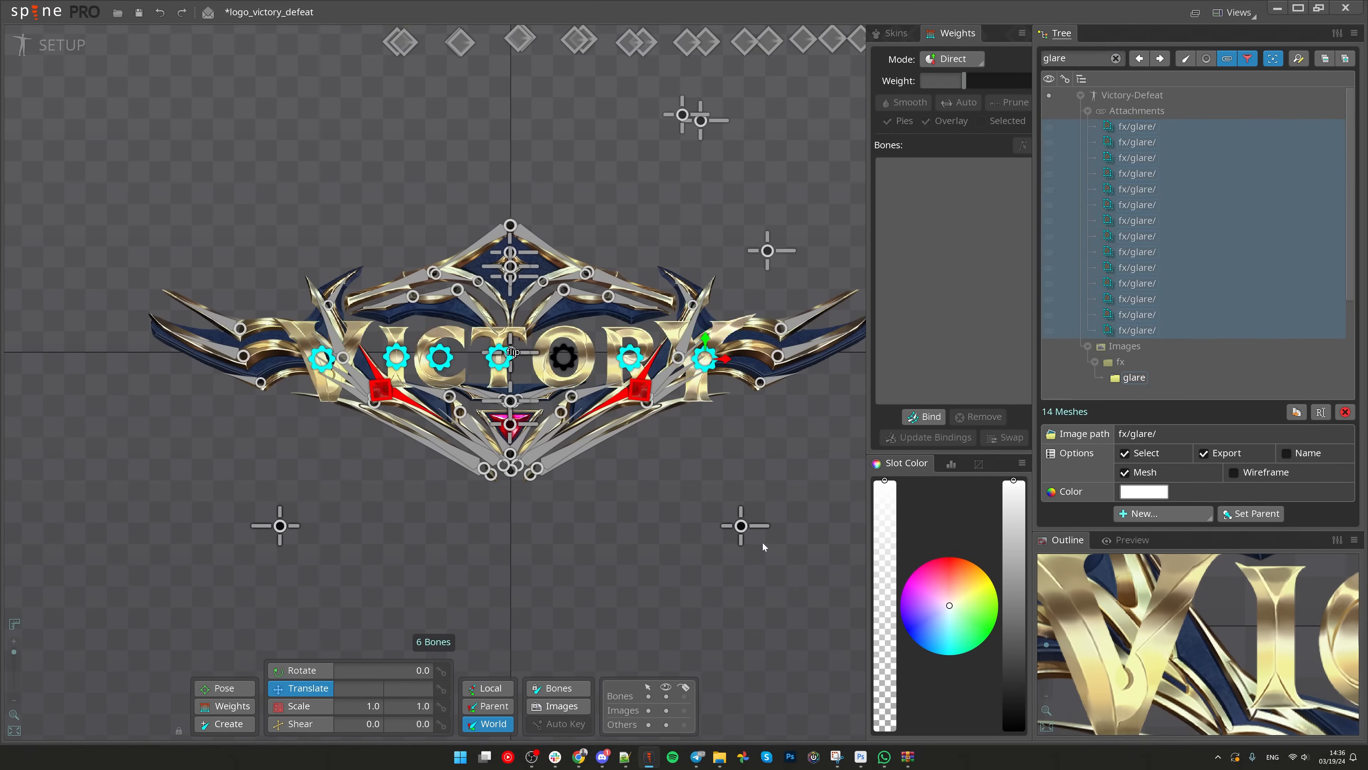
Step: Switch to Animate mode, restore the unfiltered tree and select the letter V's bone
key(Tab)
click(1189, 78)
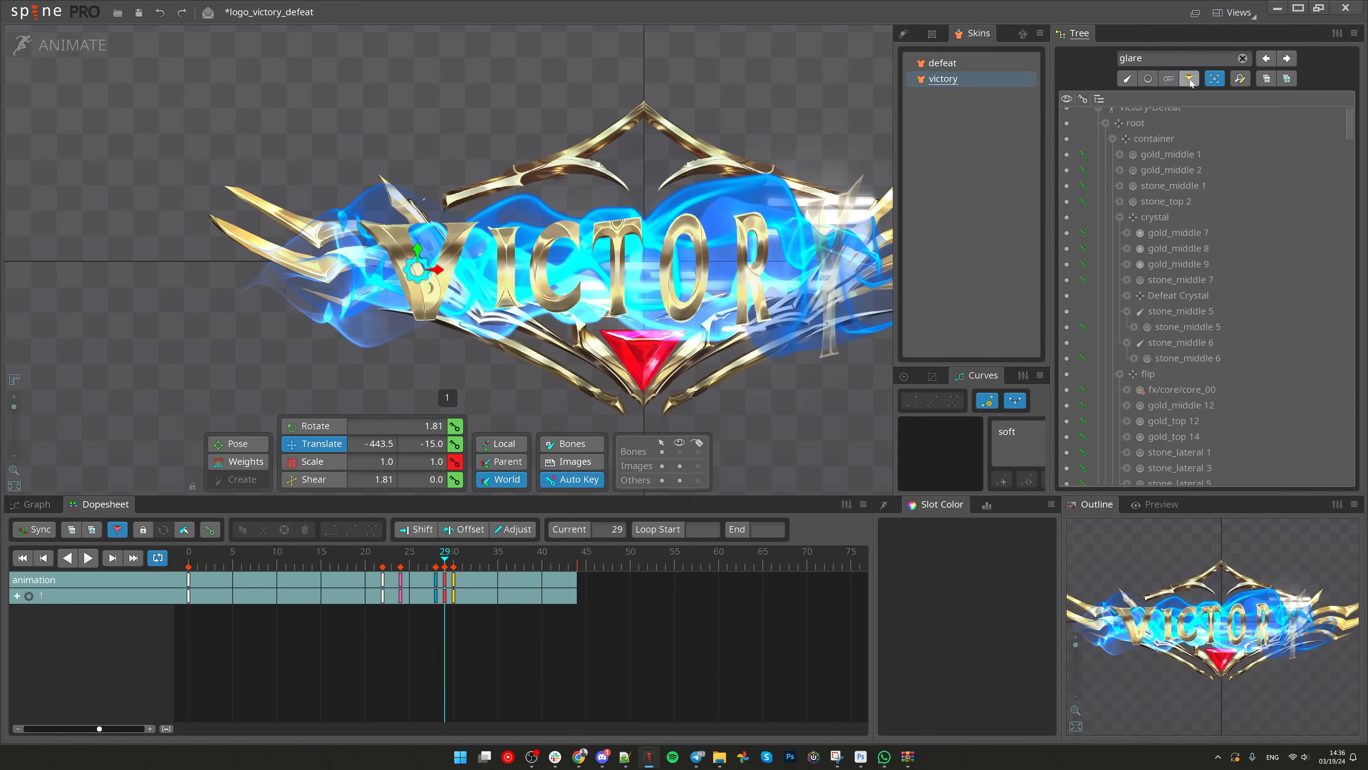
key(space)
click(417, 269)
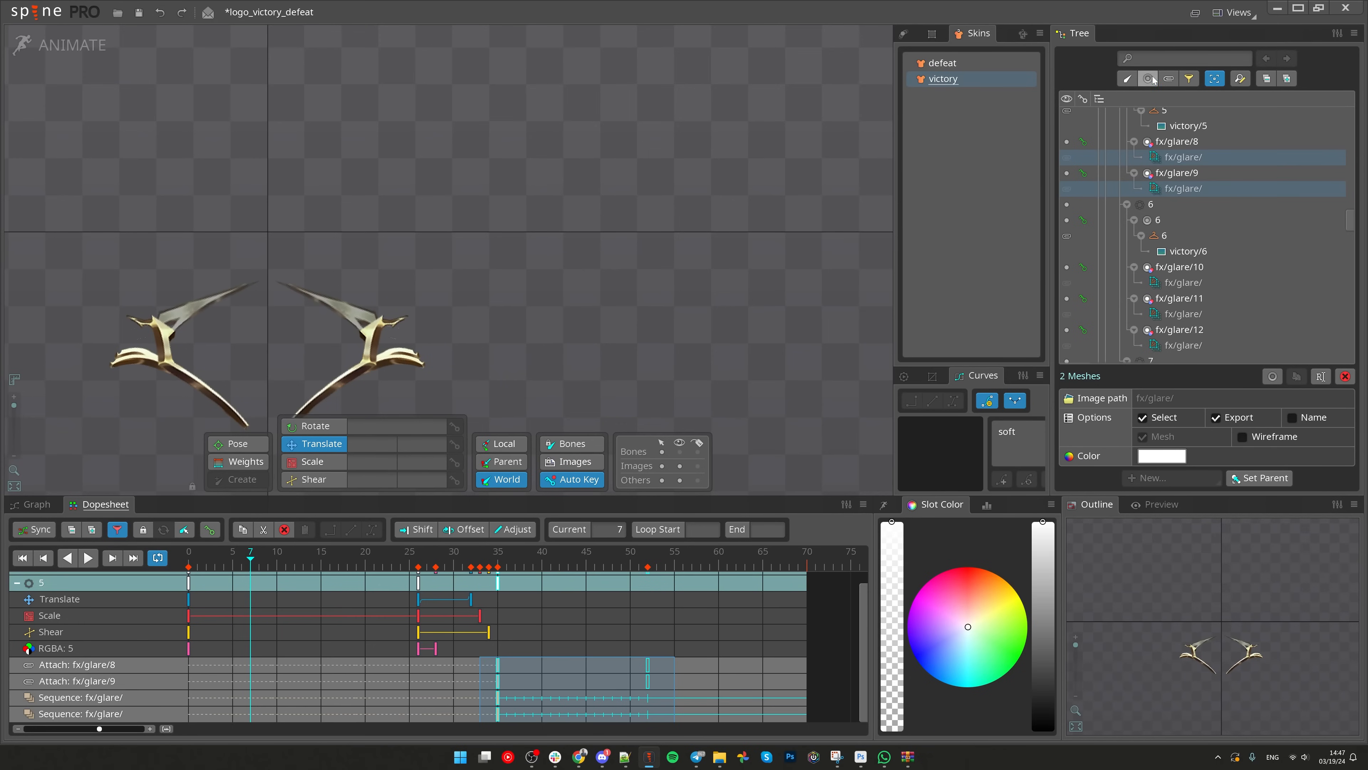
Step: Filter the tree to slots only, select all slots from fx/glare/1 to fx/glare/14, and save the project
click(1152, 80)
scroll(1129, 190, up, 3)
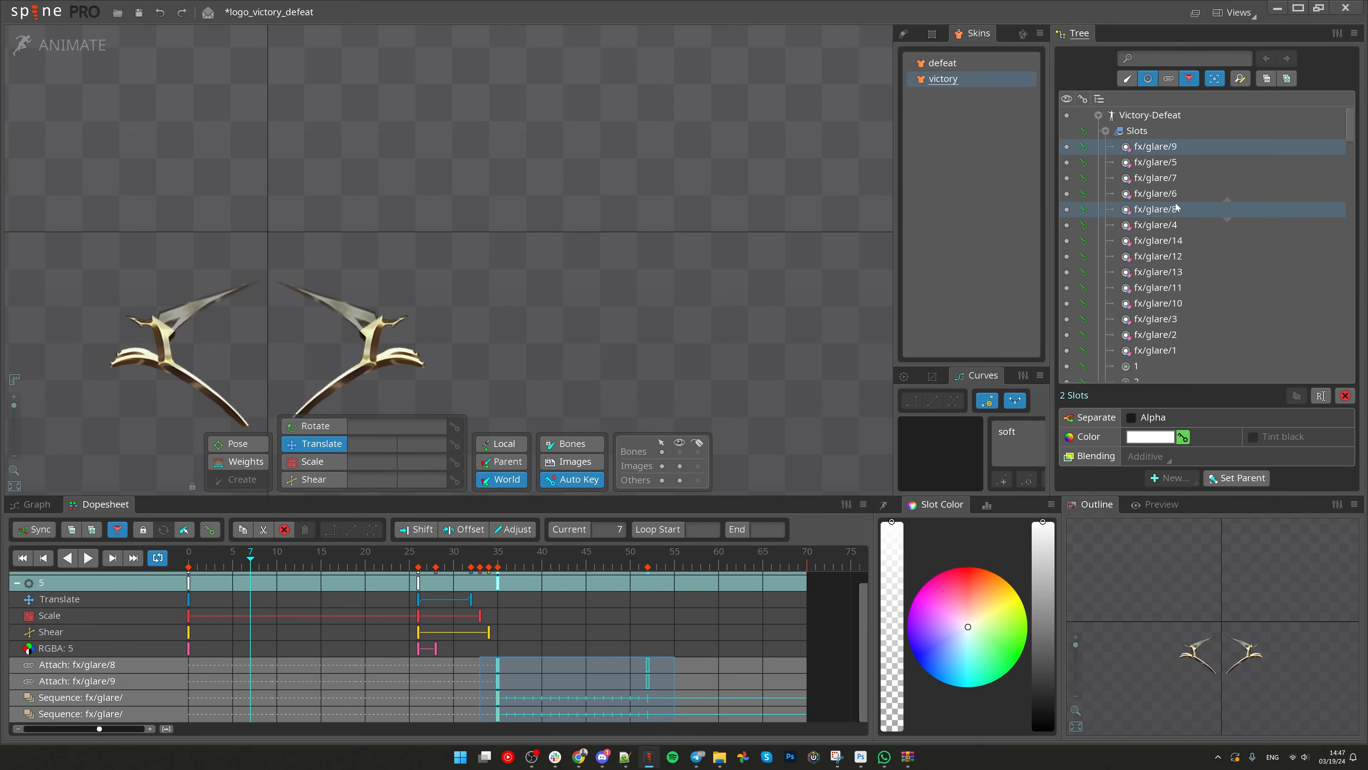
shift+click(1175, 351)
scroll(458, 557, down, 2)
key(ctrl+s)
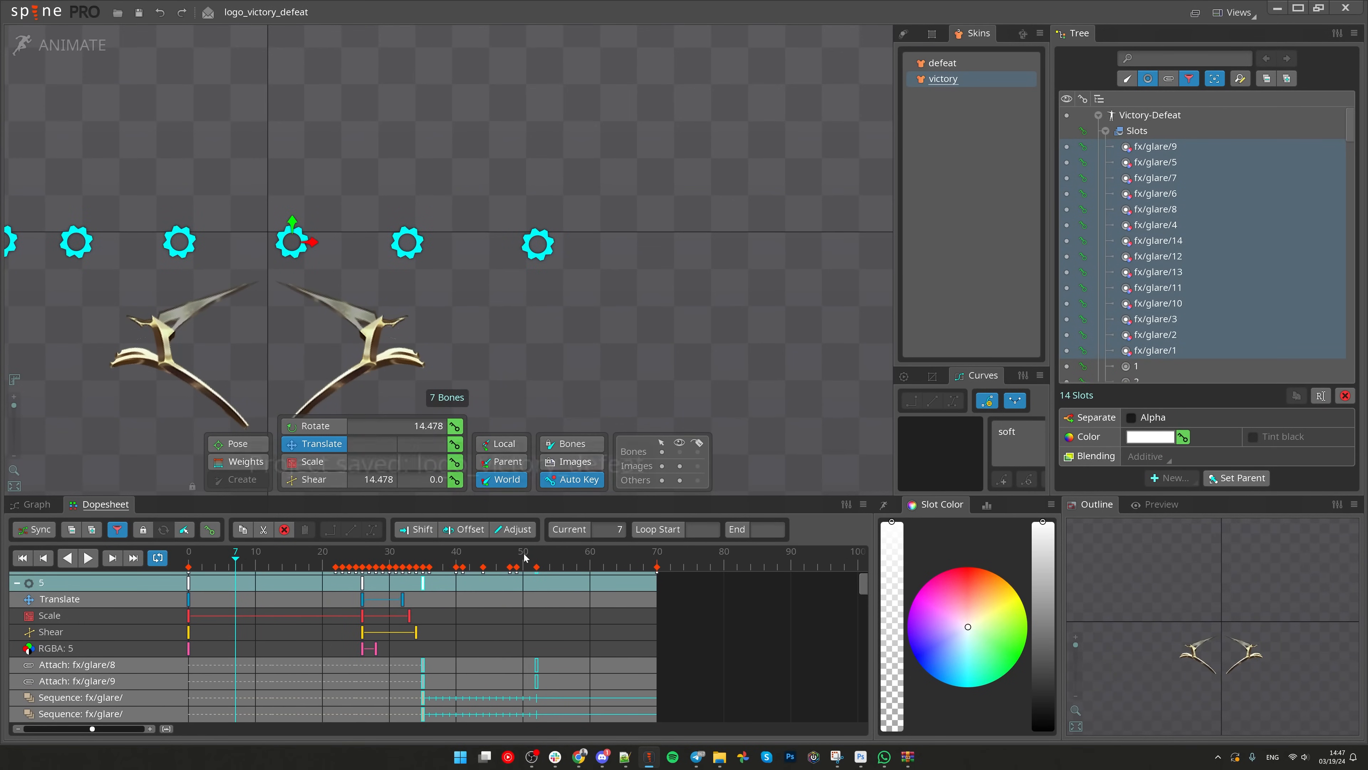